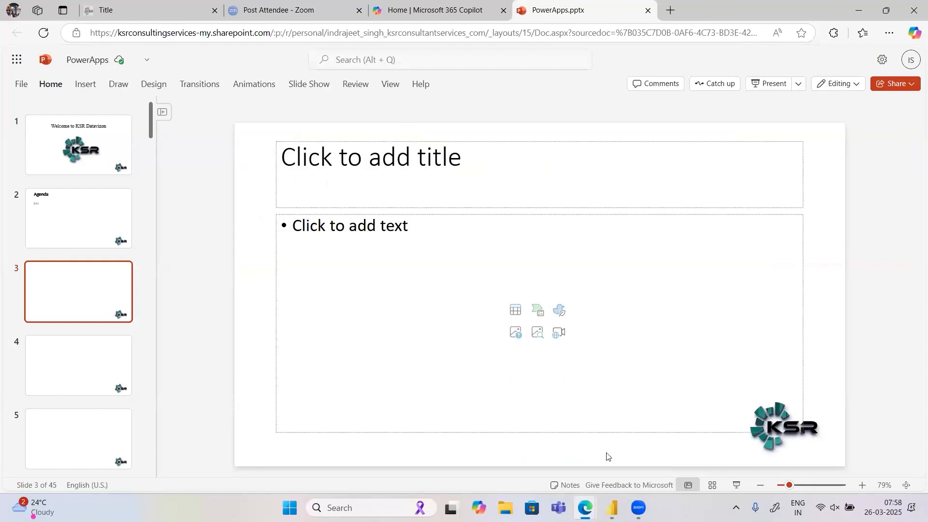
# - Open a new browser tab and search the web for "ms docs DAX"
pyautogui.click(613, 506)
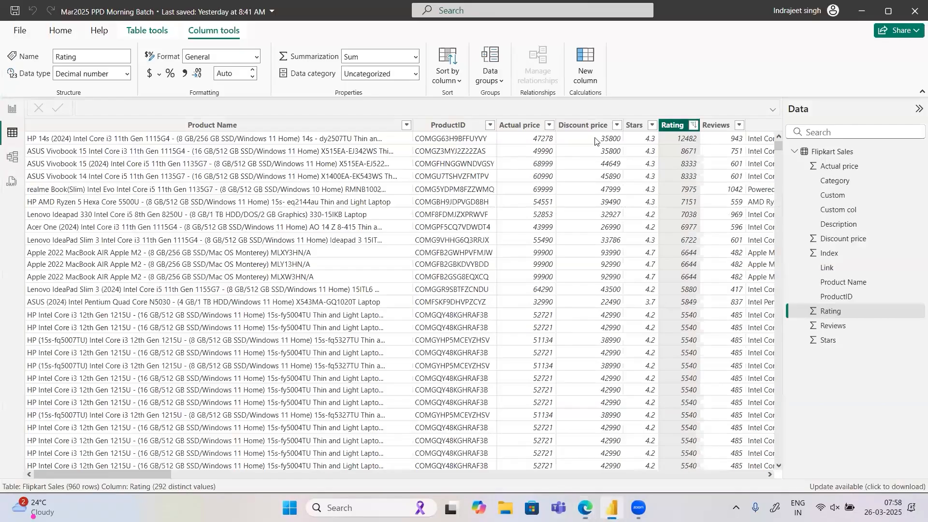
pyautogui.click(860, 12)
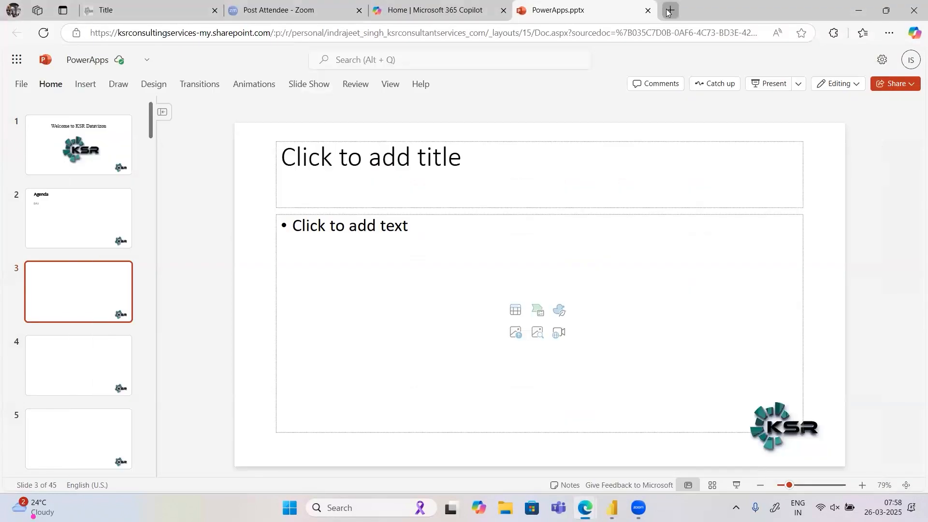
pyautogui.click(667, 10)
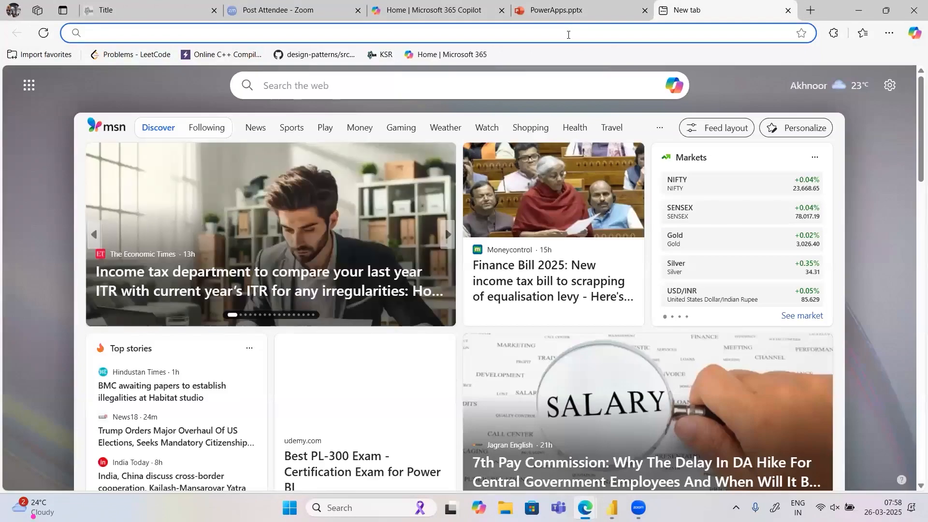
pyautogui.write('m')
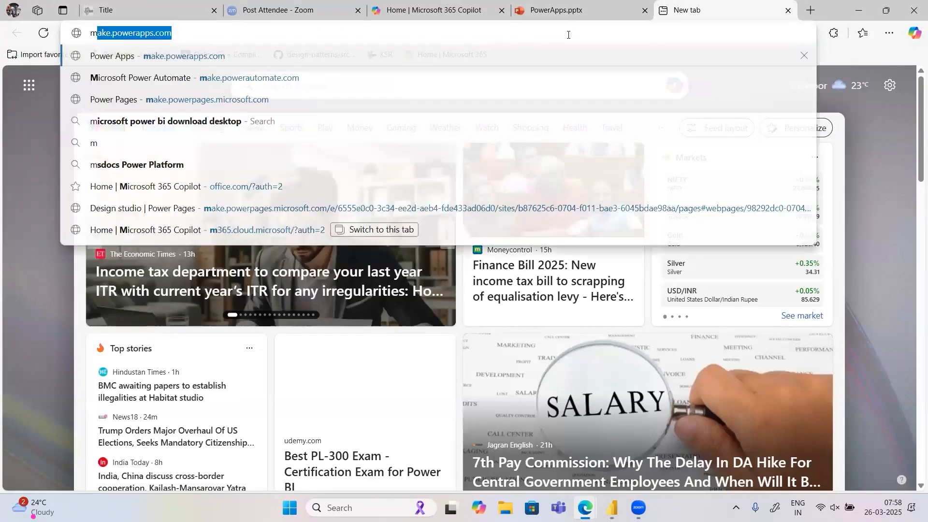
pyautogui.write('s do')
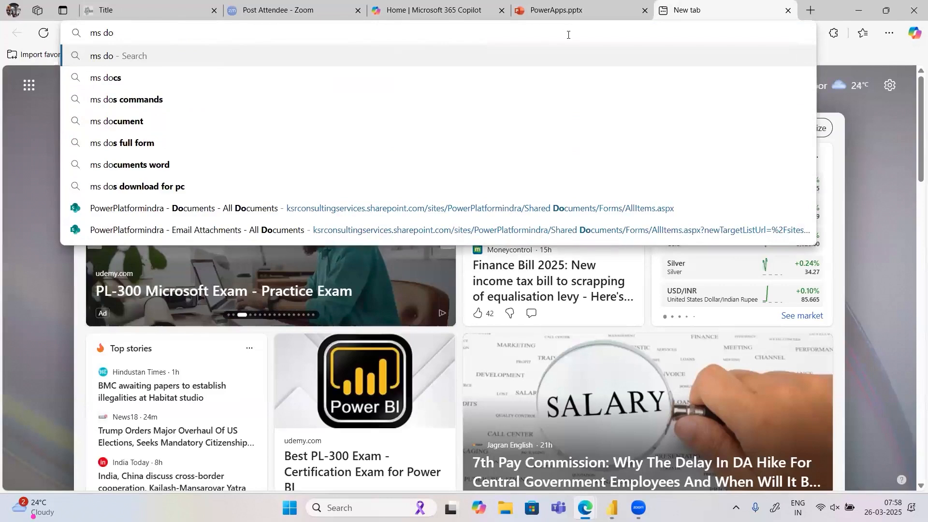
pyautogui.write('cs')
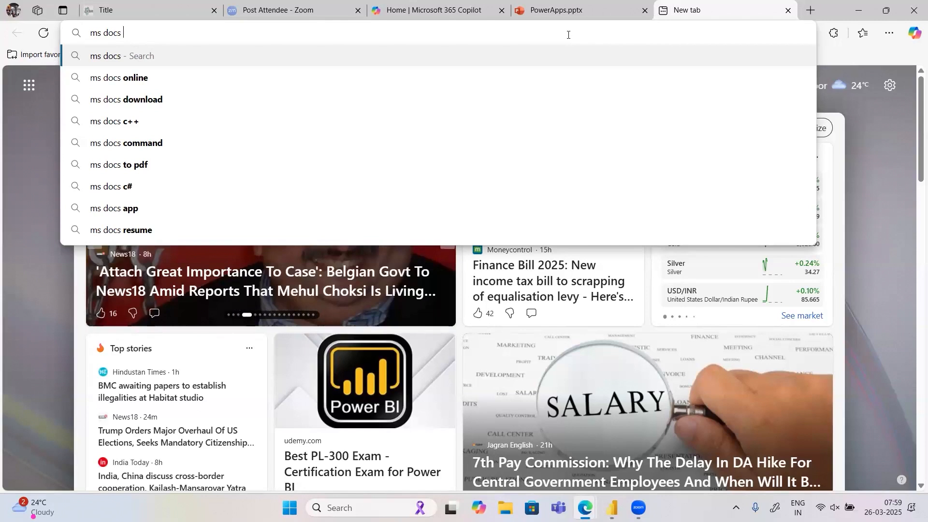
pyautogui.write('DAX')
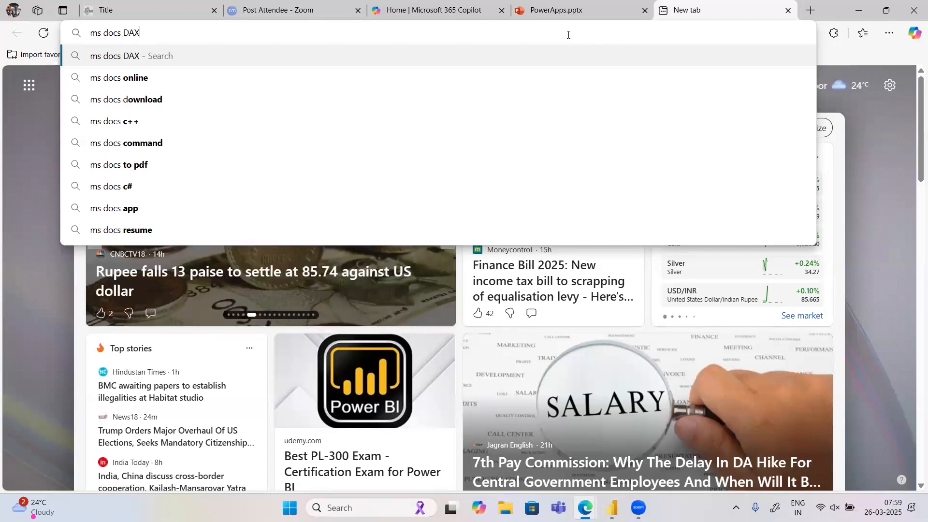
pyautogui.press('Return')
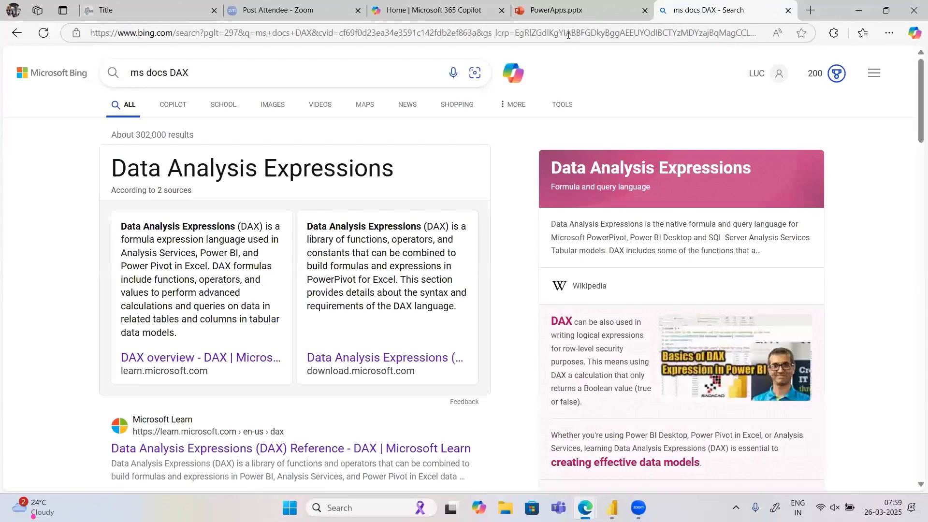
# - Open the Microsoft Learn DAX Reference result and expand its Aggregation functions and Date and time functions lists
pyautogui.click(174, 449)
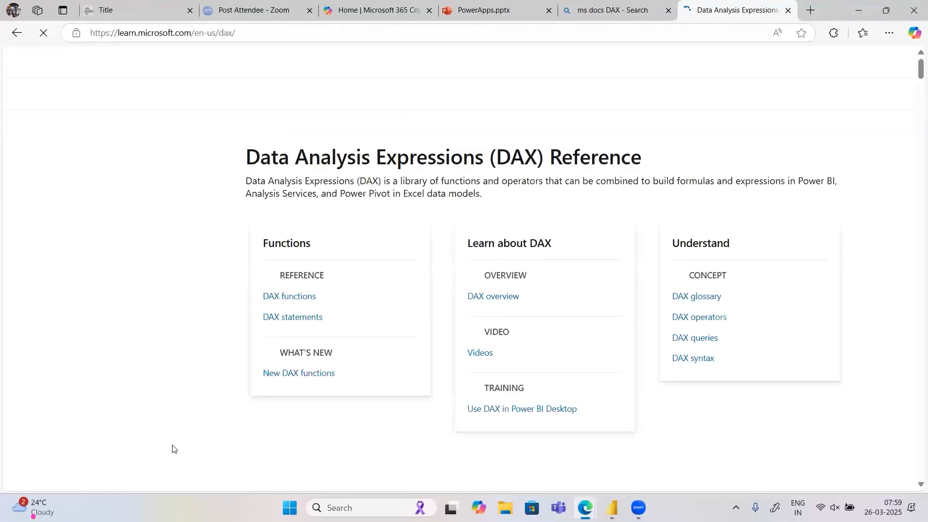
pyautogui.scroll(-3, 90, 358)
pyautogui.scroll(3, 89, 358)
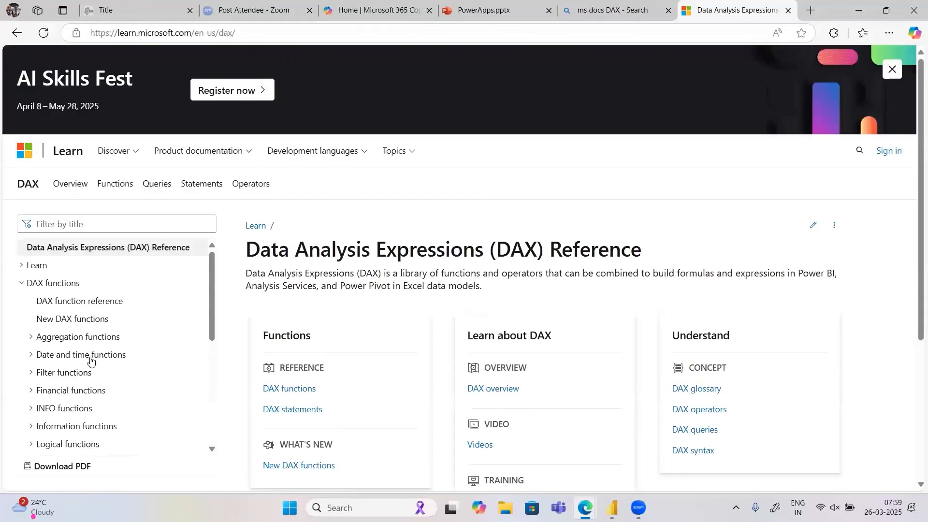
pyautogui.click(32, 339)
pyautogui.scroll(-4, 48, 368)
pyautogui.scroll(-6, 49, 372)
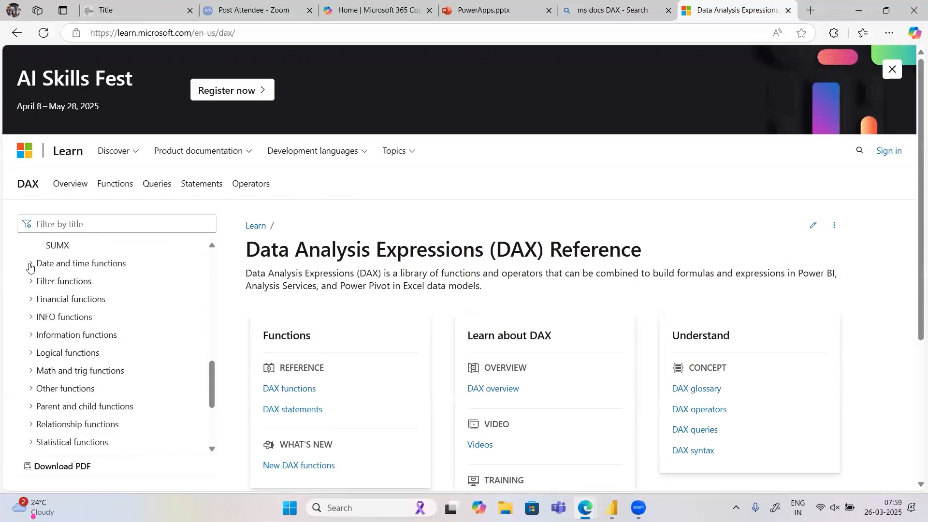
pyautogui.click(30, 265)
pyautogui.scroll(-6, 54, 315)
pyautogui.scroll(-10, 56, 328)
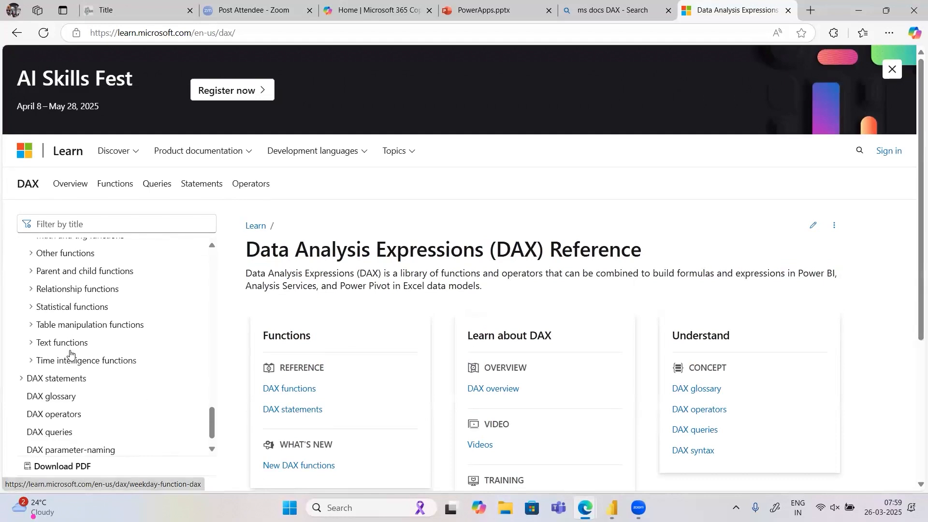
# - Filter the DAX documentation titles by "if" and open the IF logical function article
pyautogui.click(55, 224)
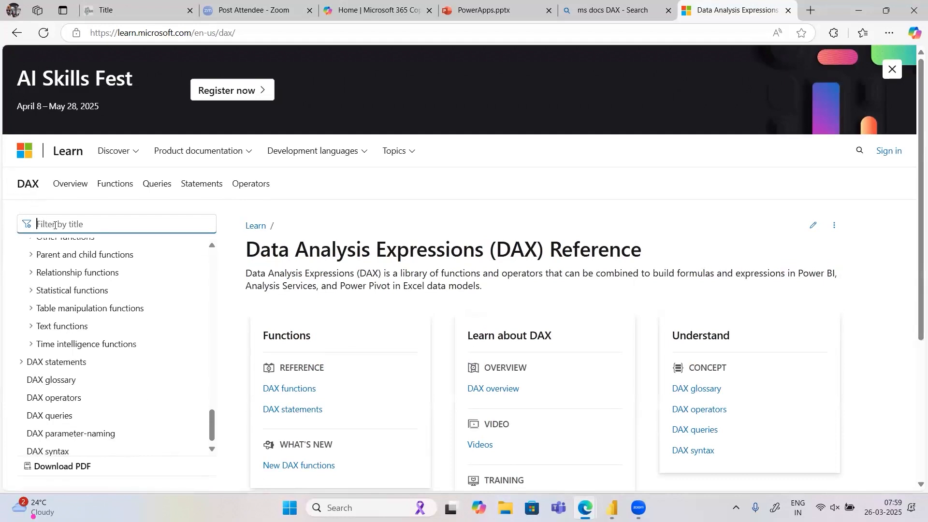
pyautogui.write('if')
pyautogui.press('Down')
pyautogui.press('Down')
pyautogui.press('Down')
pyautogui.press('Down')
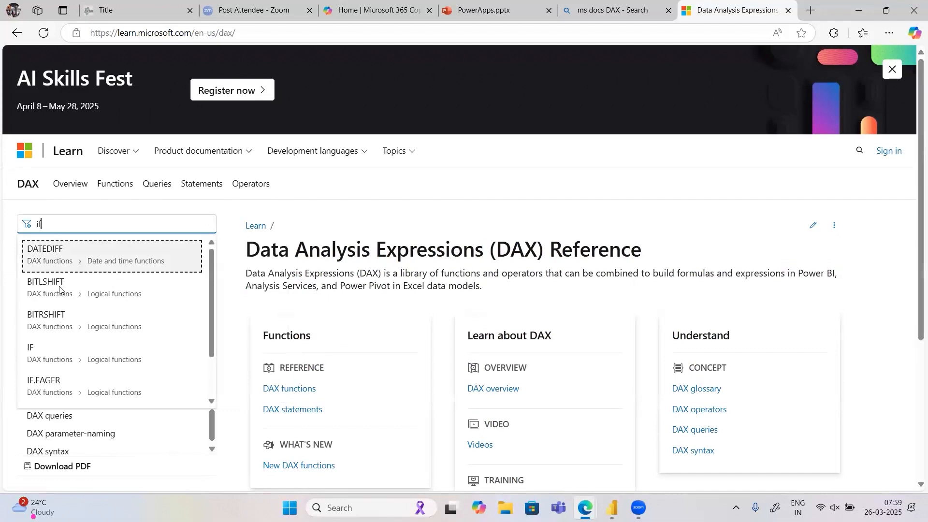
pyautogui.click(50, 345)
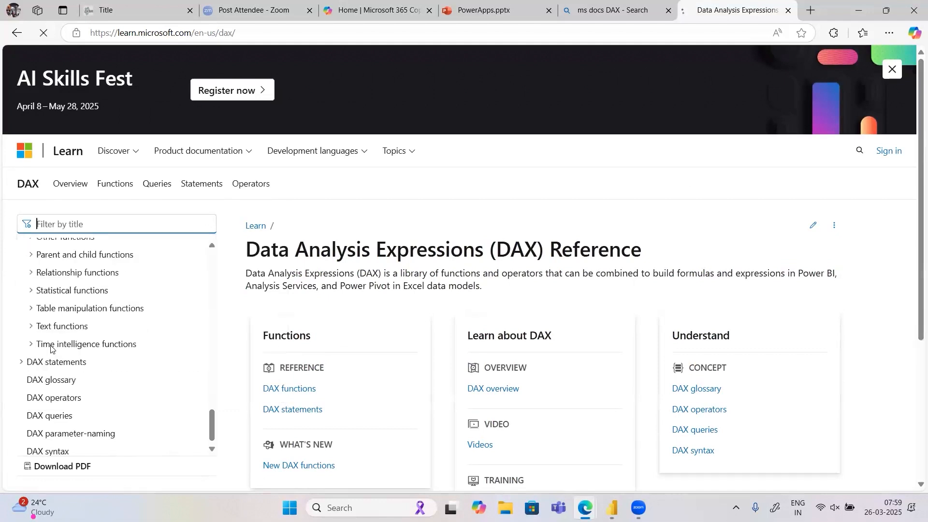
# - Examine the IF function's syntax, highlighting the logical_test argument and the start of value_if_true
pyautogui.scroll(-5, 346, 304)
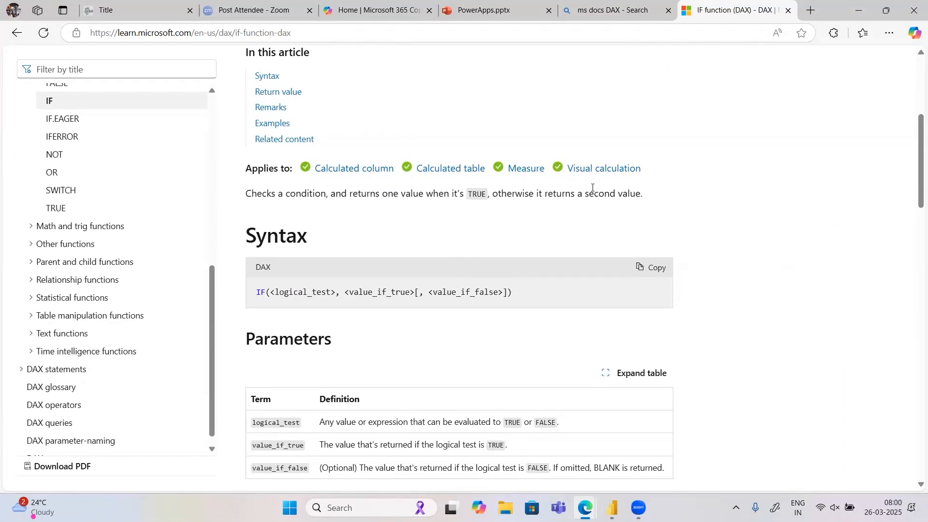
pyautogui.scroll(-1, 513, 277)
pyautogui.scroll(-1, 513, 277)
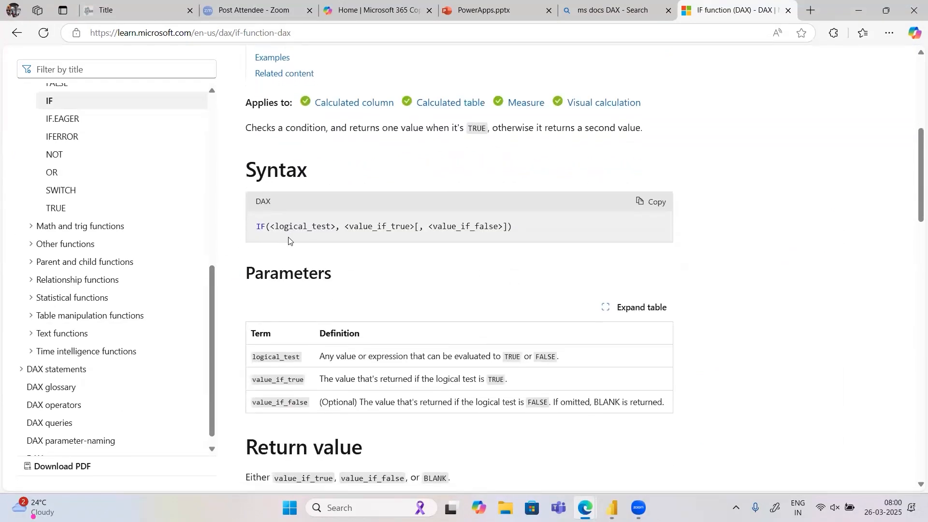
pyautogui.moveTo(340, 227); pyautogui.dragTo(270, 231)
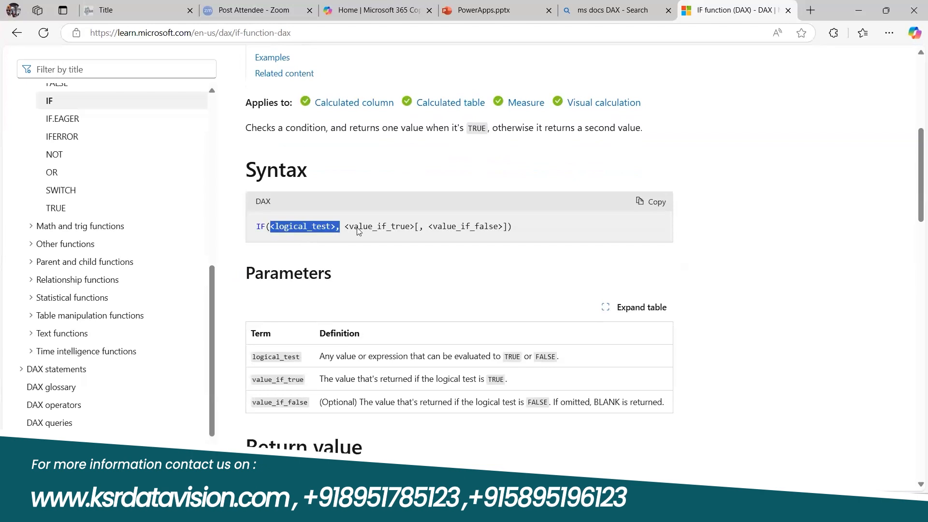
pyautogui.moveTo(349, 232); pyautogui.dragTo(345, 231)
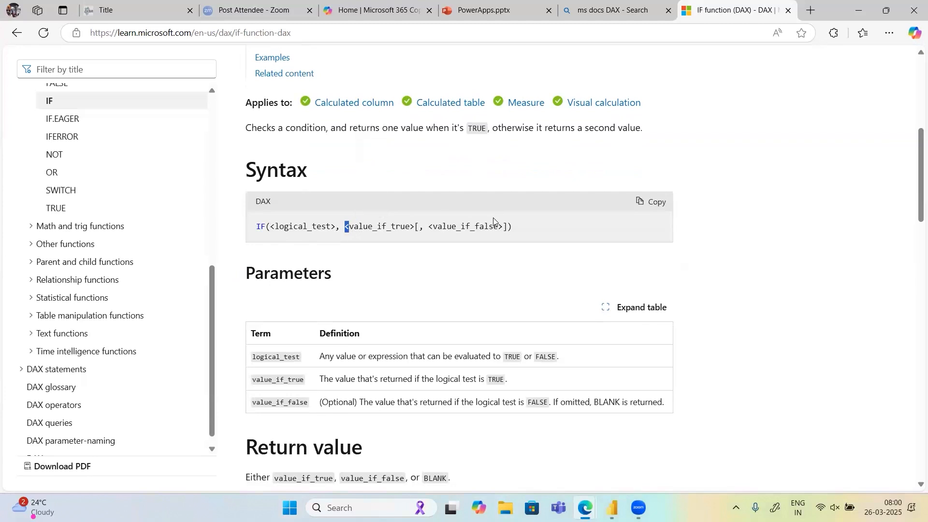
# - Read the IF article's Remarks and Examples, highlighting the "Low" and "High" results in the second Price Group formula
pyautogui.scroll(-3, 423, 237)
pyautogui.scroll(-3, 422, 237)
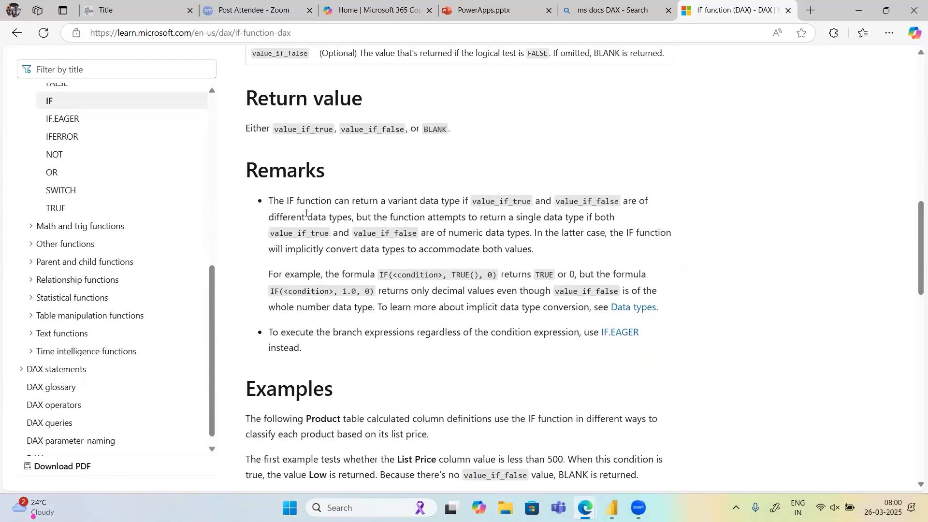
pyautogui.moveTo(270, 200); pyautogui.dragTo(317, 351)
pyautogui.scroll(-1, 295, 290)
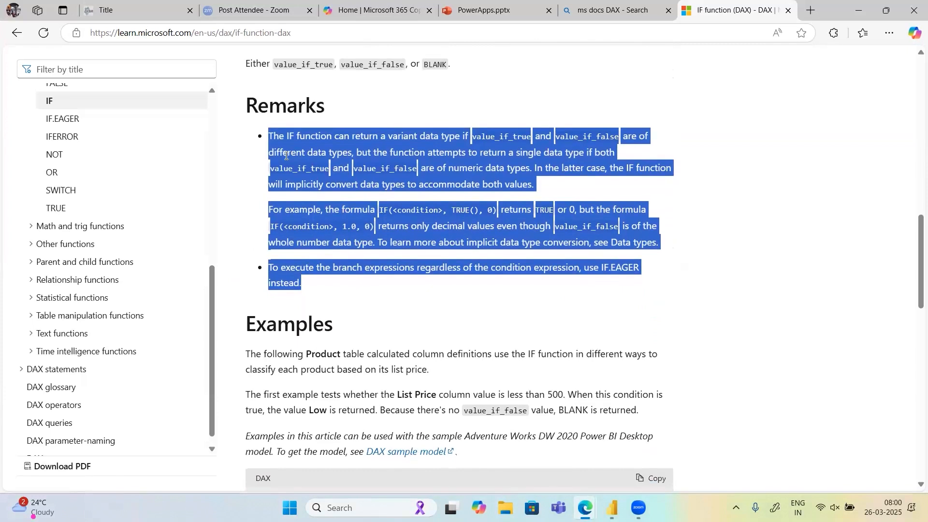
pyautogui.scroll(-2, 289, 247)
pyautogui.scroll(-5, 289, 247)
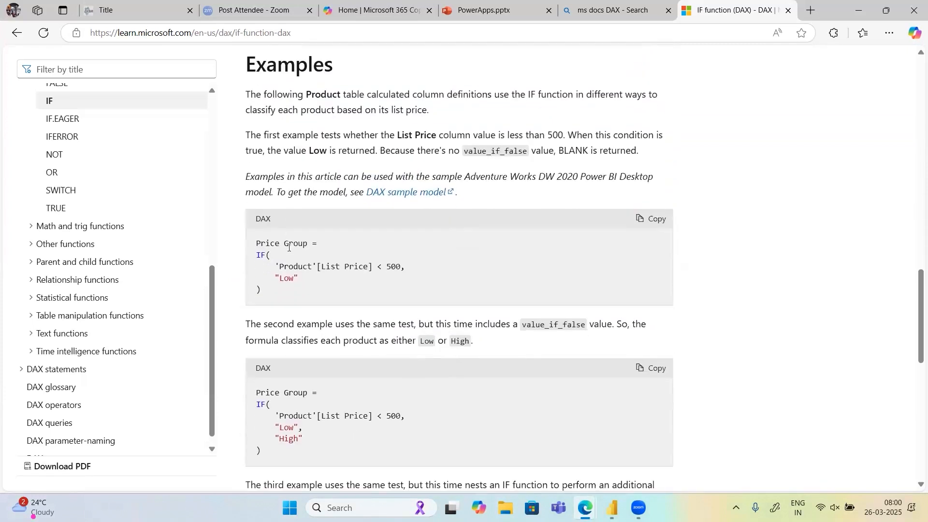
pyautogui.scroll(-2, 289, 247)
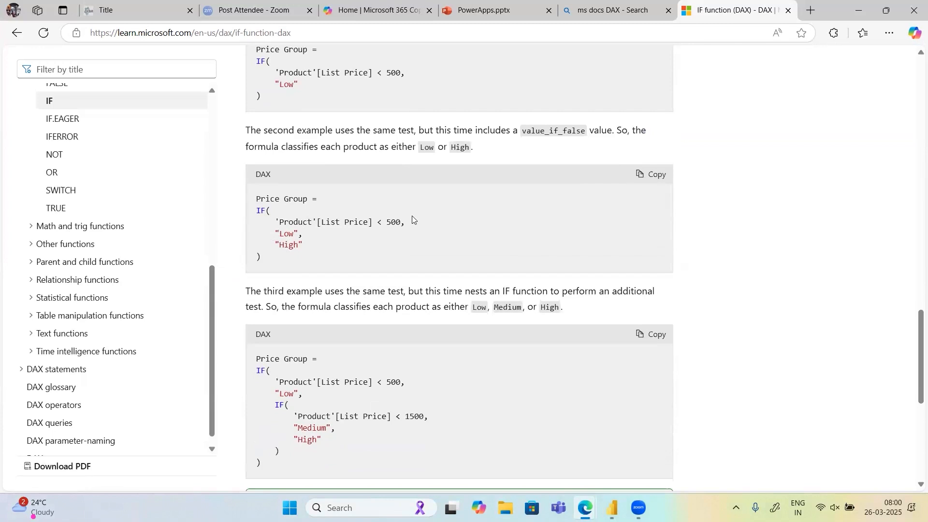
pyautogui.doubleClick(392, 221)
pyautogui.tripleClick(292, 234)
pyautogui.moveTo(292, 234); pyautogui.dragTo(288, 242)
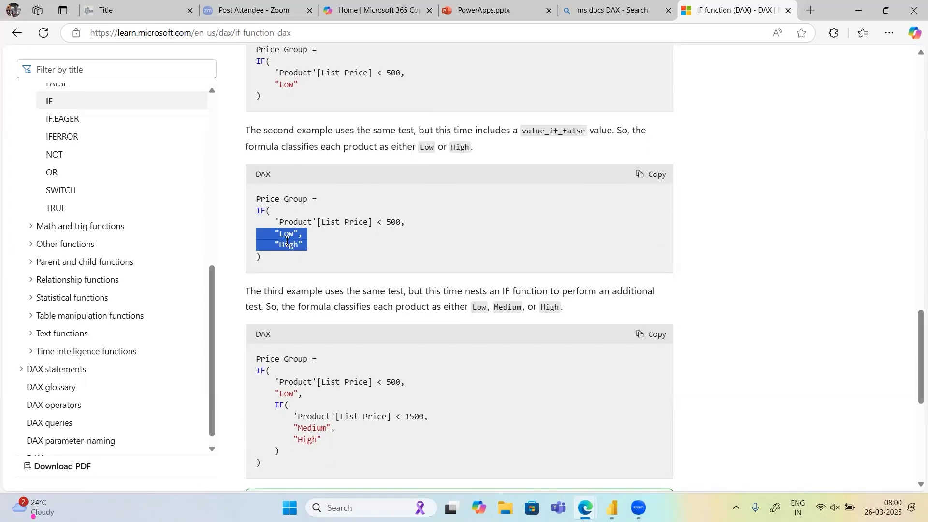
pyautogui.doubleClick(288, 244)
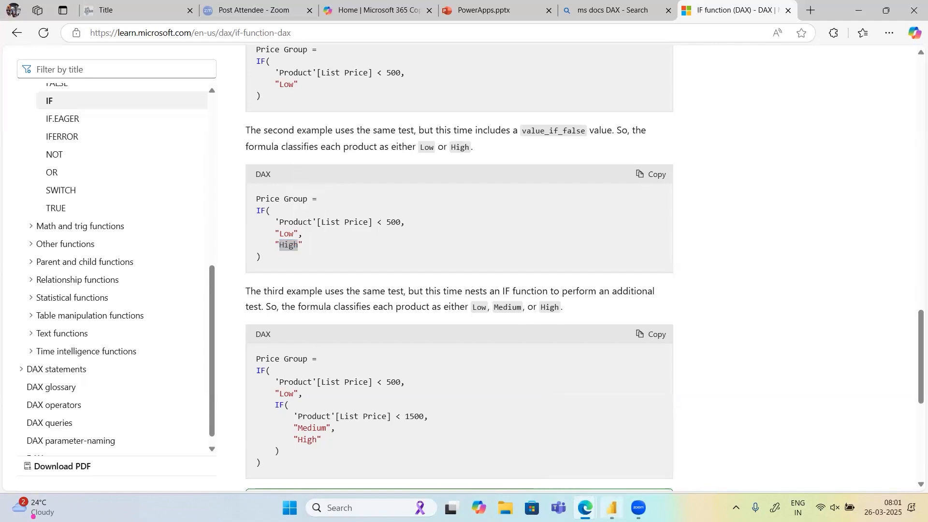
# - Switch to Power BI Desktop and open the DAX query view of the Flipkart Sales model
pyautogui.click(611, 507)
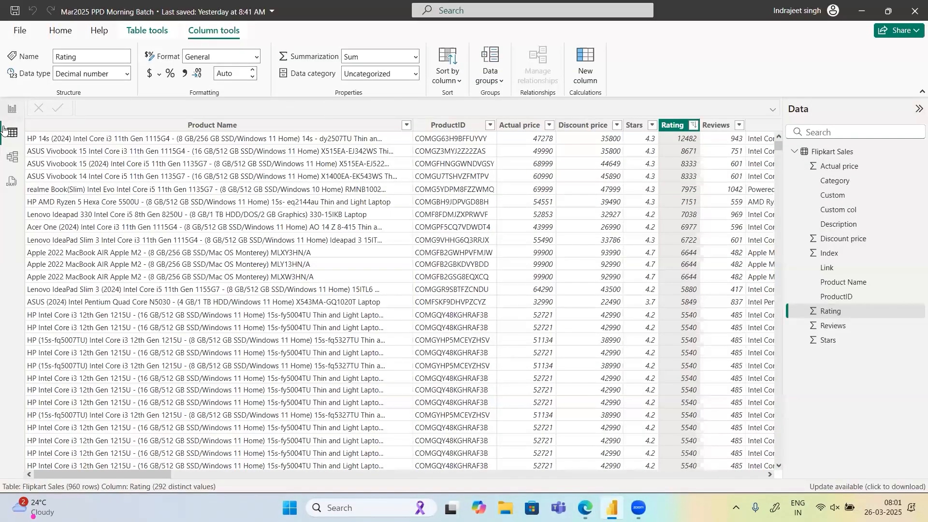
pyautogui.click(3, 118)
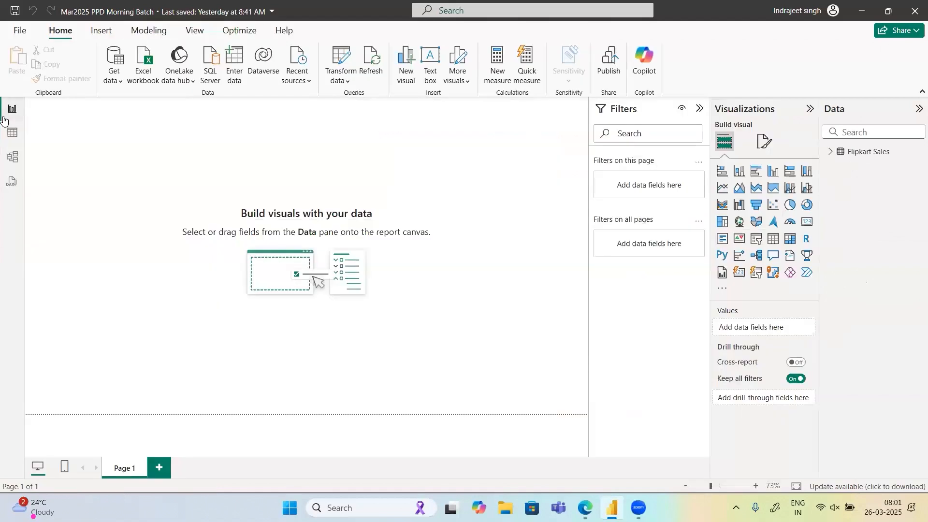
pyautogui.click(5, 141)
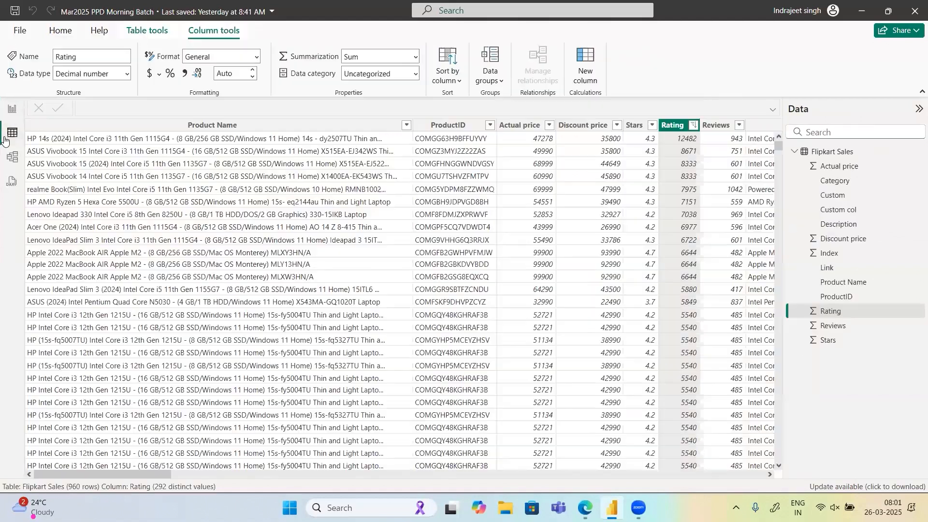
pyautogui.click(8, 181)
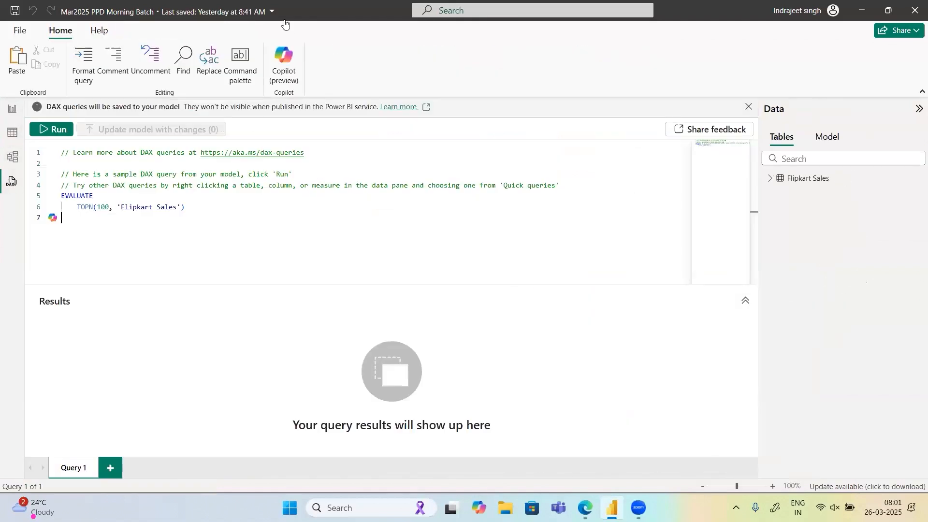
# - Open Copilot in the query editor and try to submit the prompt "if in DAX"
pyautogui.click(281, 64)
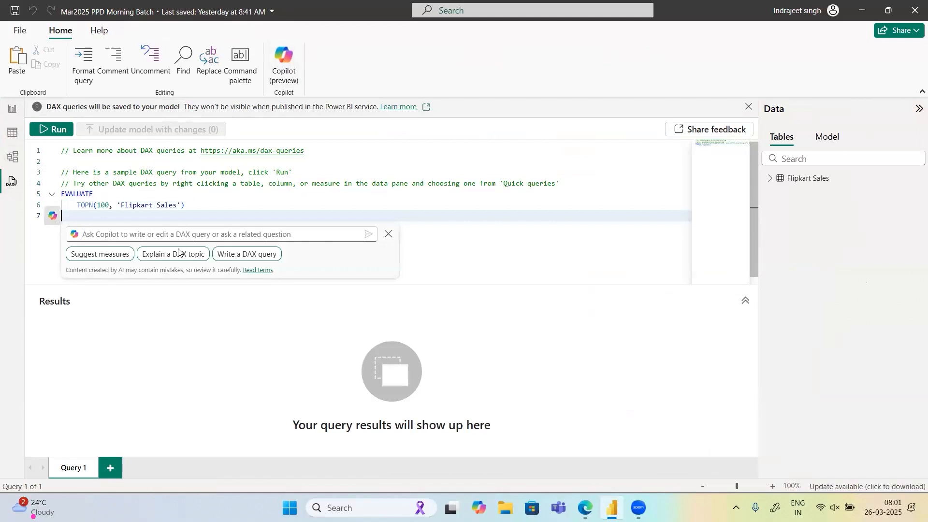
pyautogui.click(388, 234)
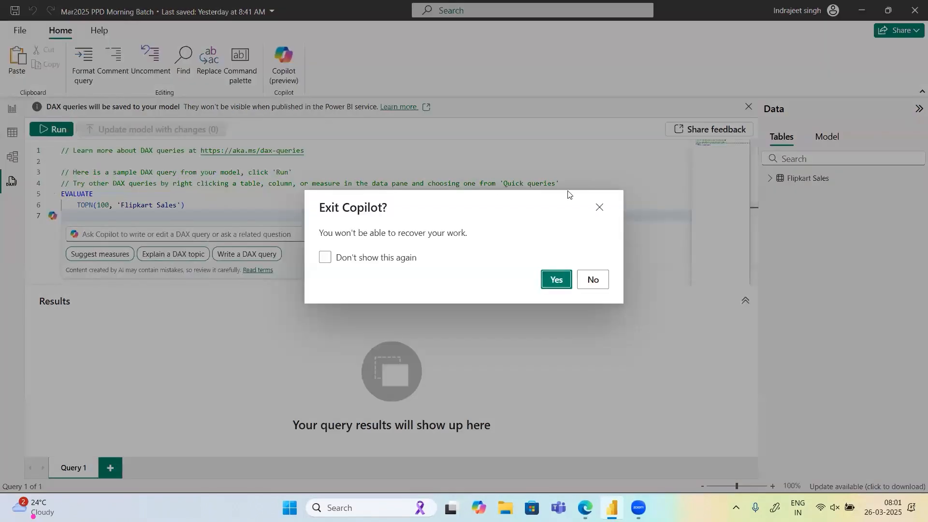
pyautogui.click(600, 209)
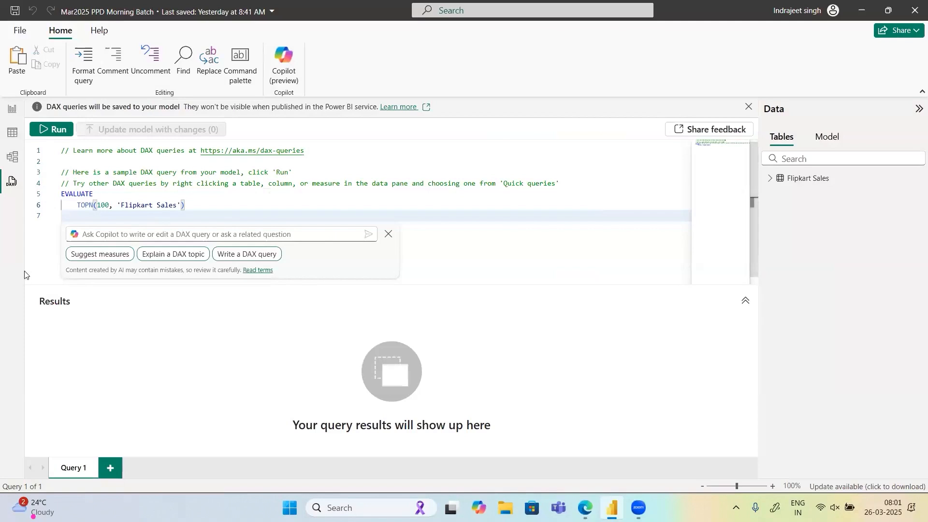
pyautogui.click(150, 234)
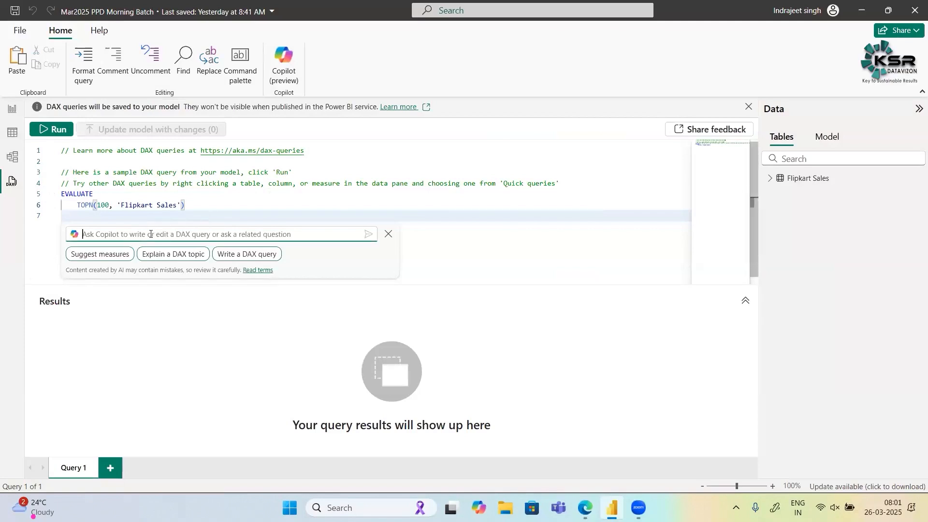
pyautogui.write('if in ')
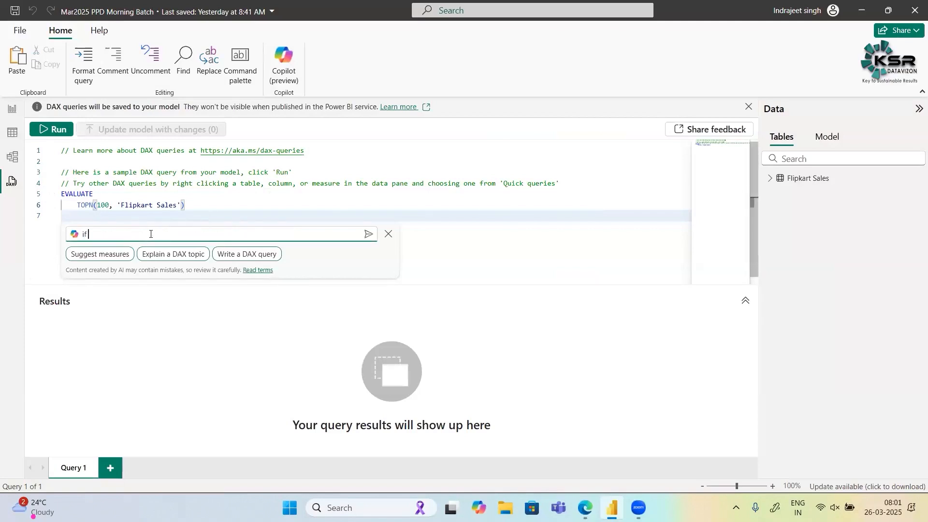
pyautogui.write('DAX')
pyautogui.click(369, 235)
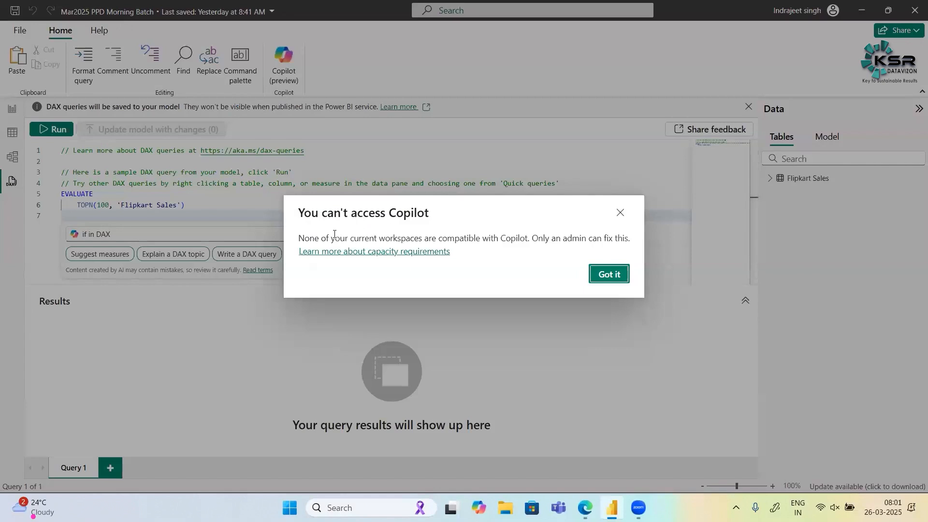
# - Read and dismiss the Copilot access message, and exit Copilot in the query editor, discarding the prompt
pyautogui.moveTo(310, 237); pyautogui.dragTo(505, 269)
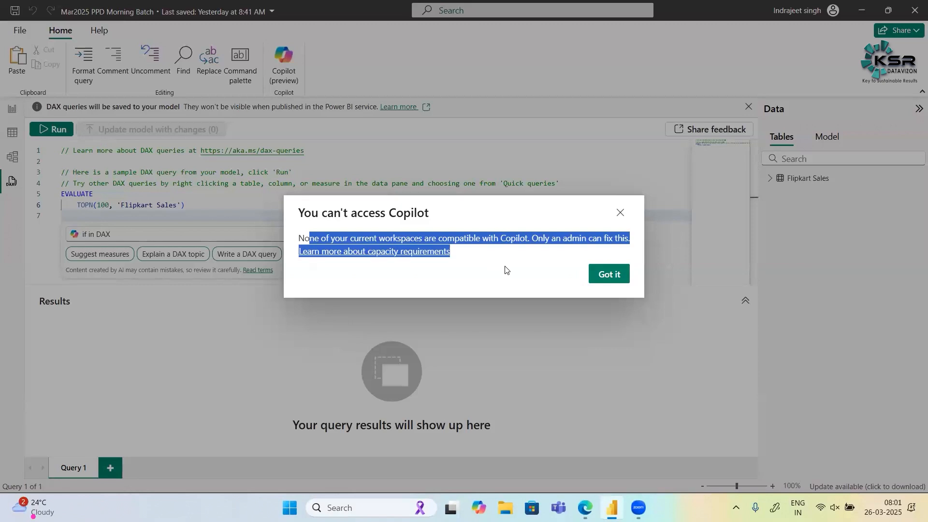
pyautogui.click(610, 275)
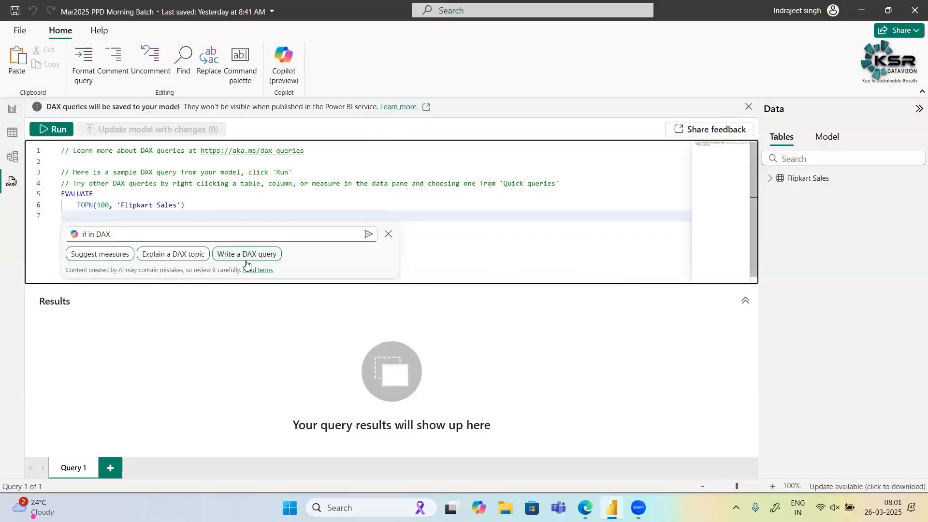
pyautogui.click(121, 240)
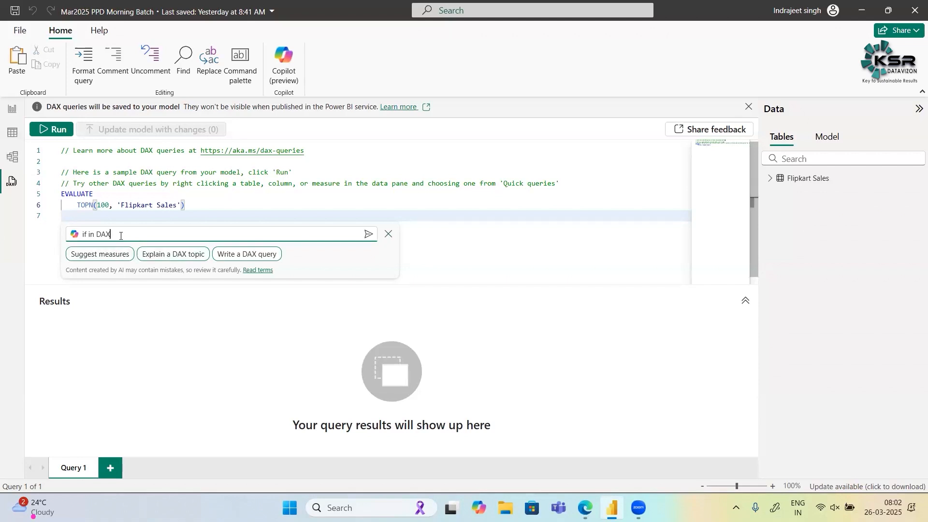
pyautogui.click(389, 235)
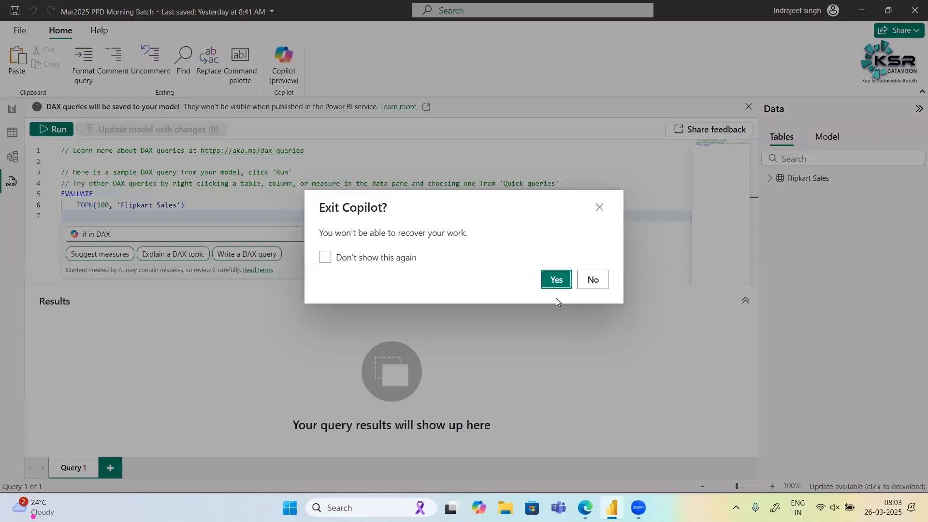
pyautogui.click(554, 279)
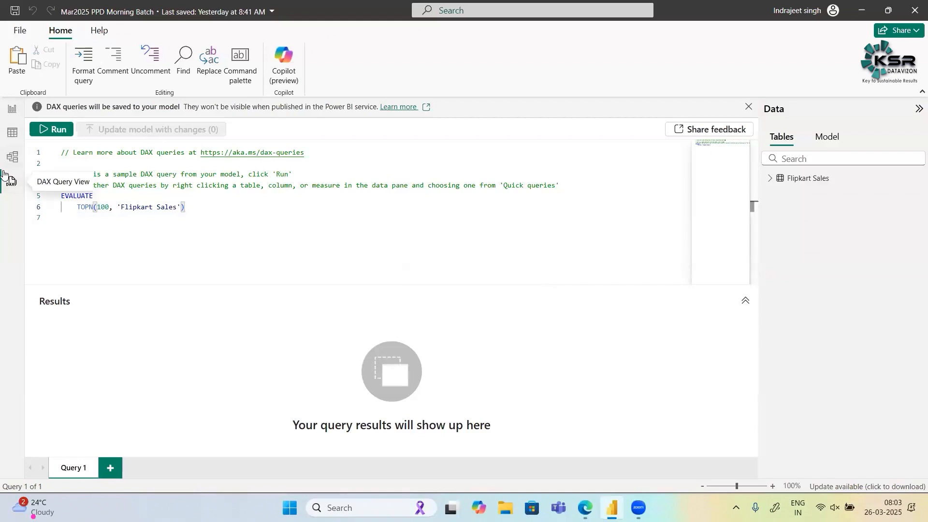
# - Switch to the table view and add a calculated column named "Rating Bucket" to the Flipkart Sales table
pyautogui.click(11, 134)
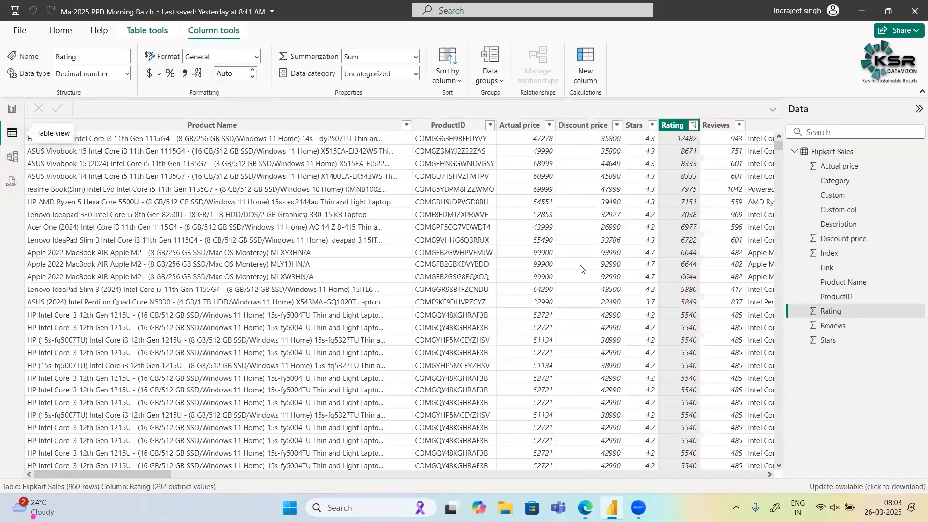
pyautogui.hscroll(5, 580, 268)
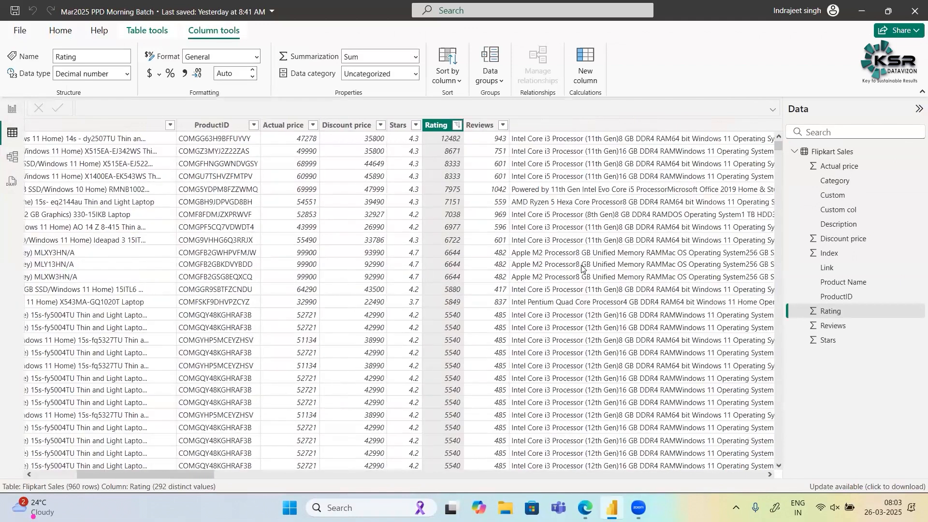
pyautogui.hscroll(3, 582, 269)
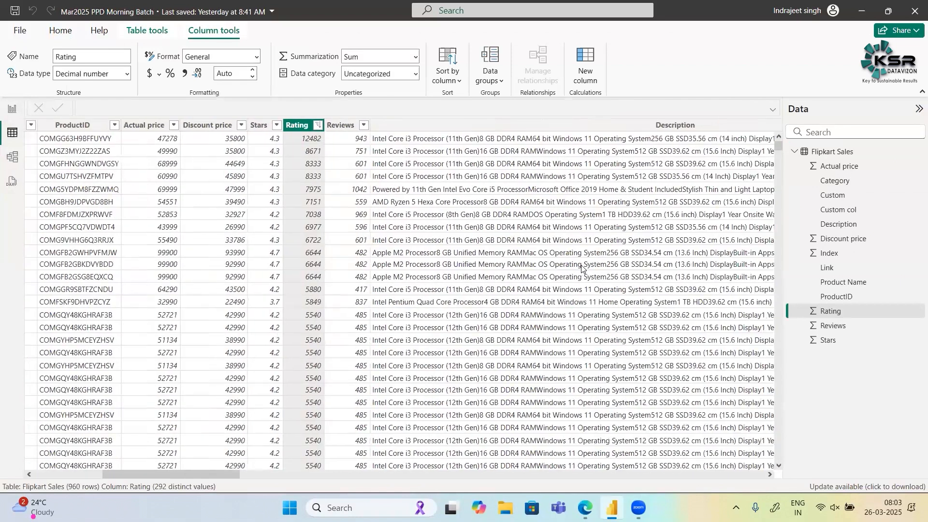
pyautogui.hscroll(-3, 581, 269)
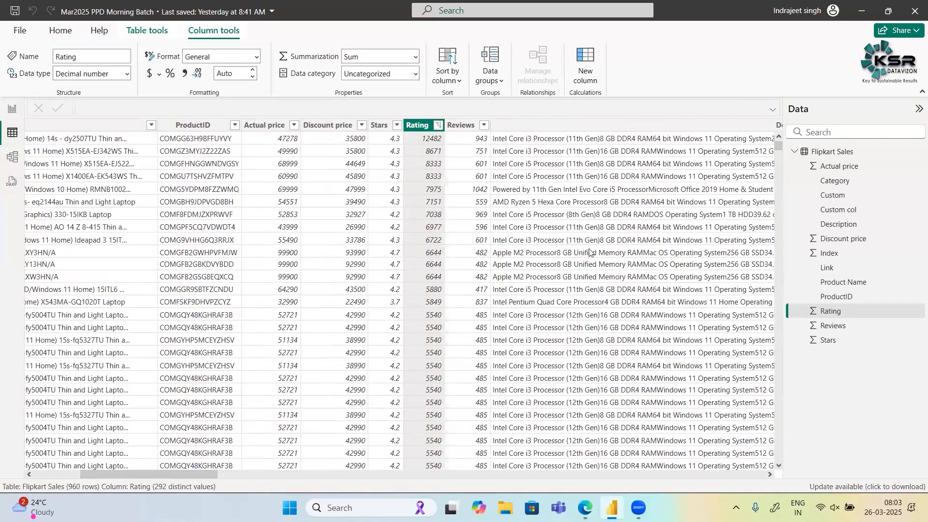
pyautogui.click(584, 74)
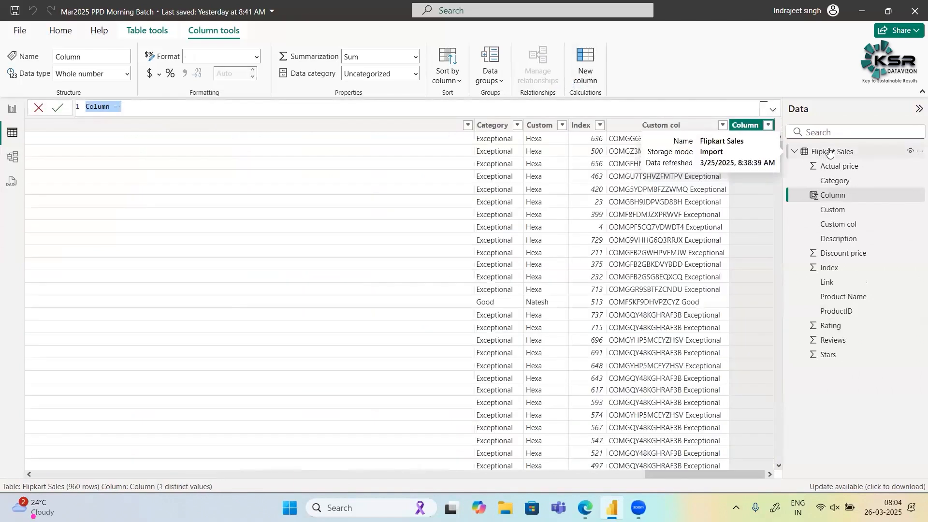
pyautogui.doubleClick(100, 109)
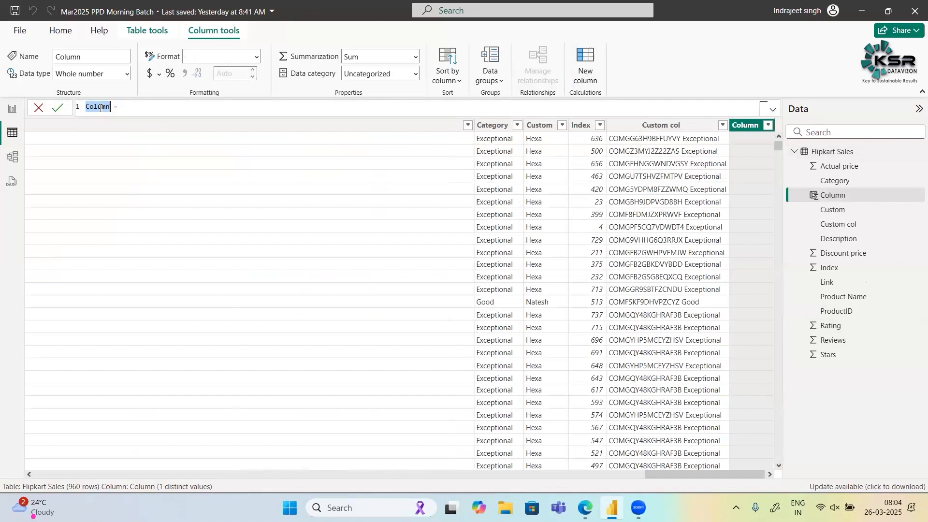
pyautogui.write('Rating Bucket')
# - Begin the Rating Bucket formula with an IF function testing whether 'Flipkart Sales'[Rating] is less than 5000
pyautogui.write('if')
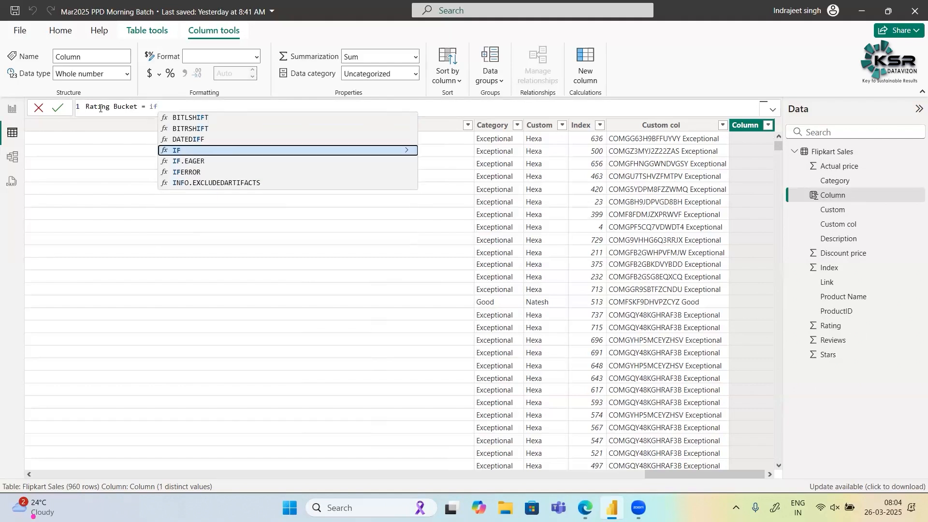
pyautogui.press('Tab')
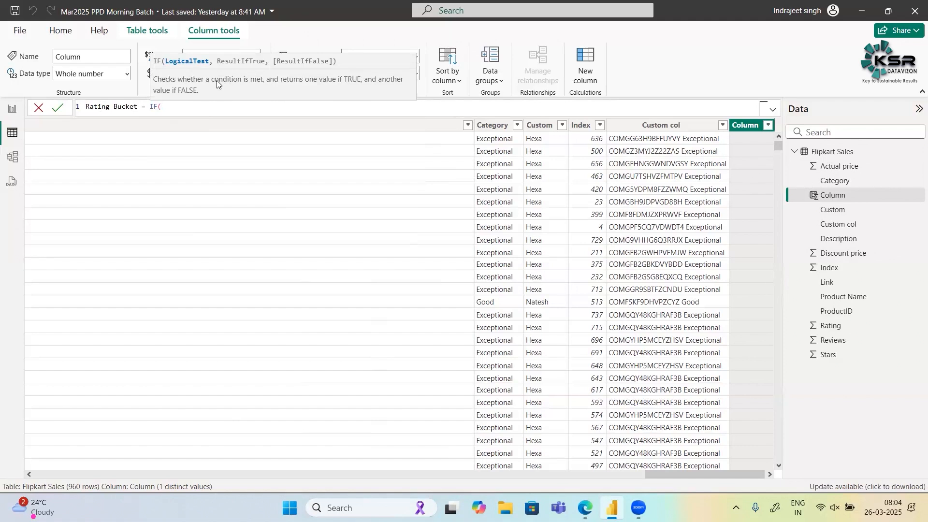
pyautogui.write('Rat')
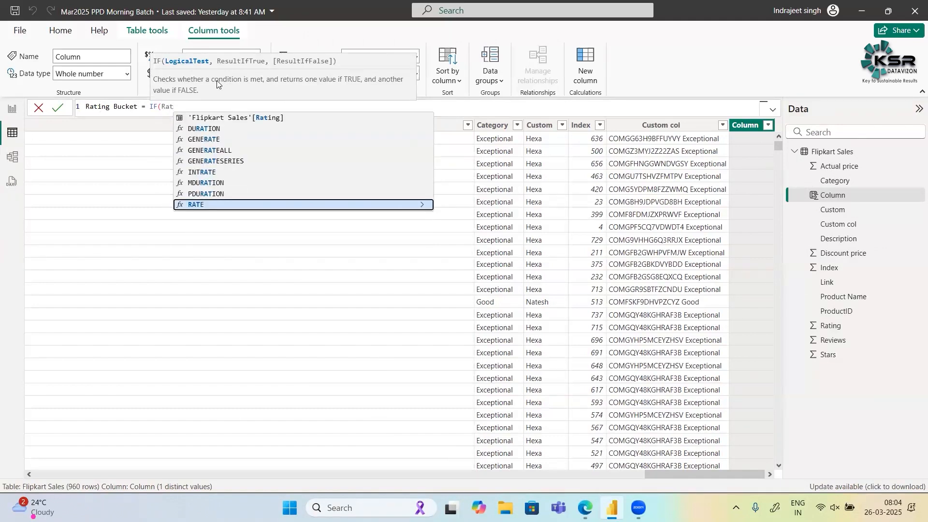
pyautogui.write('y')
pyautogui.press('BackSpace')
pyautogui.press('Up')
pyautogui.press('Up')
pyautogui.press('Up')
pyautogui.press('Up')
pyautogui.press('Up')
pyautogui.press('Up')
pyautogui.press('Up')
pyautogui.press('Up')
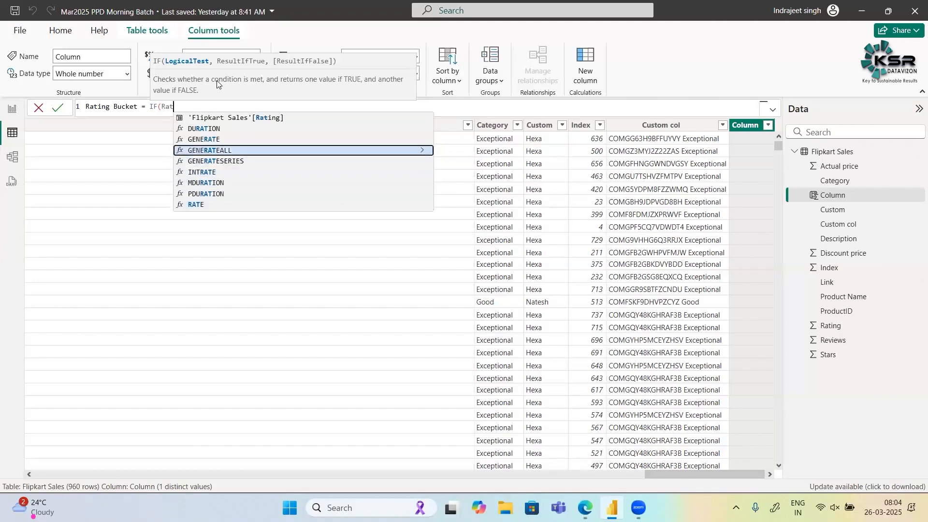
pyautogui.press('Tab')
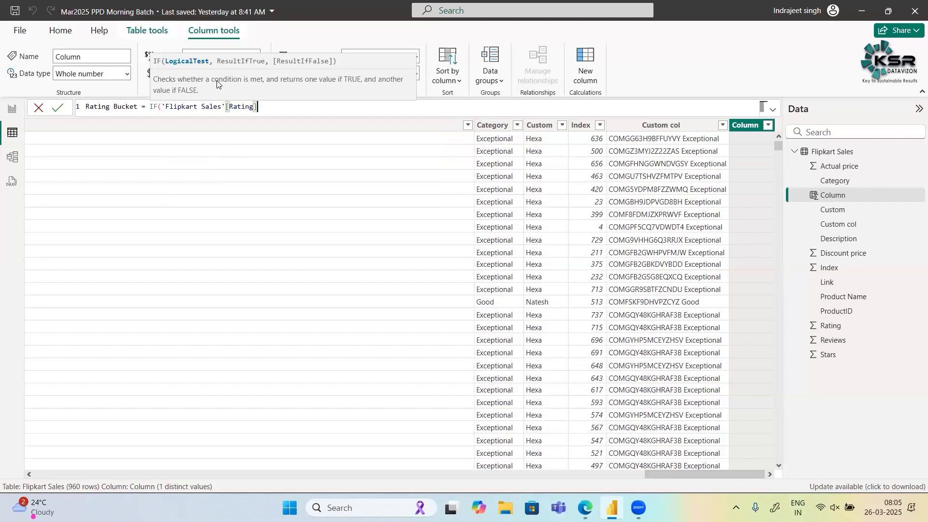
pyautogui.write('<5000,""')
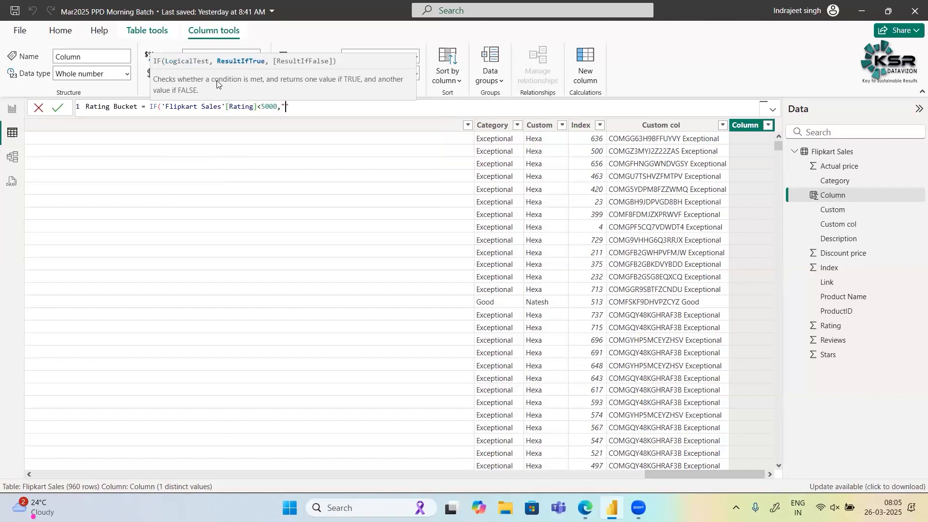
pyautogui.write('Less Rated",""')
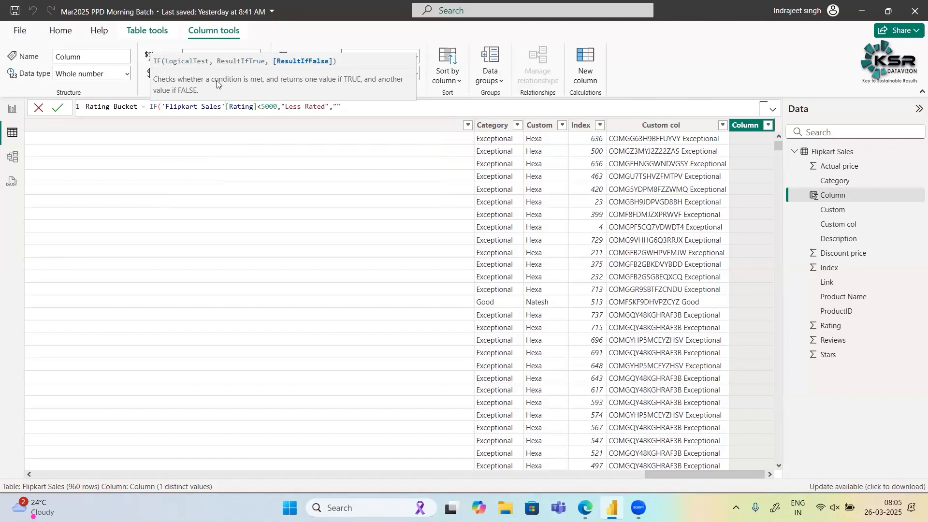
pyautogui.write('More Rated")')
# - Make the IF function return "Less Rated" when true and "More Rated" when false, and commit the column formula
pyautogui.press('Return')
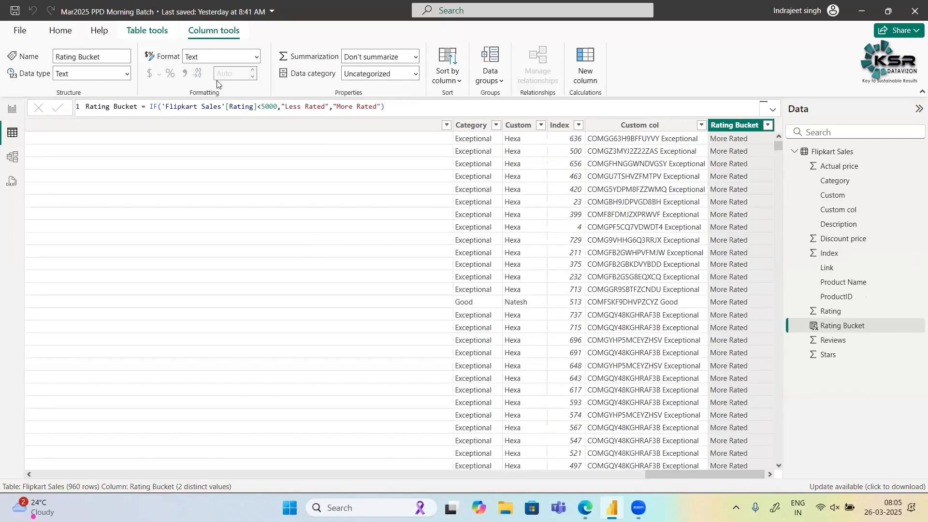
# - Compare the new Rating Bucket results with the Rating values of the same rows in the Flipkart Sales table
pyautogui.hscroll(-3, 351, 212)
pyautogui.hscroll(-5, 350, 211)
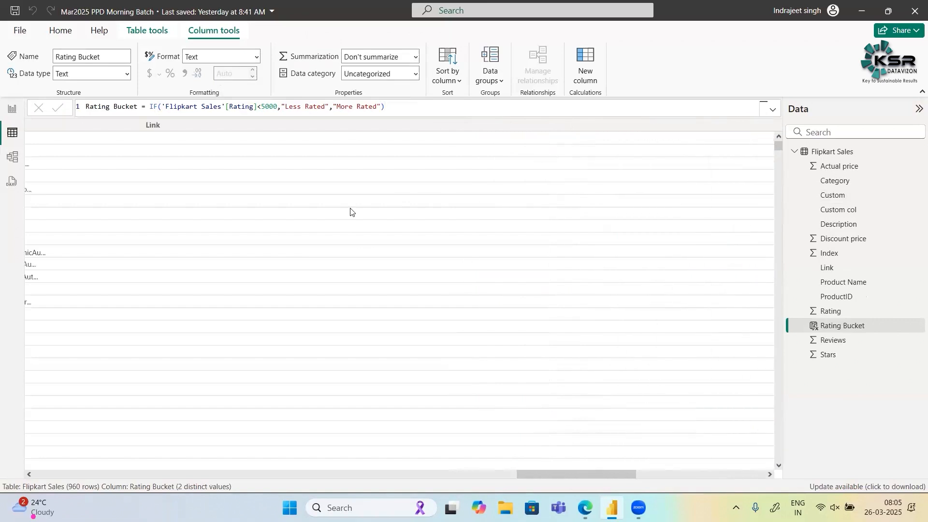
pyautogui.hscroll(-3, 351, 212)
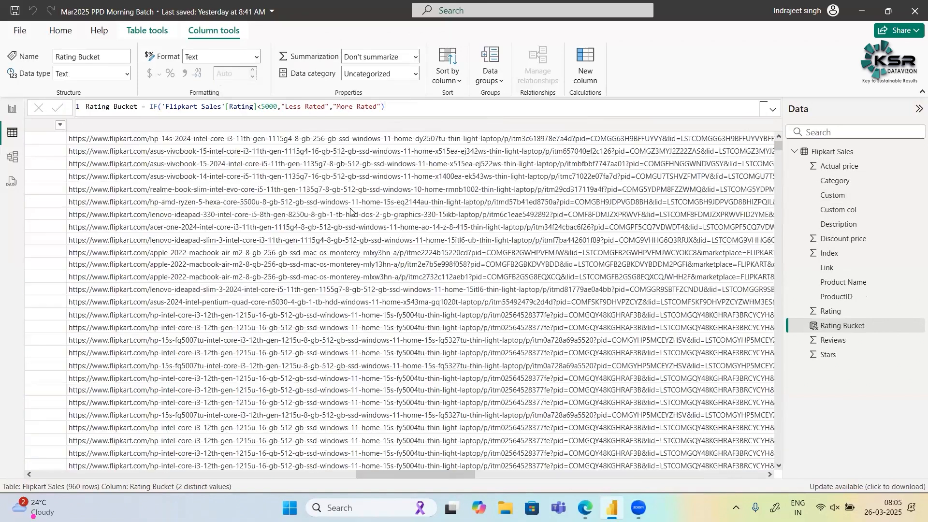
pyautogui.hscroll(10, 350, 212)
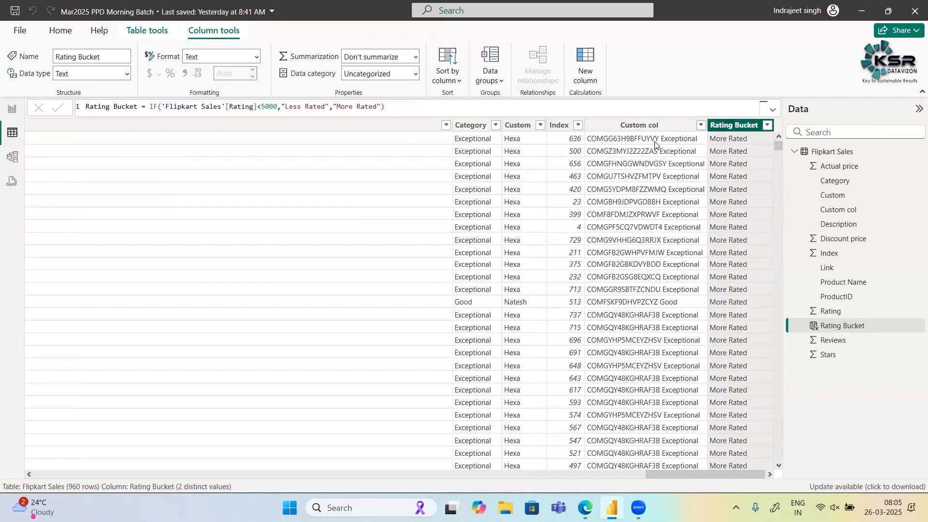
pyautogui.hscroll(-10, 469, 209)
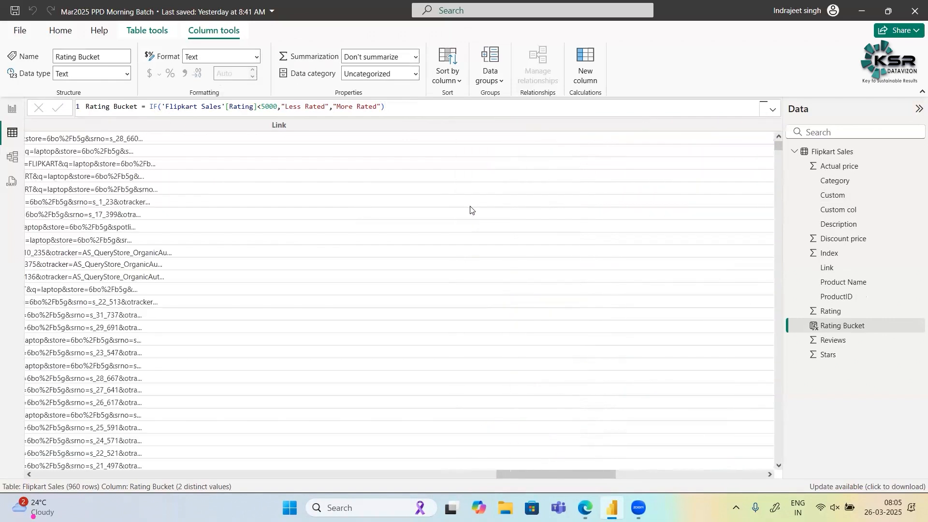
pyautogui.hscroll(-5, 469, 209)
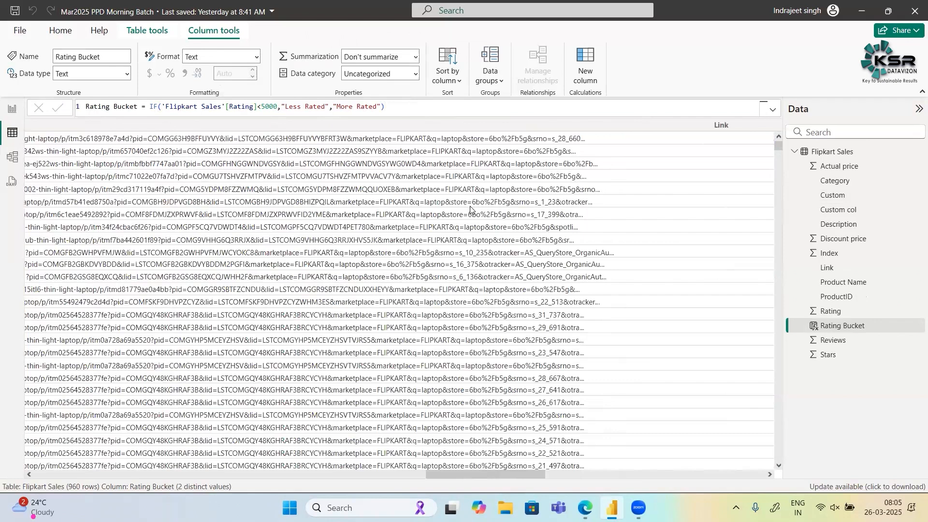
pyautogui.hscroll(-15, 470, 209)
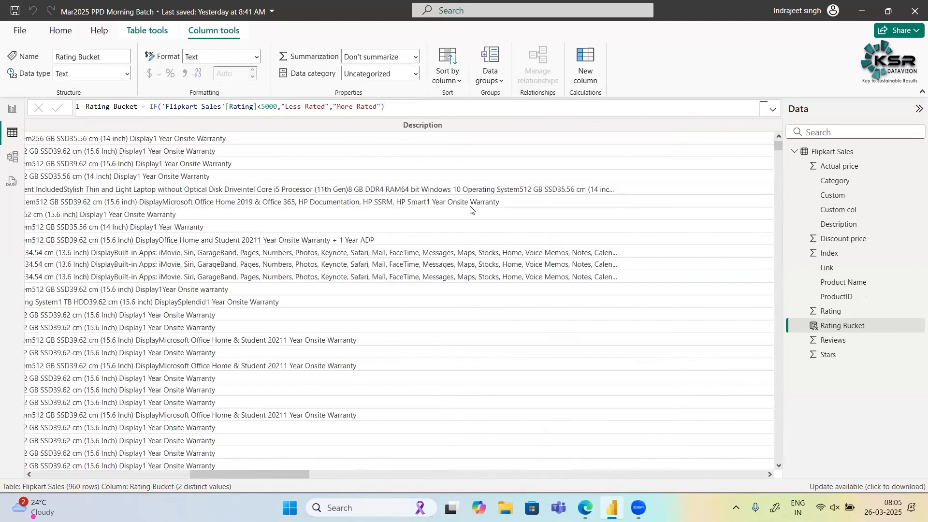
pyautogui.hscroll(-3, 470, 209)
pyautogui.hscroll(-10, 469, 209)
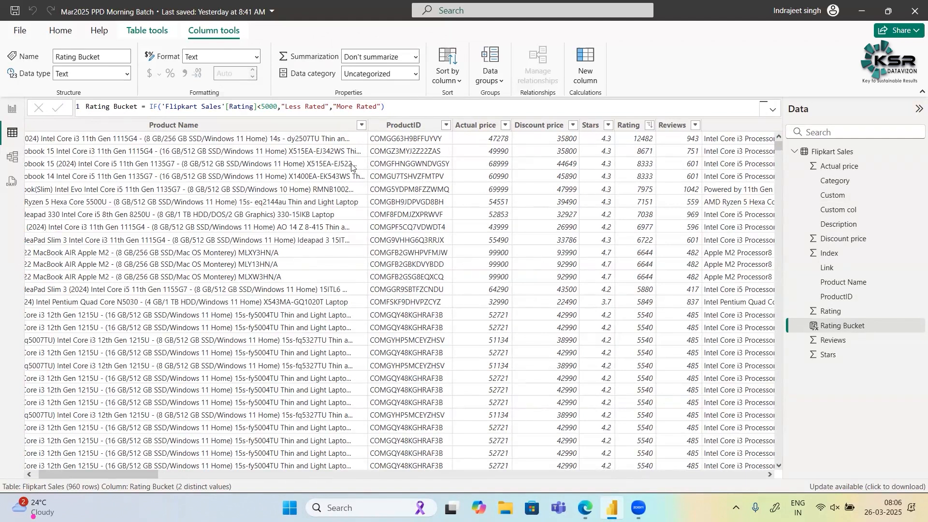
# - Highlight the Flipkart Sales table reference and the Rating column reference in the Rating Bucket formula
pyautogui.tripleClick(217, 108)
pyautogui.doubleClick(217, 109)
pyautogui.doubleClick(182, 109)
pyautogui.doubleClick(234, 104)
# - Filter the Rating column to show only rows where the rating is less than 5000
pyautogui.click(648, 126)
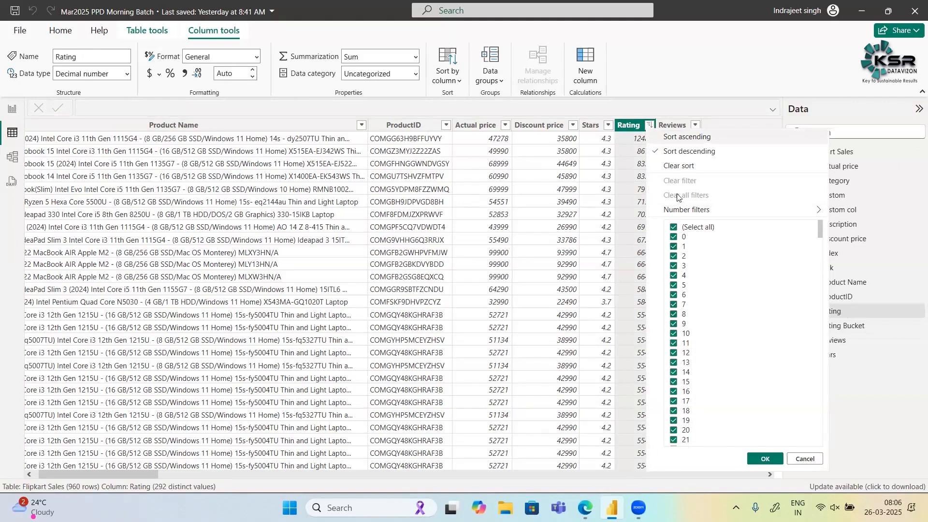
pyautogui.moveTo(686, 216)
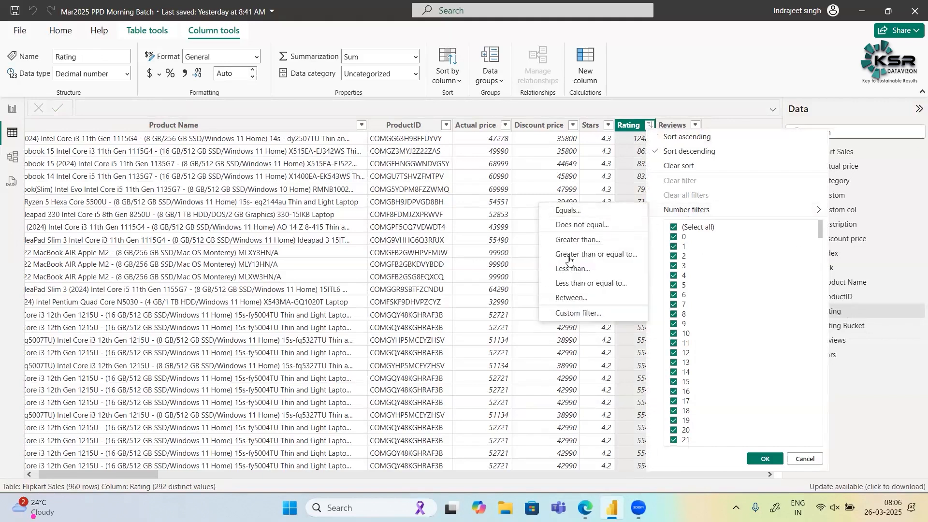
pyautogui.click(578, 273)
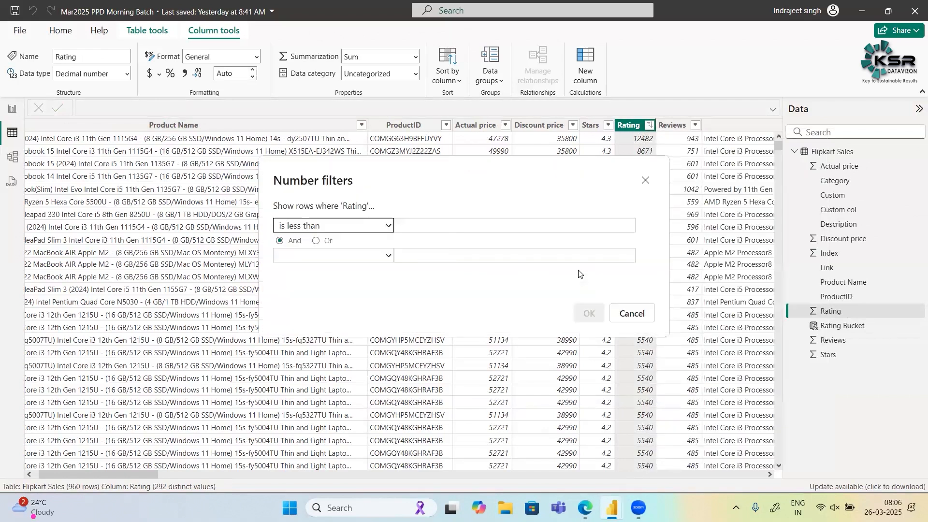
pyautogui.click(448, 226)
pyautogui.write('5000')
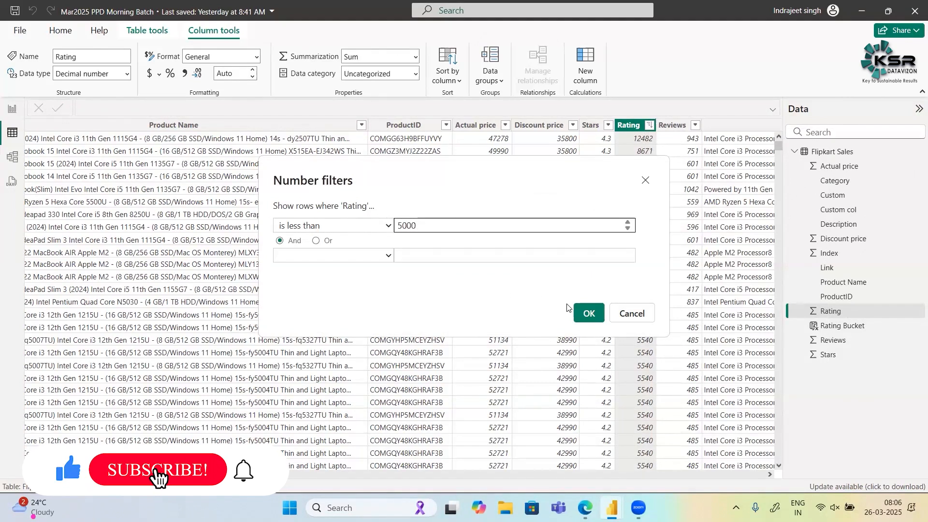
pyautogui.click(588, 313)
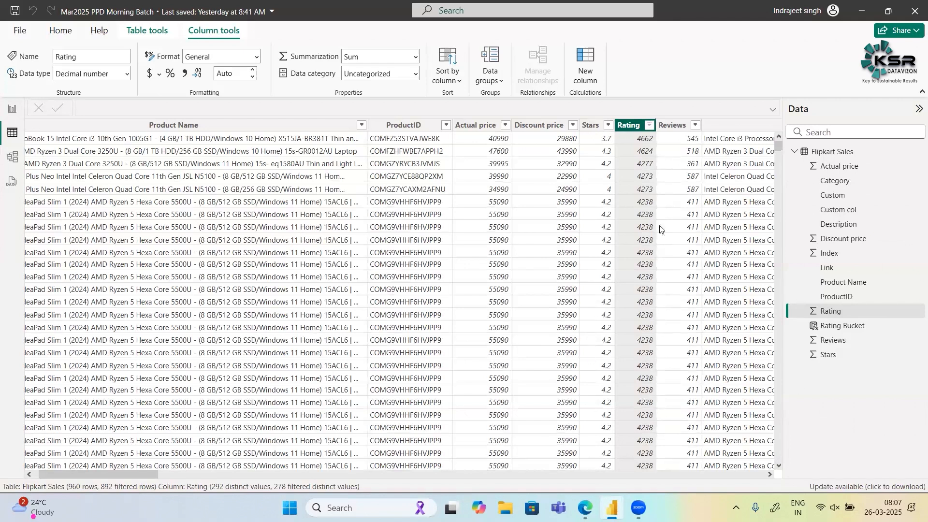
# - Check the Rating Bucket column's results and its distinct filter values for the rows with a rating below 5000
pyautogui.hscroll(3, 662, 232)
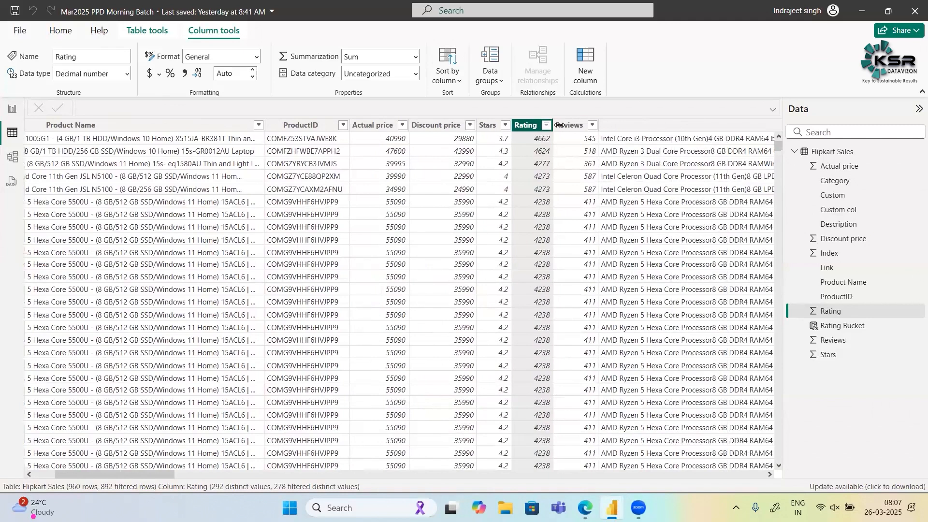
pyautogui.hscroll(1, 522, 132)
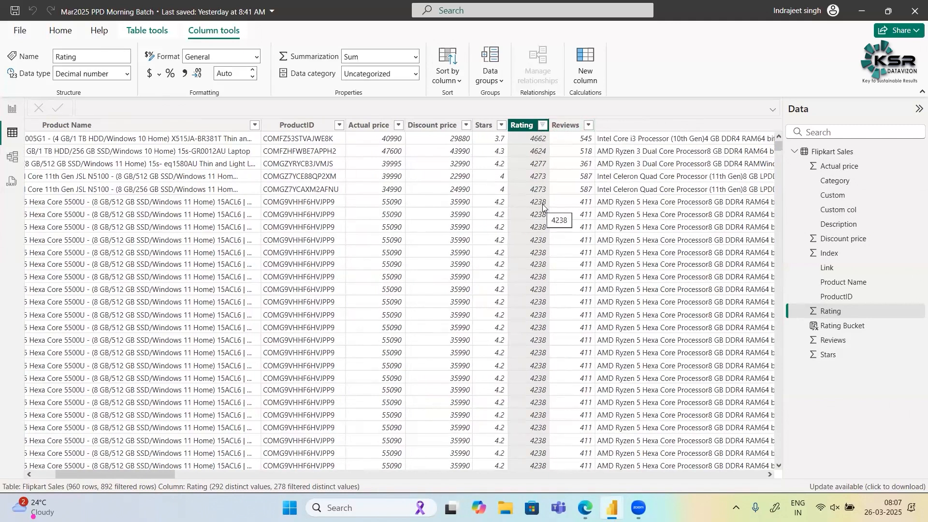
pyautogui.hscroll(3, 325, 252)
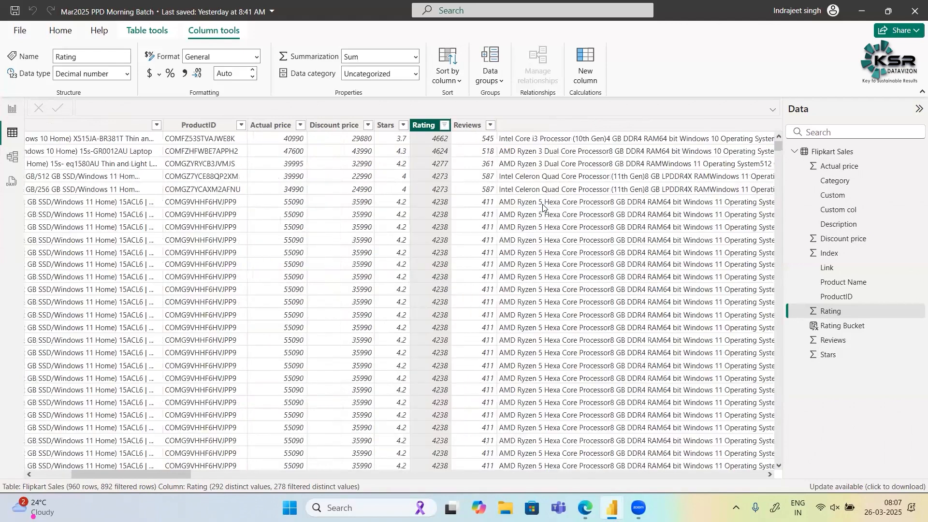
pyautogui.hscroll(10, 325, 252)
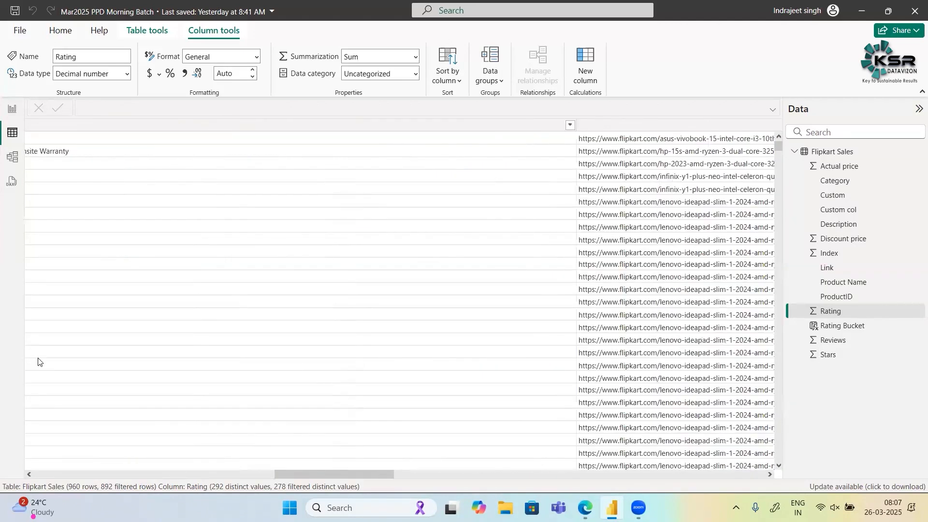
pyautogui.hscroll(5, 38, 362)
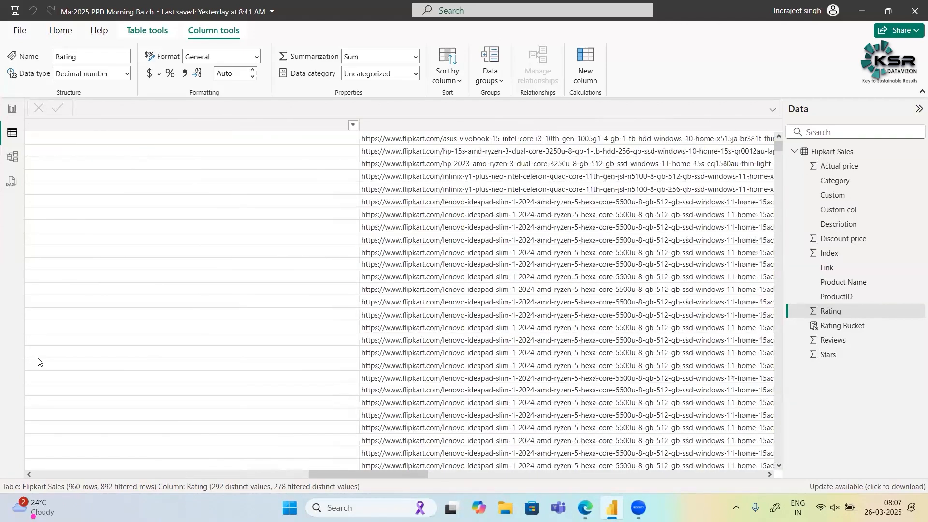
pyautogui.hscroll(5, 39, 362)
pyautogui.hscroll(3, 698, 170)
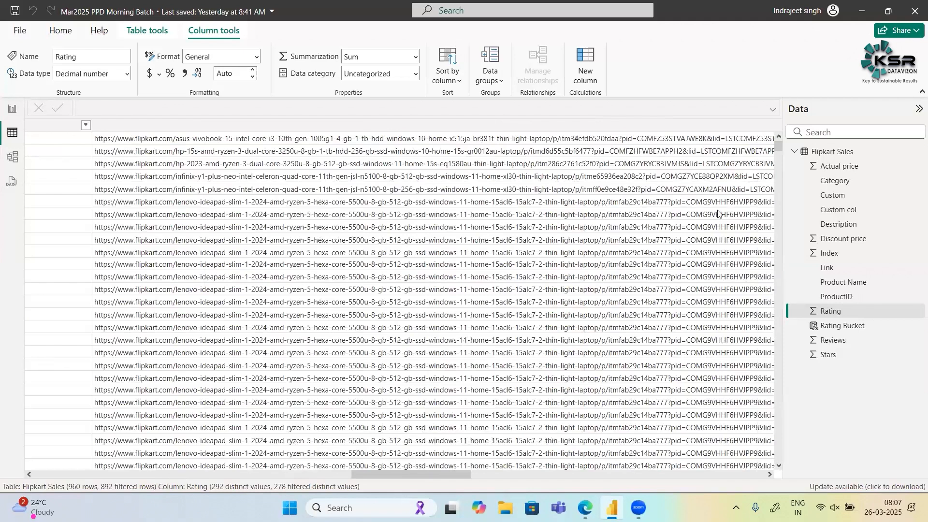
pyautogui.hscroll(10, 717, 213)
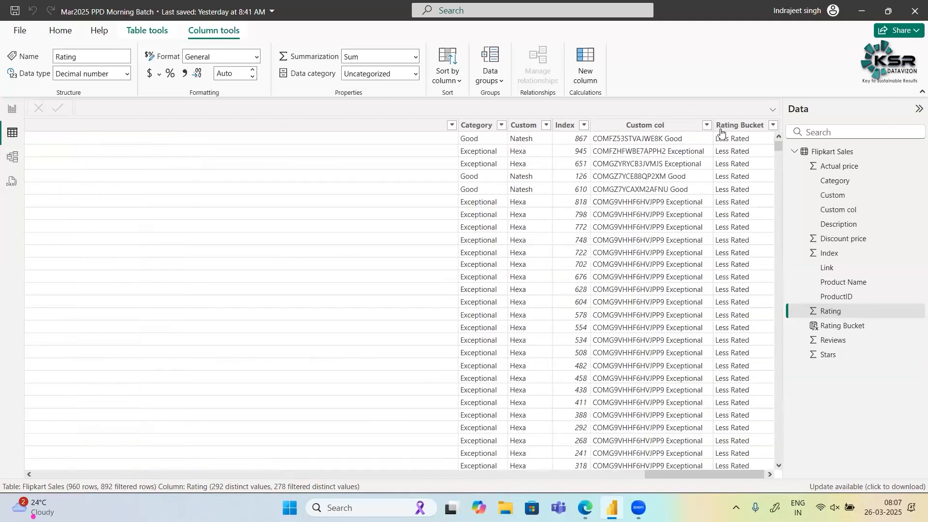
pyautogui.click(733, 124)
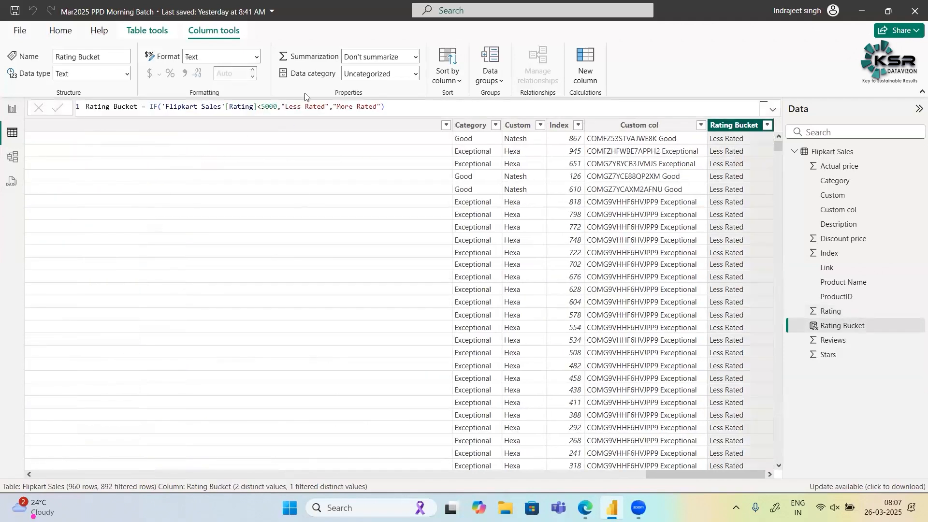
pyautogui.click(766, 126)
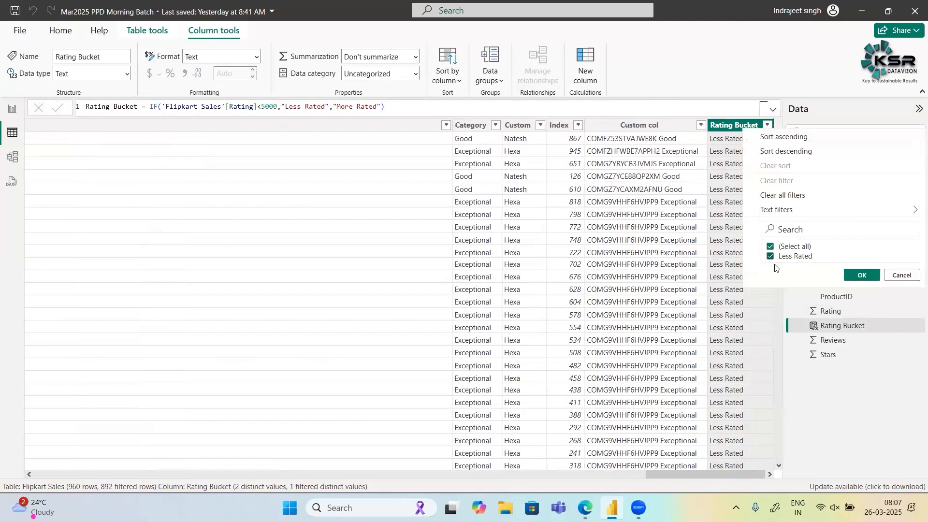
pyautogui.click(902, 275)
# - Clear all filters from the Flipkart Sales table through the Rating column
pyautogui.hscroll(-10, 159, 328)
pyautogui.hscroll(-3, 158, 329)
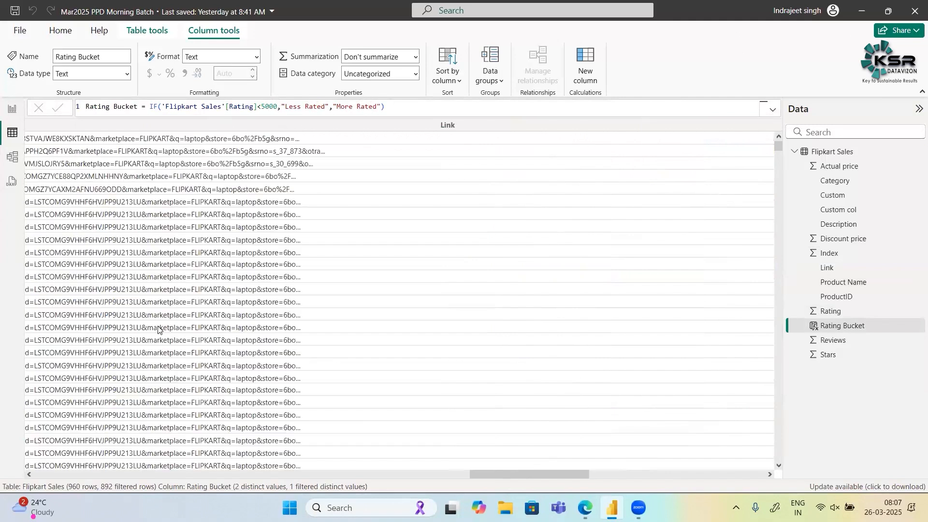
pyautogui.hscroll(-3, 536, 220)
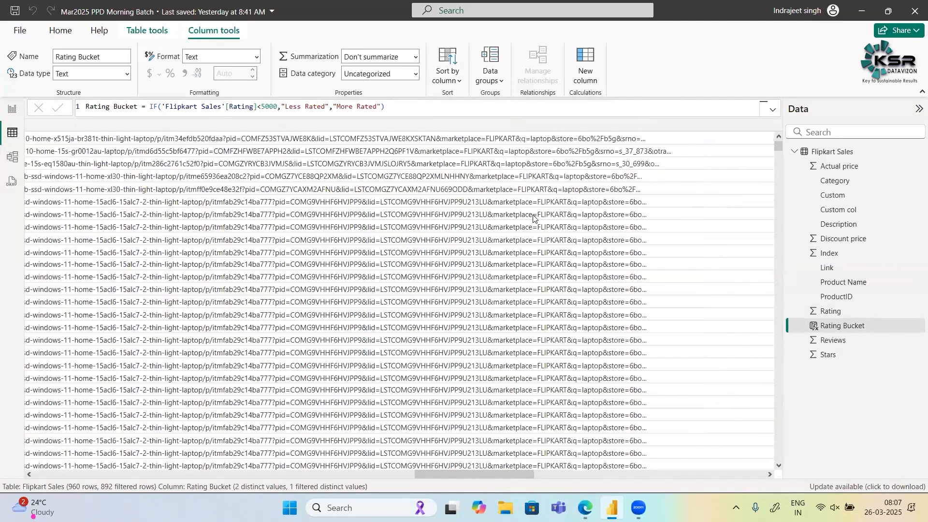
pyautogui.hscroll(-5, 534, 141)
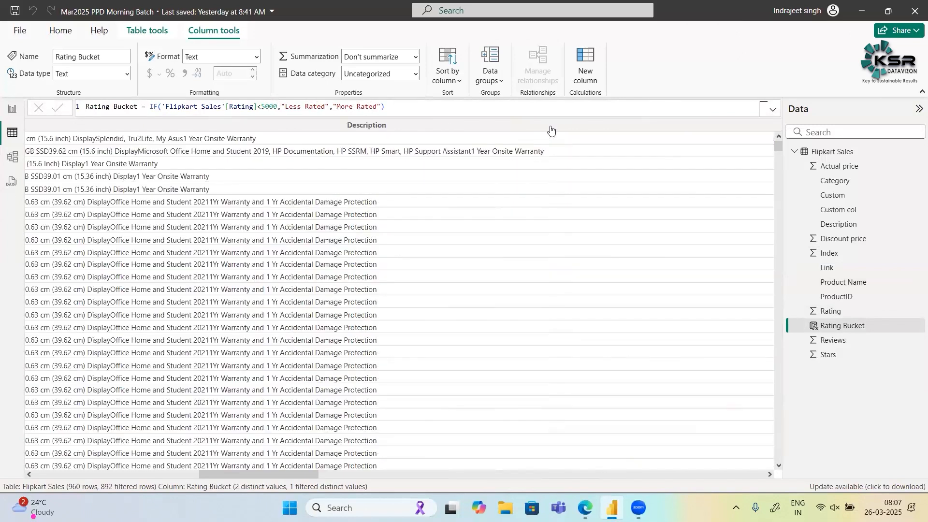
pyautogui.hscroll(-3, 551, 141)
pyautogui.hscroll(-3, 585, 203)
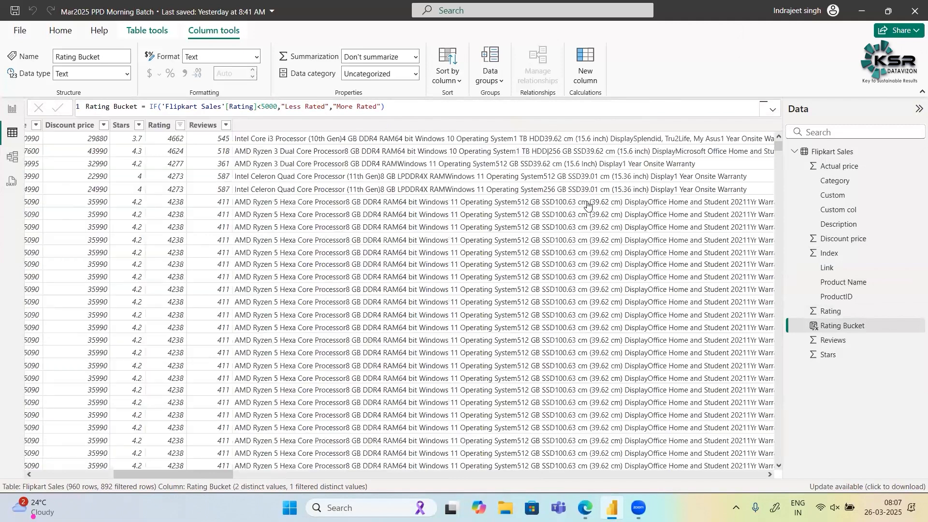
pyautogui.hscroll(-5, 587, 206)
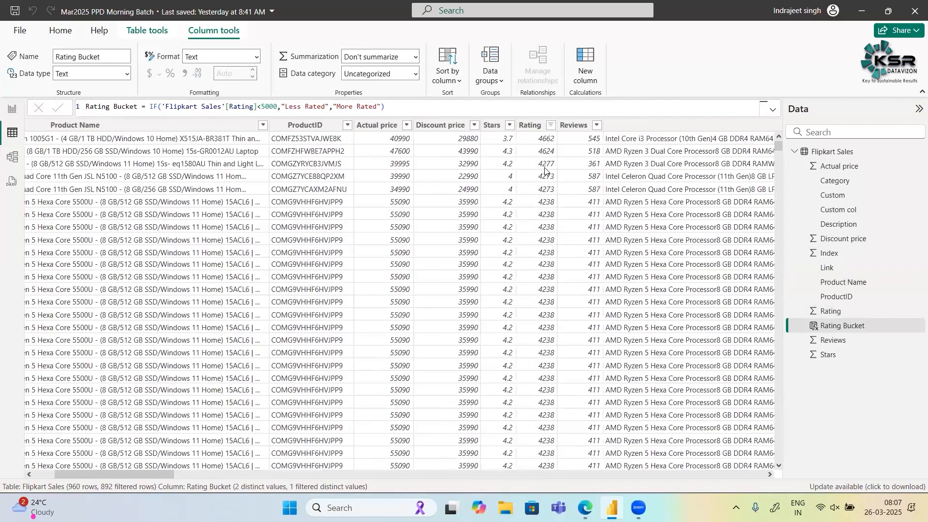
pyautogui.click(550, 124)
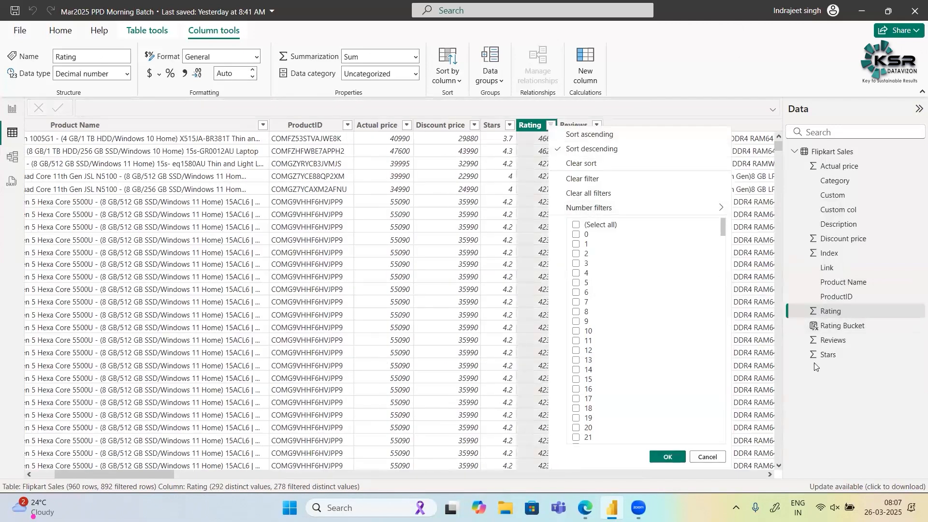
pyautogui.click(712, 460)
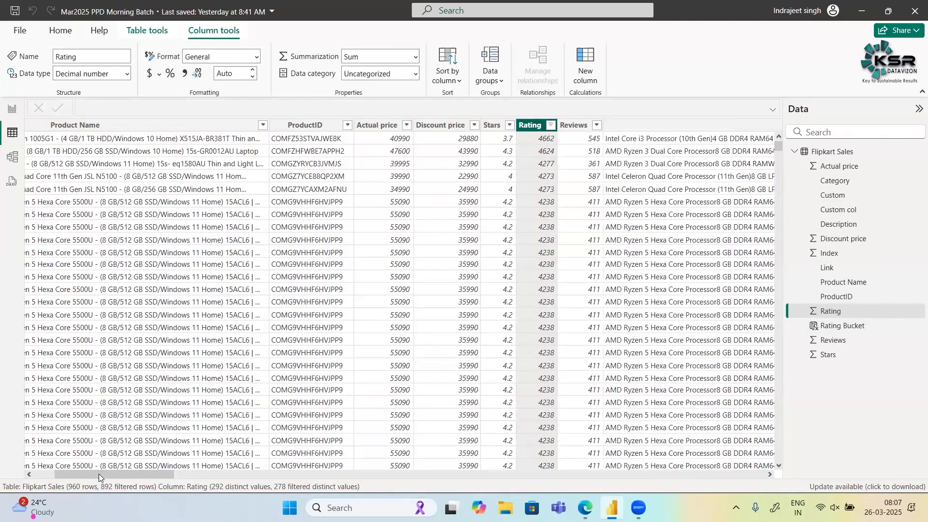
pyautogui.click(551, 125)
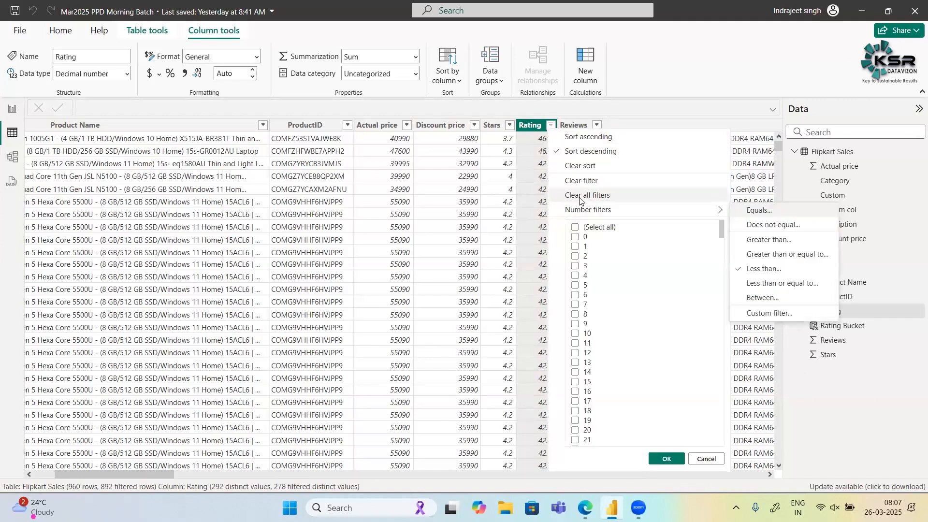
pyautogui.click(580, 196)
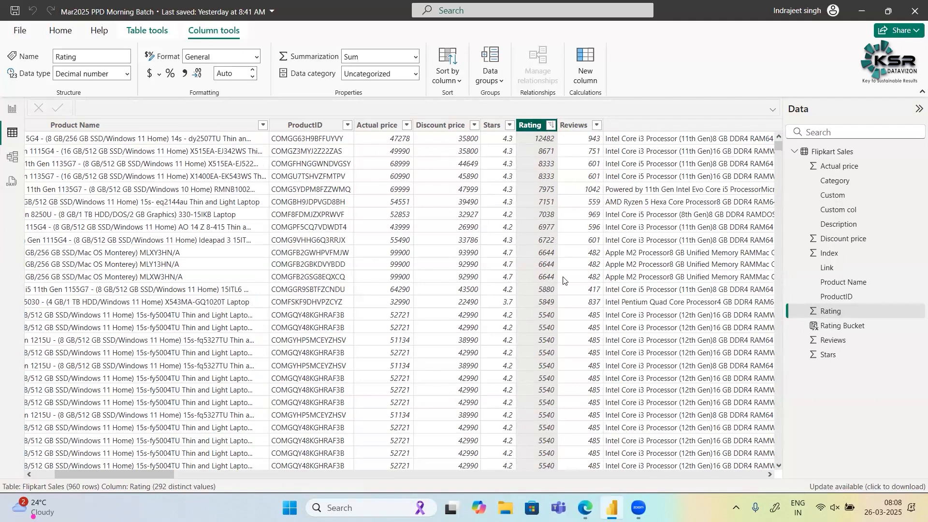
# - Set the rating threshold in the Rating Bucket formula's IF condition to 3000
pyautogui.scroll(-10, 563, 280)
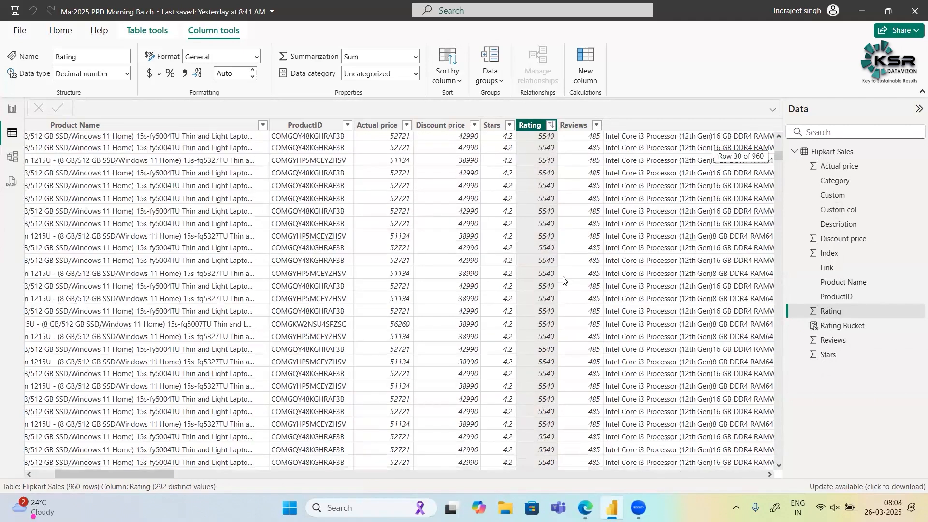
pyautogui.scroll(-11, 563, 280)
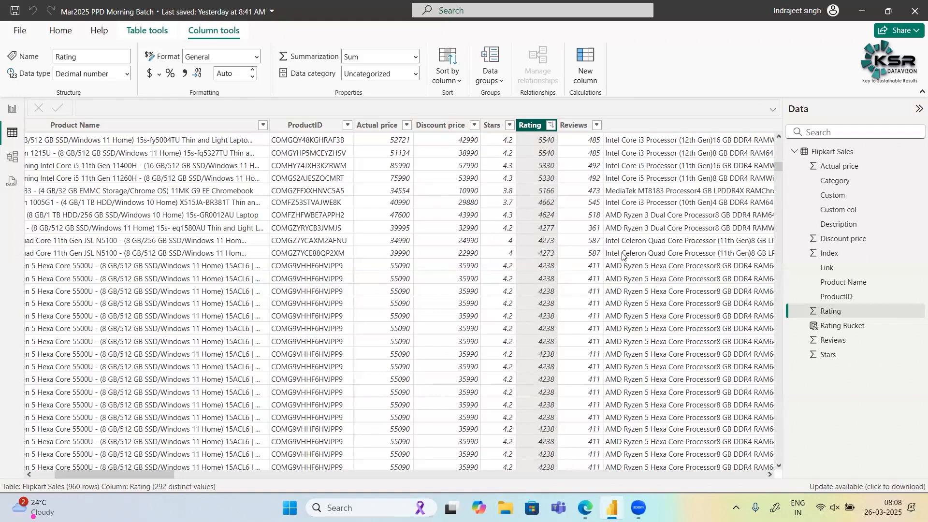
pyautogui.hscroll(10, 622, 256)
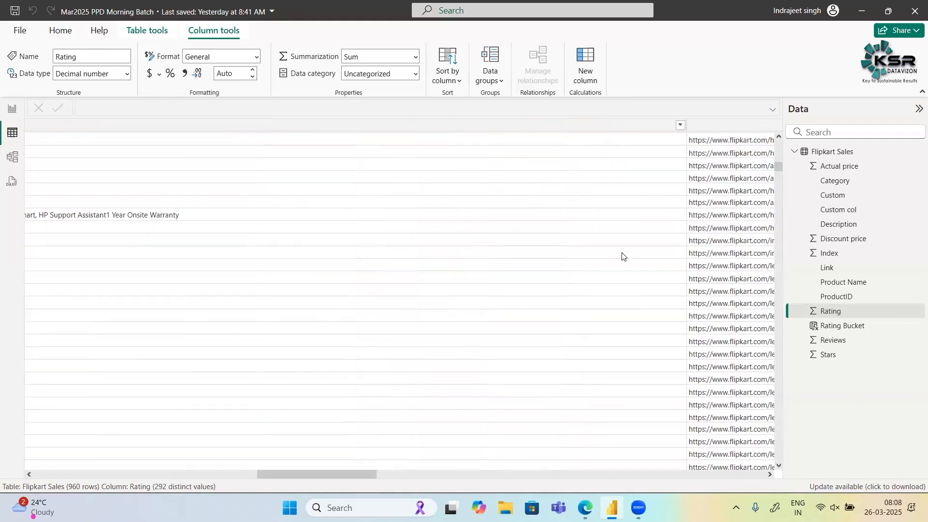
pyautogui.hscroll(10, 622, 256)
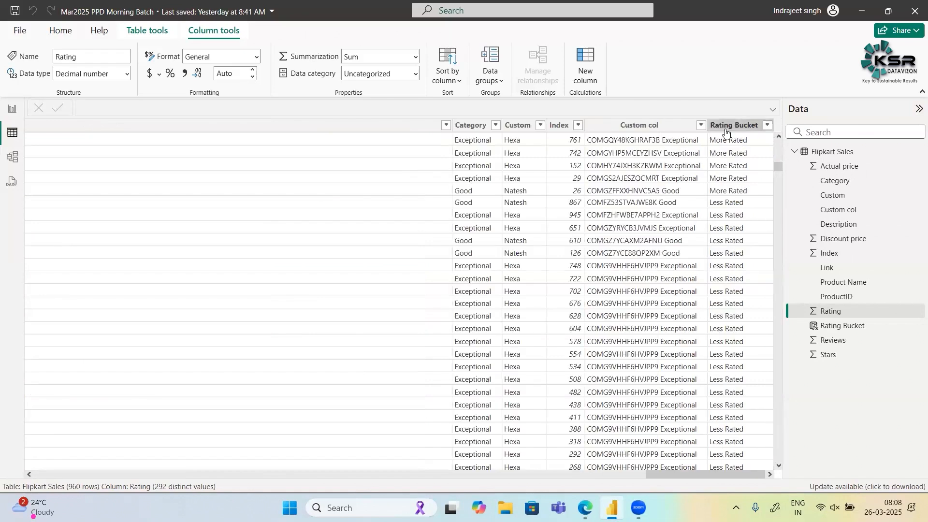
pyautogui.click(725, 129)
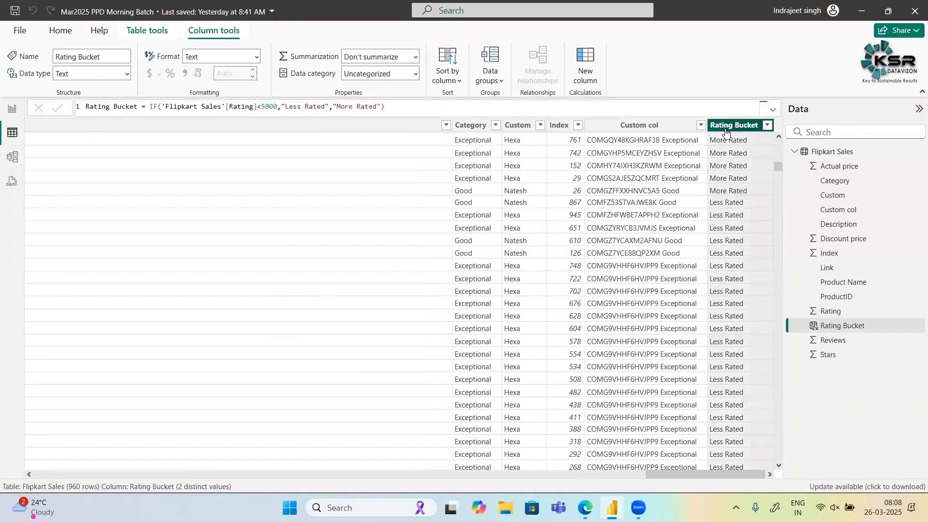
pyautogui.doubleClick(266, 107)
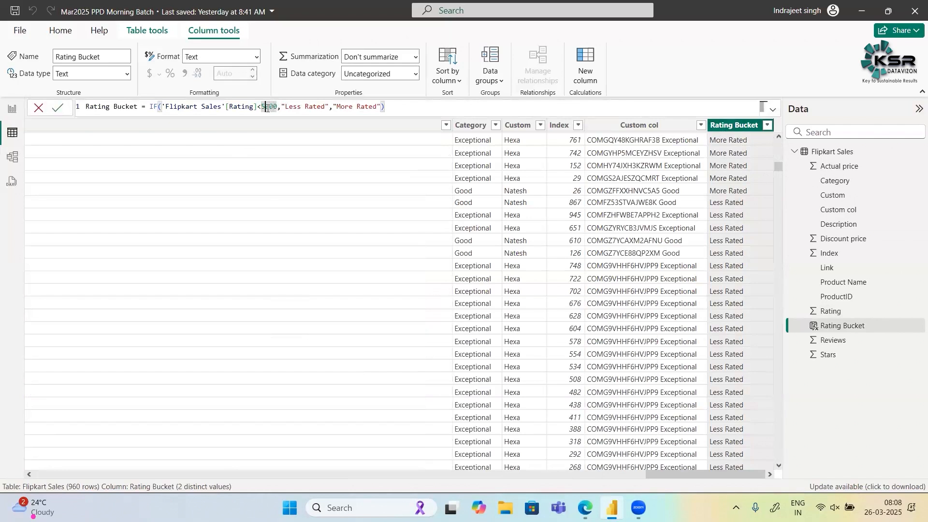
pyautogui.moveTo(266, 108); pyautogui.dragTo(273, 108)
pyautogui.write('2')
pyautogui.write('00')
pyautogui.press('BackSpace')
pyautogui.press('BackSpace')
pyautogui.press('BackSpace')
pyautogui.write('3000')
# - Replace the "More Rated" result in the Rating Bucket formula with an empty nested IF function and close its parentheses
pyautogui.doubleClick(334, 107)
pyautogui.click(332, 107)
pyautogui.moveTo(333, 106); pyautogui.dragTo(382, 107)
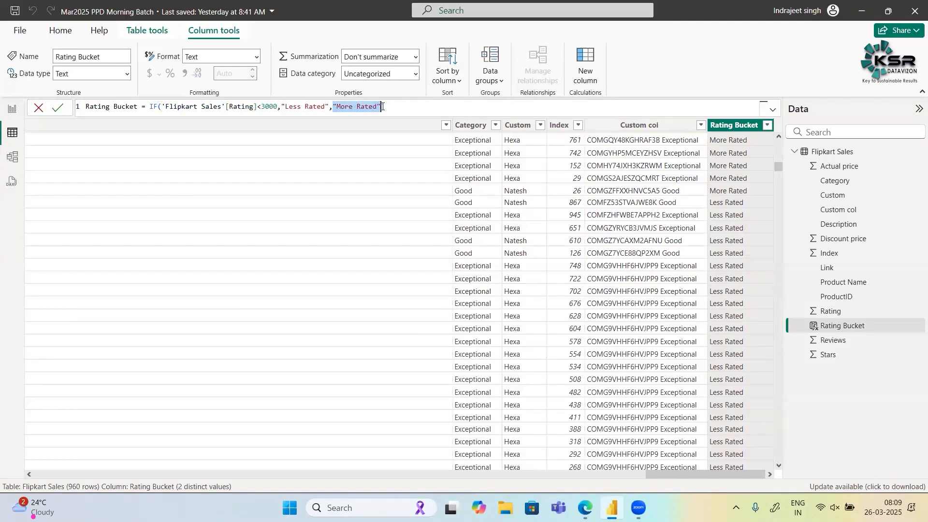
pyautogui.press('BackSpace')
pyautogui.write('i')
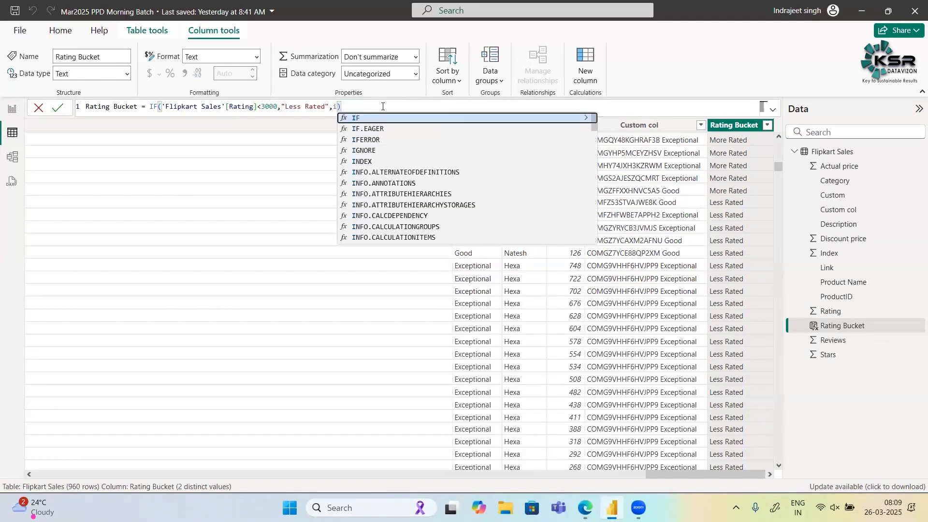
pyautogui.write('f')
pyautogui.press('Tab')
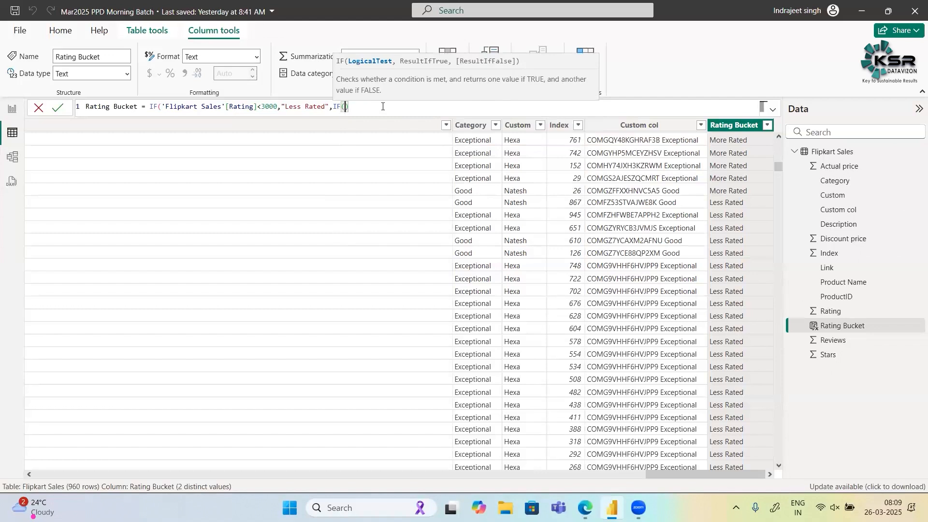
pyautogui.press('Right')
pyautogui.write(')')
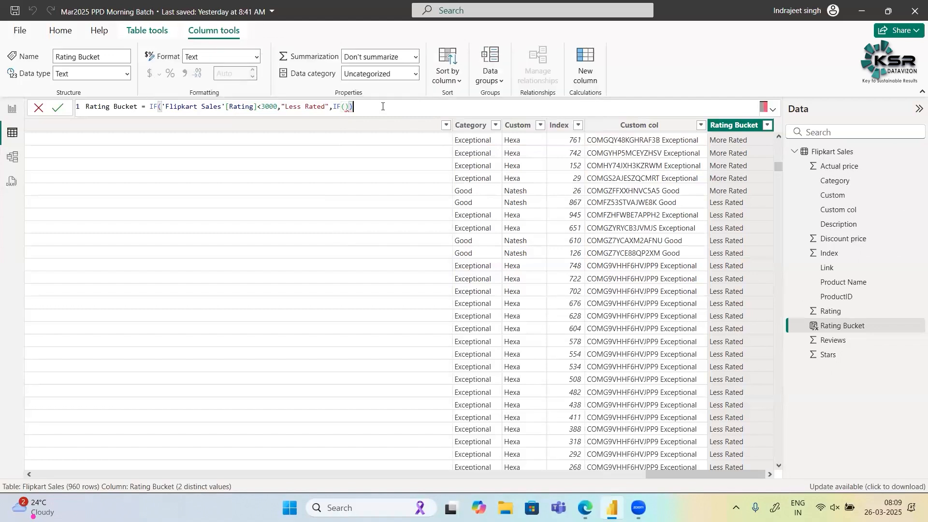
# - Enter 'Flipkart Sales'[Rating]<6000 as the nested IF function's logical test
pyautogui.press('Left')
pyautogui.press('Left')
pyautogui.write('Ra')
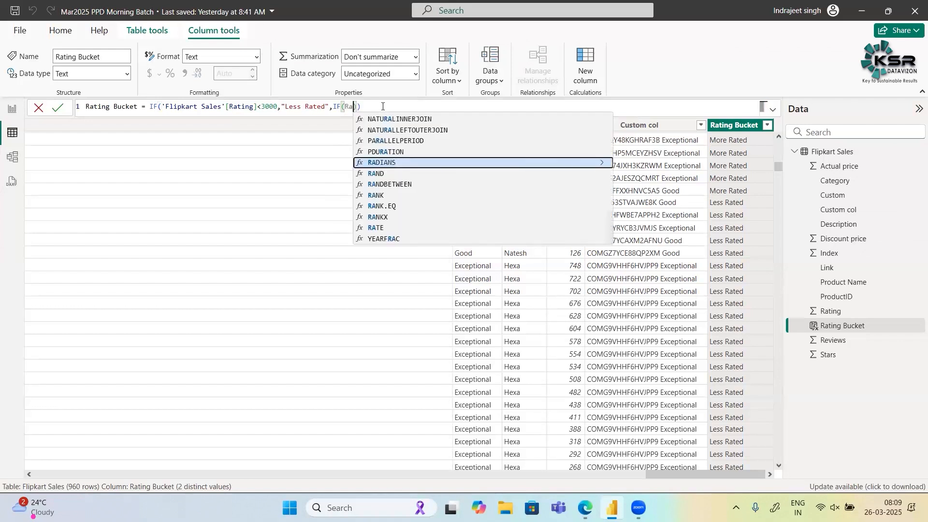
pyautogui.write('ti')
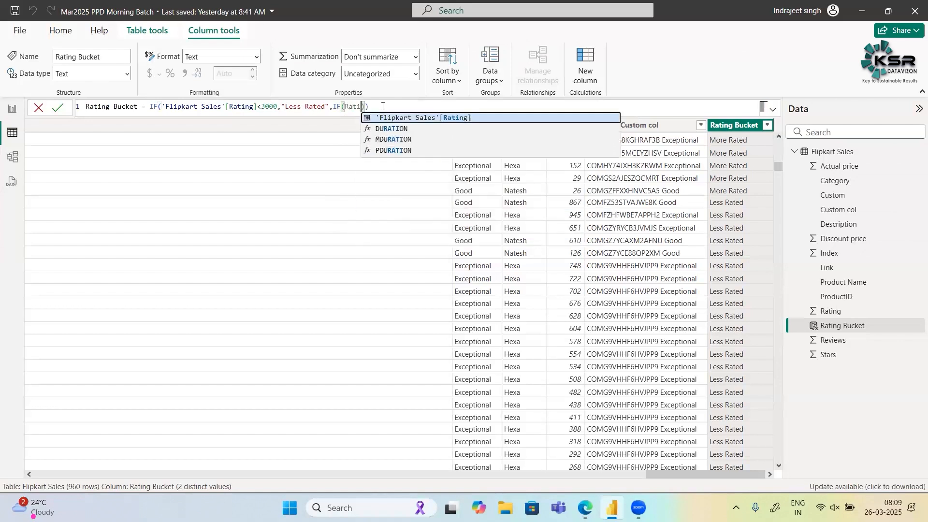
pyautogui.press('Tab')
pyautogui.write('<6000')
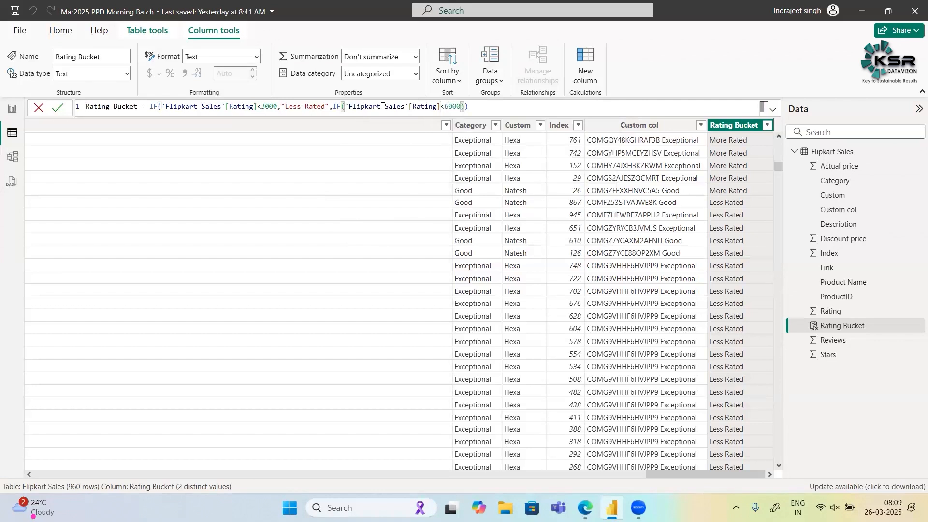
pyautogui.write(',')
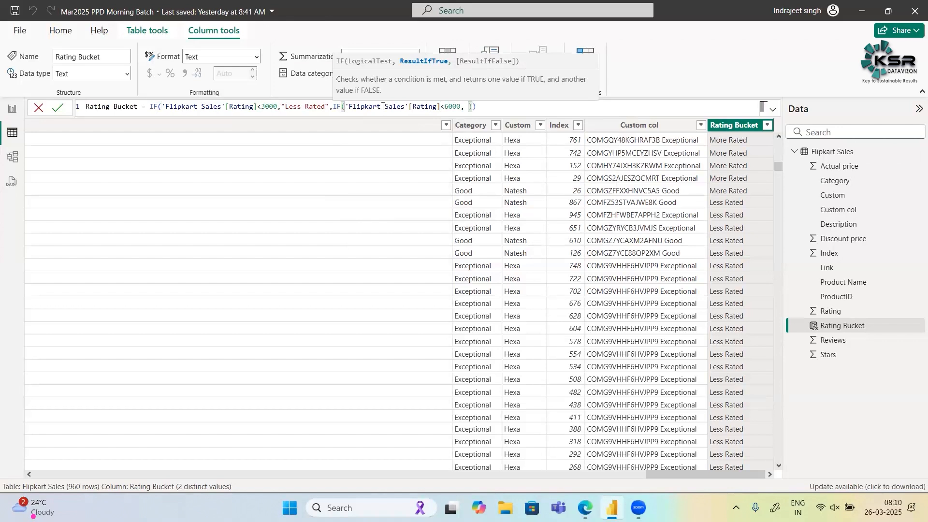
pyautogui.write(' ""Mre')
# - Make the nested IF function return "More Rated" when its condition is true
pyautogui.press('BackSpace')
pyautogui.press('BackSpace')
pyautogui.write('re T')
pyautogui.press('BackSpace')
pyautogui.write('Rated')
# - Add another empty IF function as the false result of the nested IF in the Rating Bucket formula
pyautogui.write(',')
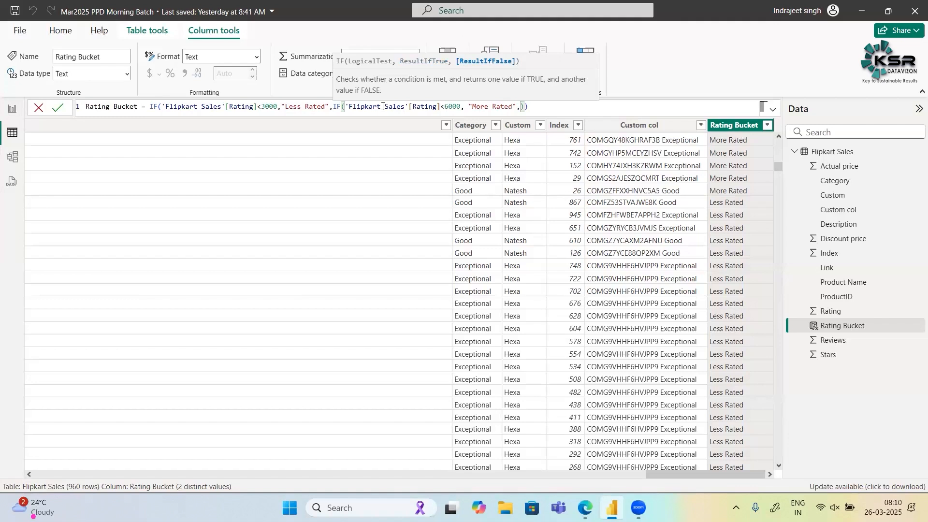
pyautogui.write('if(')
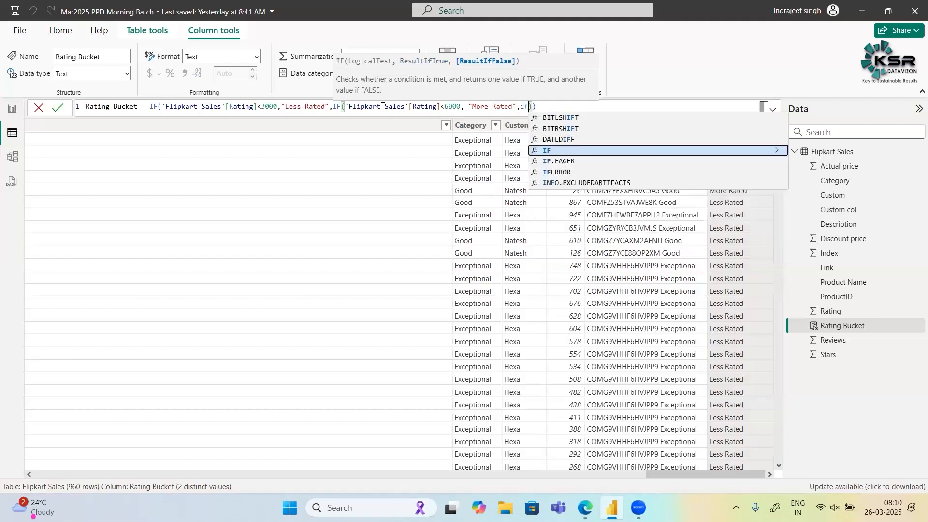
pyautogui.write(')')
pyautogui.press('Left')
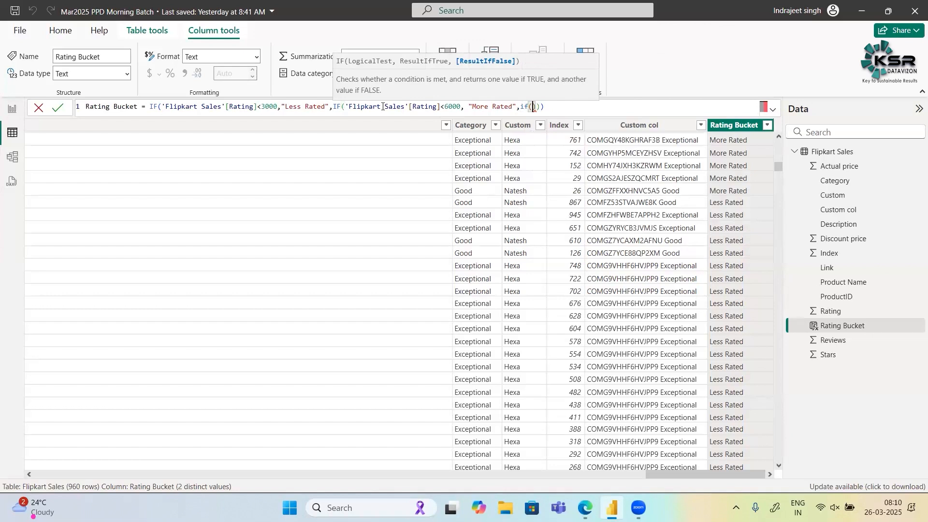
# - Enter 'Flipkart Sales'[Rating]<11000 as the innermost IF function's logical test in the Rating Bucket formula
pyautogui.write('Ra')
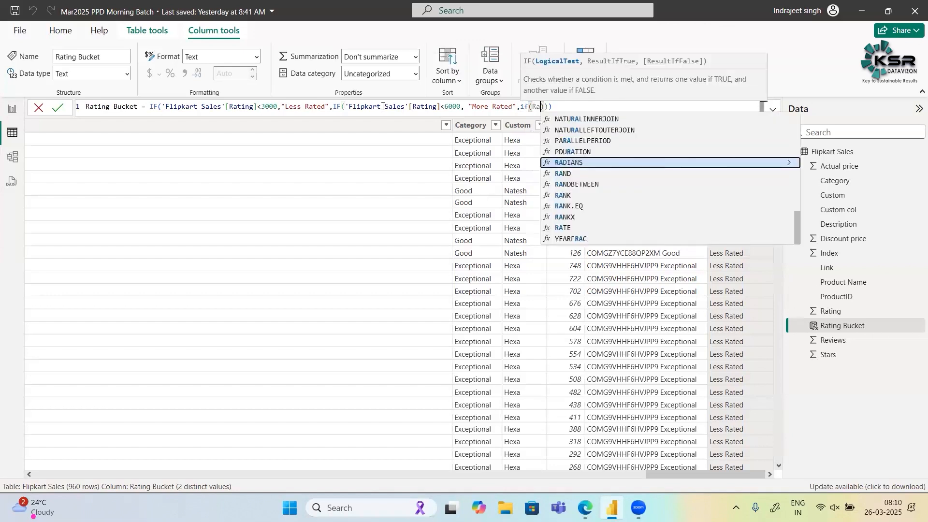
pyautogui.write('ting')
pyautogui.press('Tab')
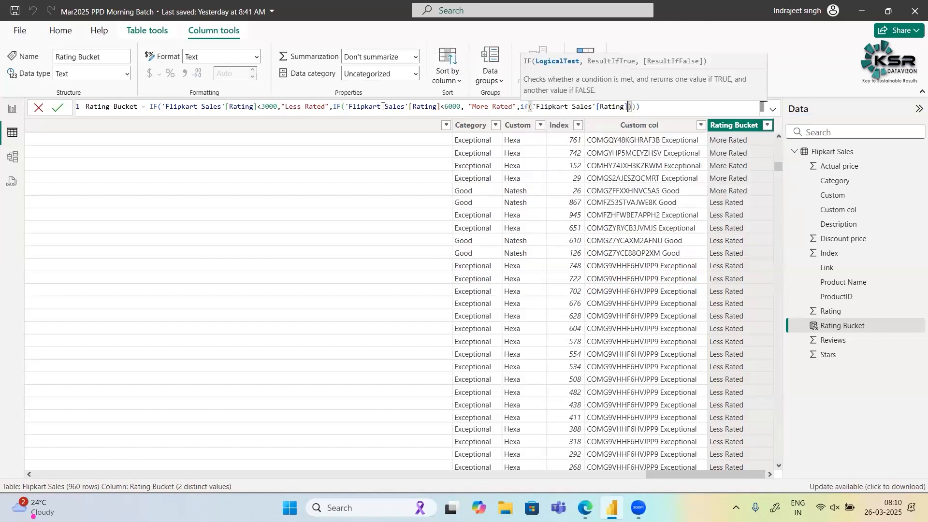
pyautogui.write('<11000,"')
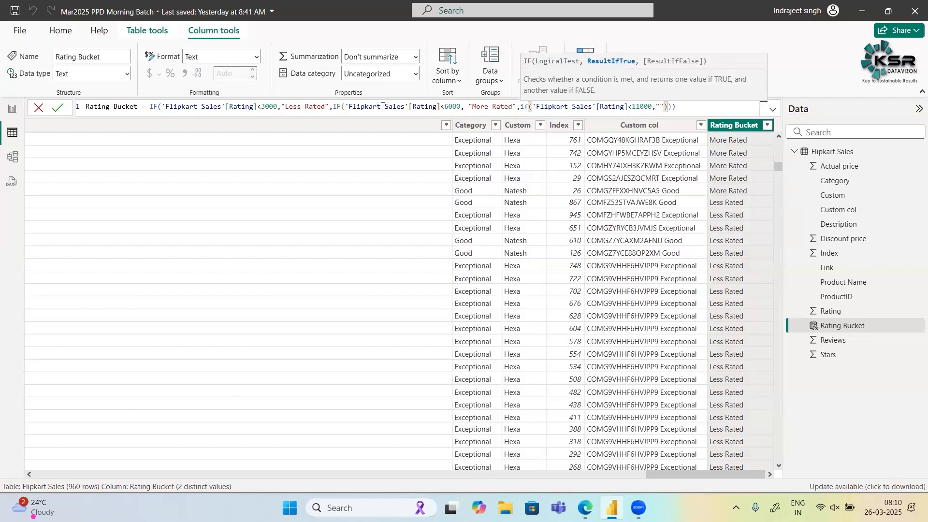
pyautogui.write('Mos')
pyautogui.write('t Rat')
pyautogui.write('ed"')
pyautogui.write(',""')
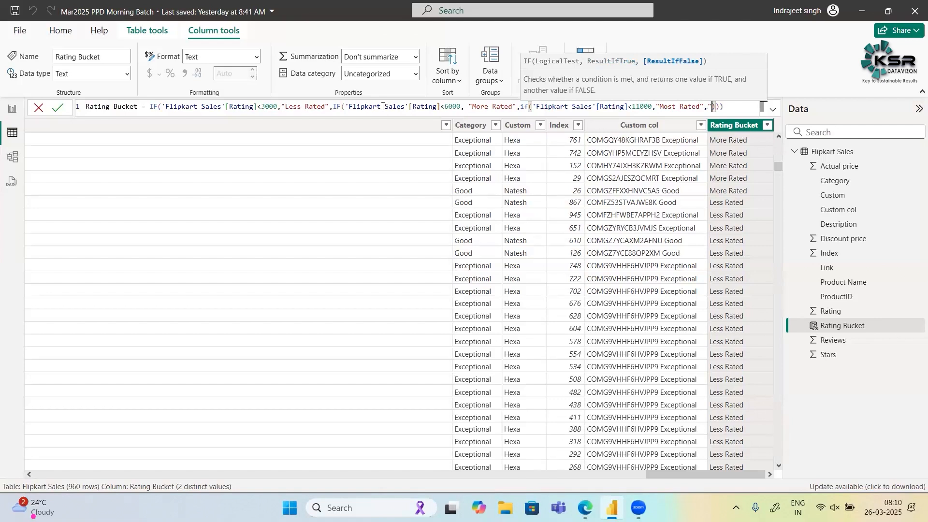
# - Make the innermost IF function return "High Rated" when its condition is false and close its parentheses
pyautogui.press('Left')
pyautogui.write('High Rated')
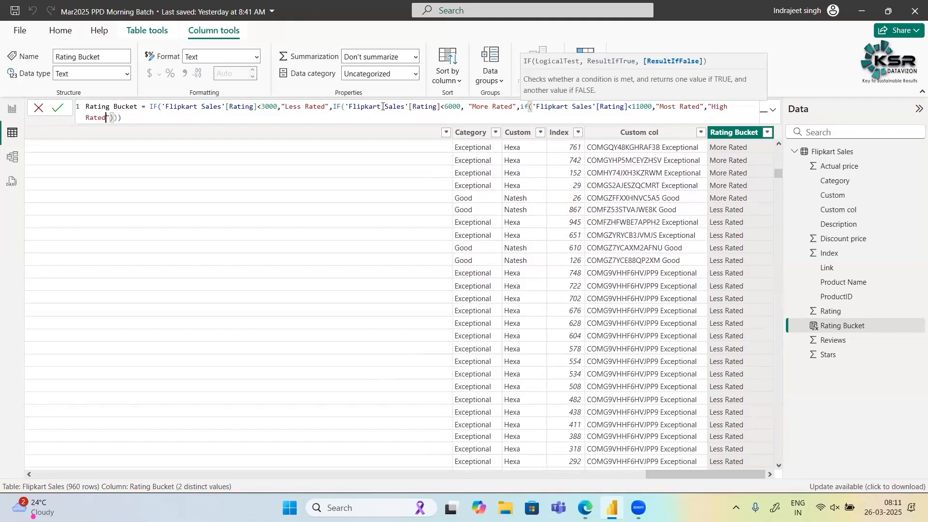
pyautogui.press('Right')
pyautogui.write(')')
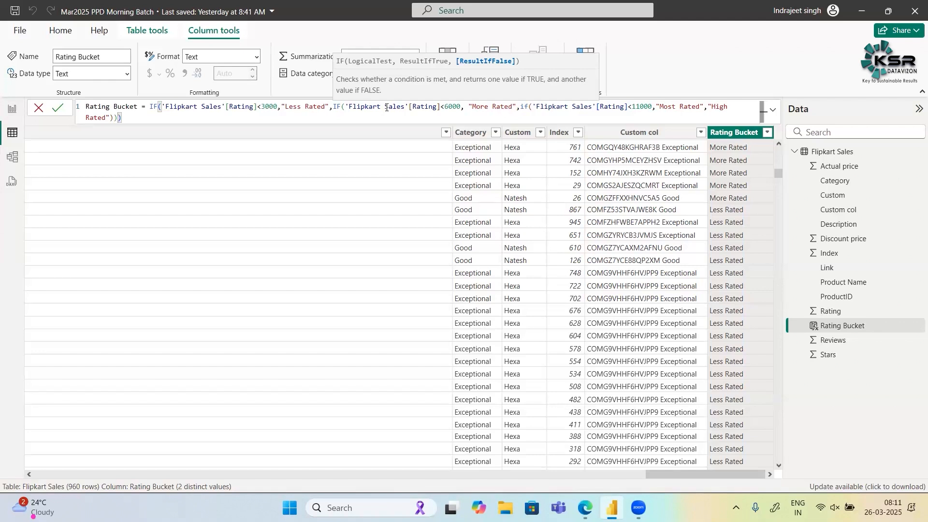
# - Examine the condition, true result and false branch of each nested IF in the Rating Bucket formula, from the outermost to the innermost
pyautogui.moveTo(164, 106); pyautogui.dragTo(278, 111)
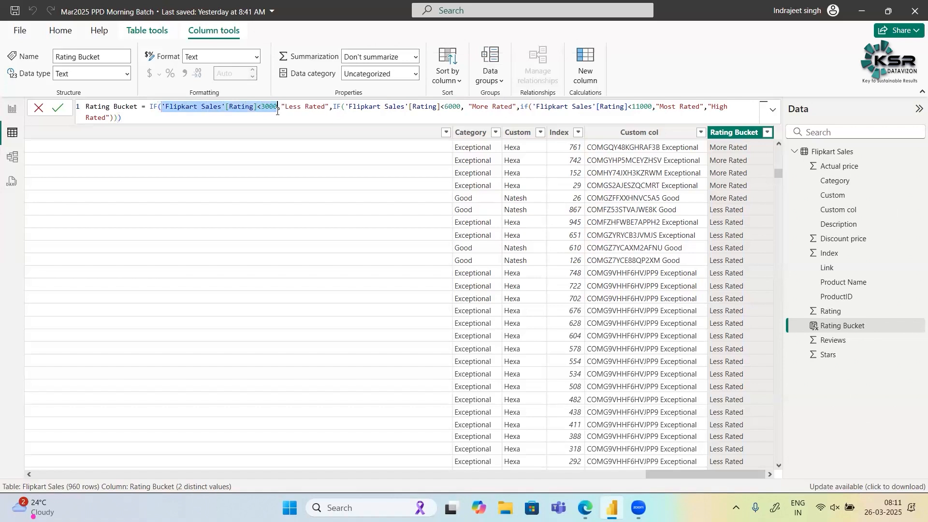
pyautogui.doubleClick(313, 106)
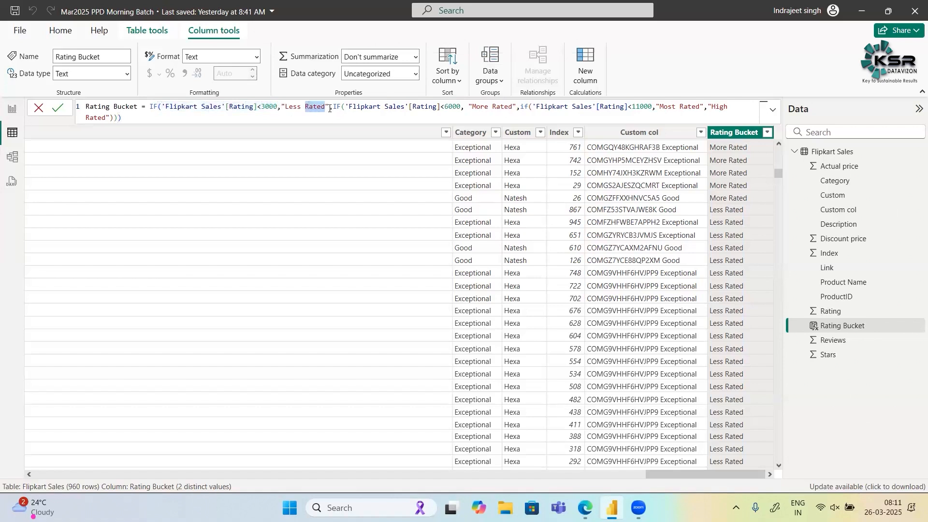
pyautogui.click(332, 106)
pyautogui.hotkey('shift', 'Home')
pyautogui.moveTo(332, 106); pyautogui.dragTo(493, 106)
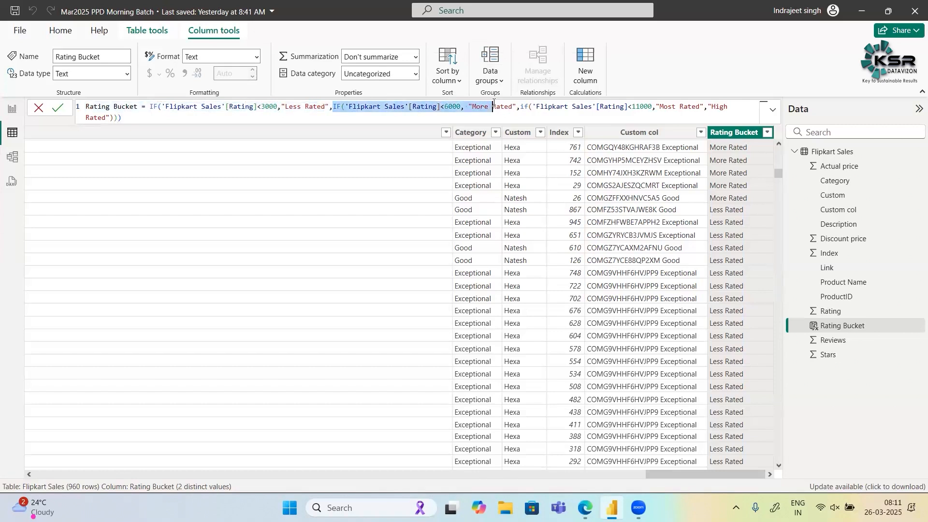
pyautogui.click(332, 107)
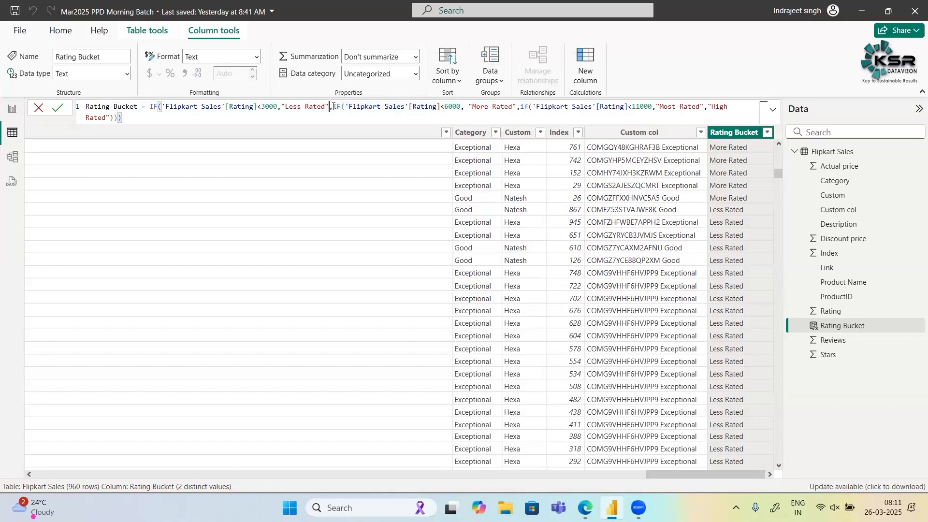
pyautogui.moveTo(333, 107); pyautogui.dragTo(117, 117)
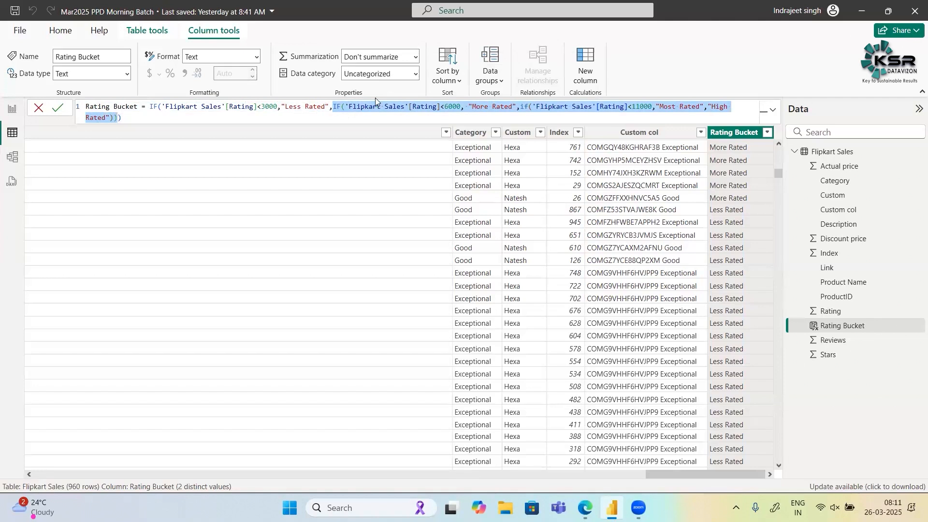
pyautogui.click(368, 109)
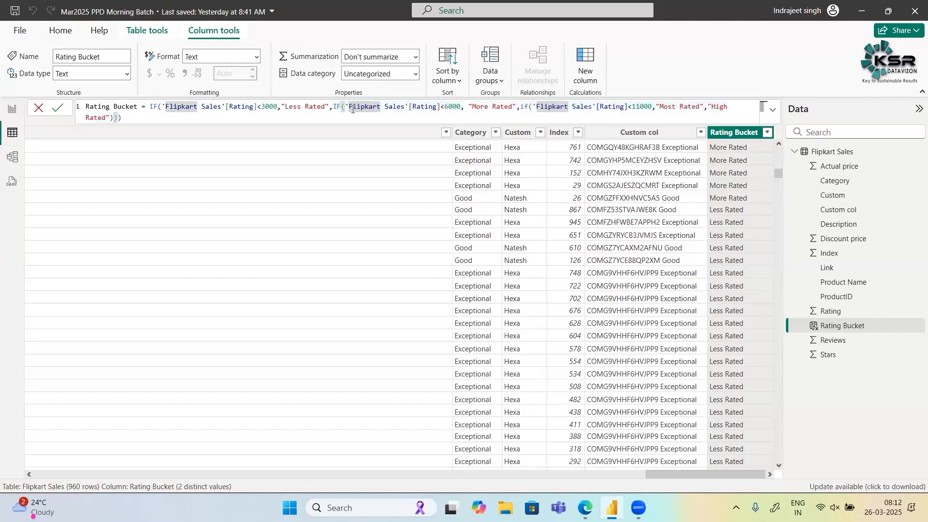
pyautogui.moveTo(349, 107); pyautogui.dragTo(463, 107)
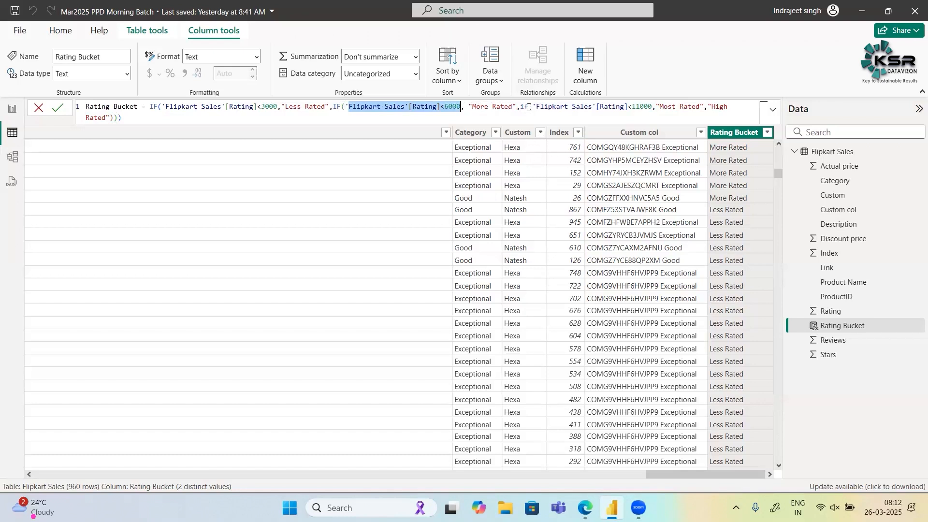
pyautogui.moveTo(519, 107); pyautogui.dragTo(58, 108)
pyautogui.moveTo(120, 118); pyautogui.dragTo(521, 110)
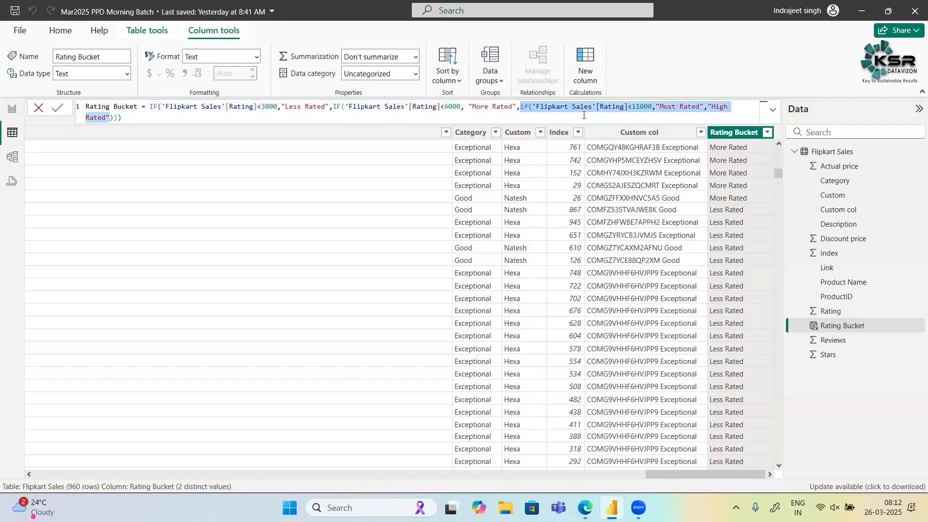
pyautogui.click(656, 107)
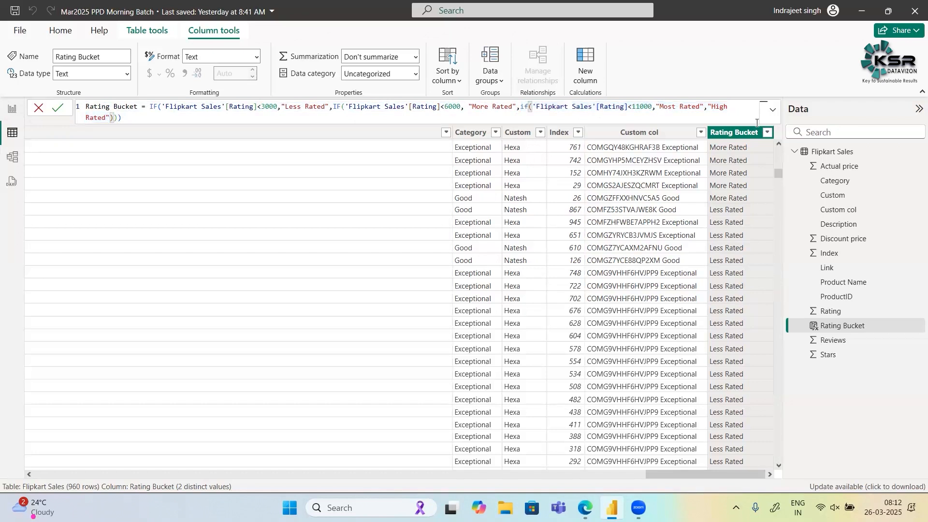
pyautogui.moveTo(708, 108); pyautogui.dragTo(110, 115)
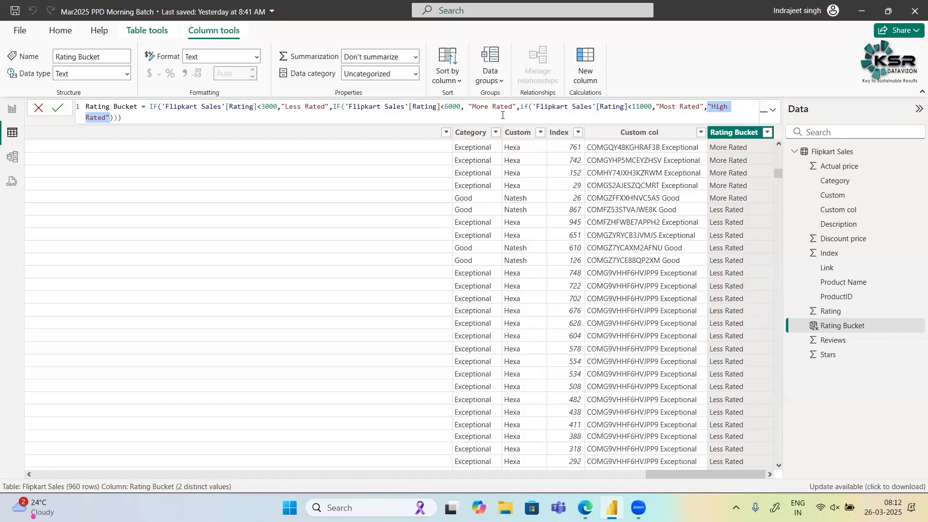
pyautogui.moveTo(521, 106); pyautogui.dragTo(113, 119)
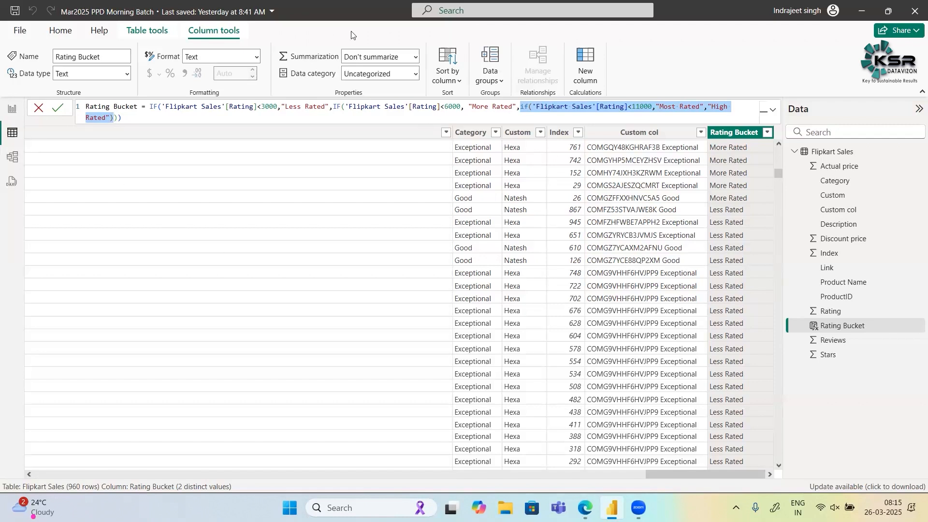
# - Review how the first IF's "Less Rated" result and its nested false branch lead to the second IF's "More Rated" result
pyautogui.click(146, 116)
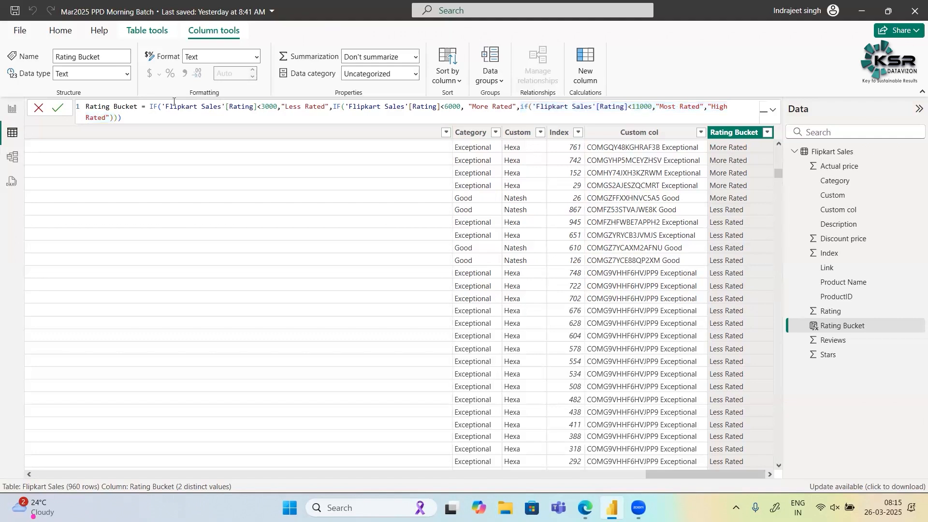
pyautogui.moveTo(161, 106); pyautogui.dragTo(330, 107)
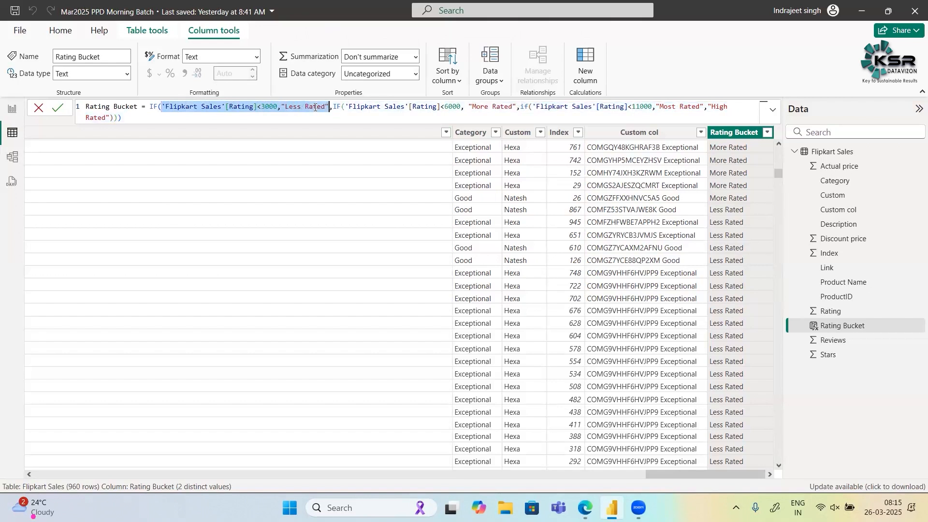
pyautogui.click(213, 115)
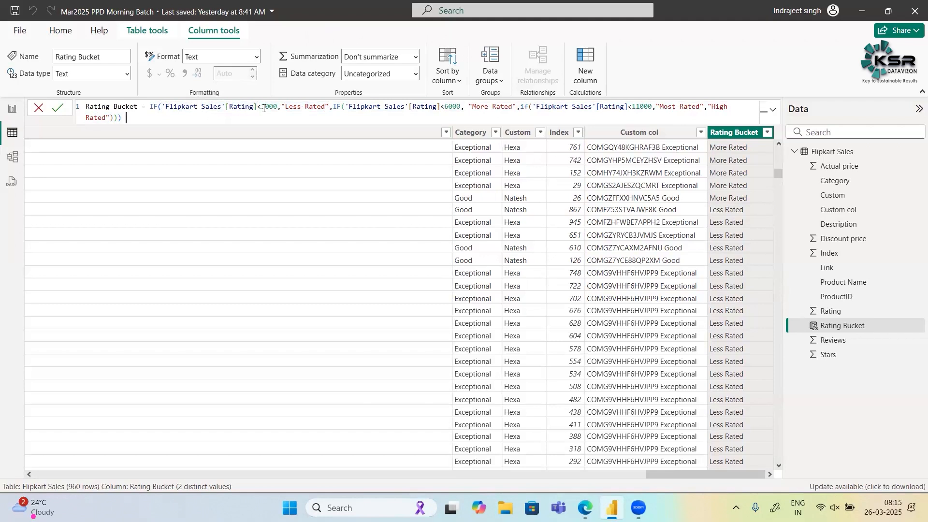
pyautogui.moveTo(280, 105); pyautogui.dragTo(329, 104)
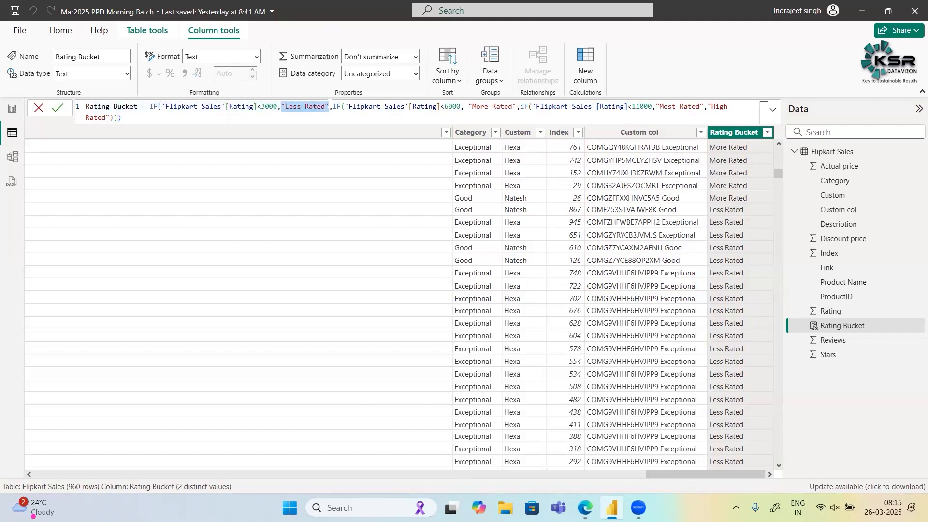
pyautogui.click(333, 106)
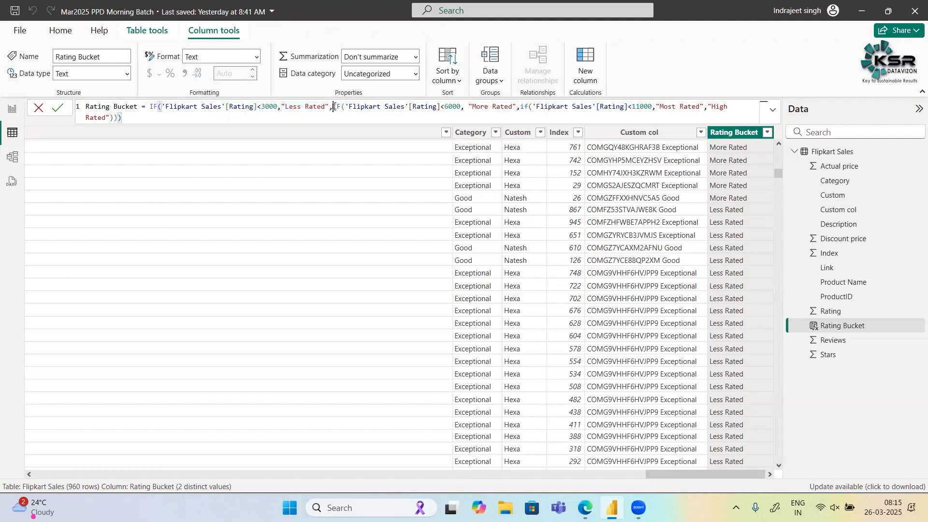
pyautogui.hotkey('ctrl', 'shift', 'End')
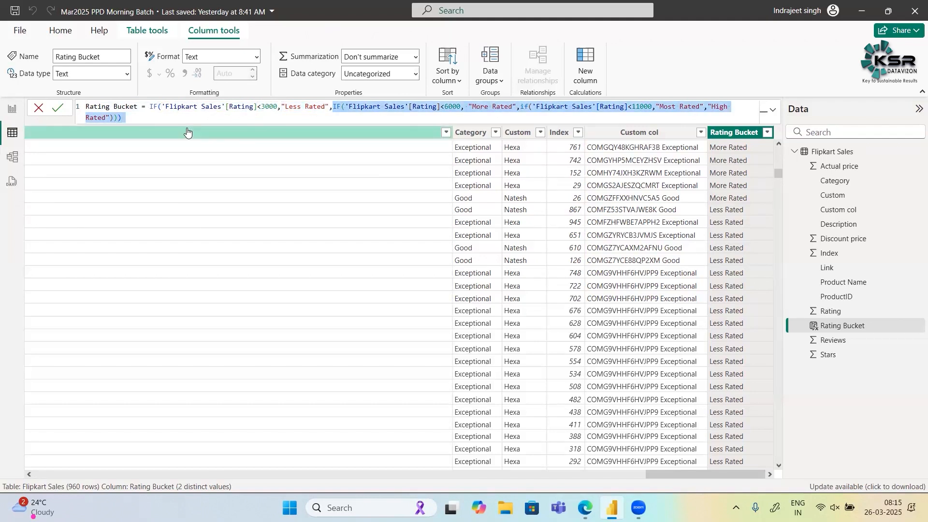
pyautogui.click(293, 106)
pyautogui.doubleClick(293, 107)
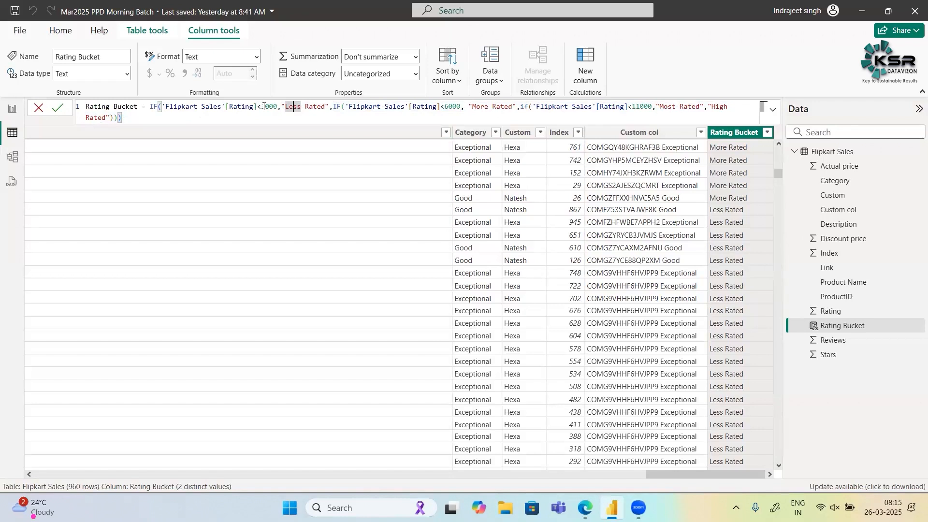
pyautogui.doubleClick(335, 107)
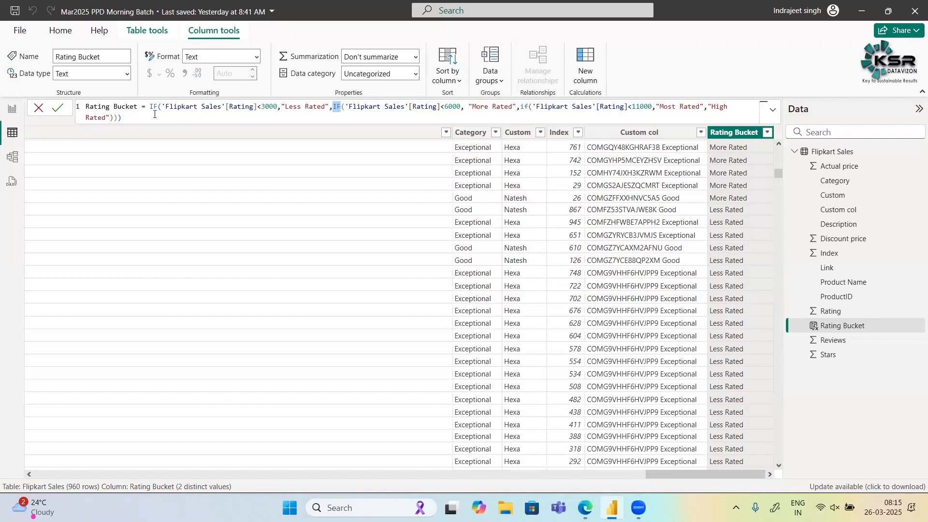
pyautogui.click(375, 107)
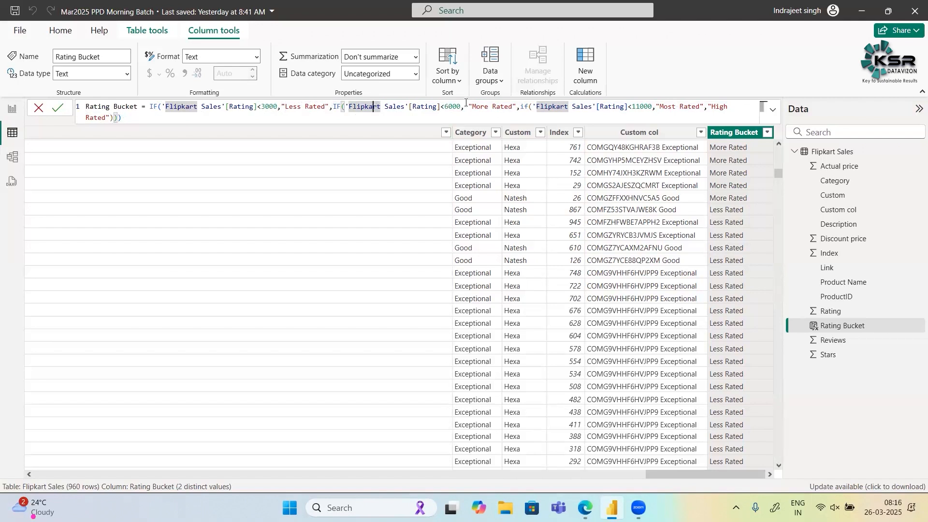
pyautogui.moveTo(468, 107); pyautogui.dragTo(516, 107)
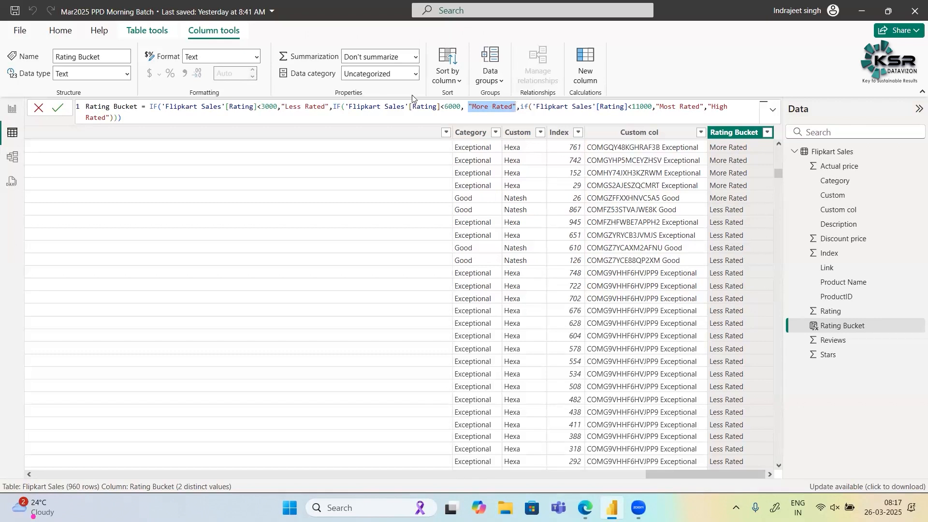
# - Commit the nested IF formula to the Rating Bucket calculated column
pyautogui.click(58, 108)
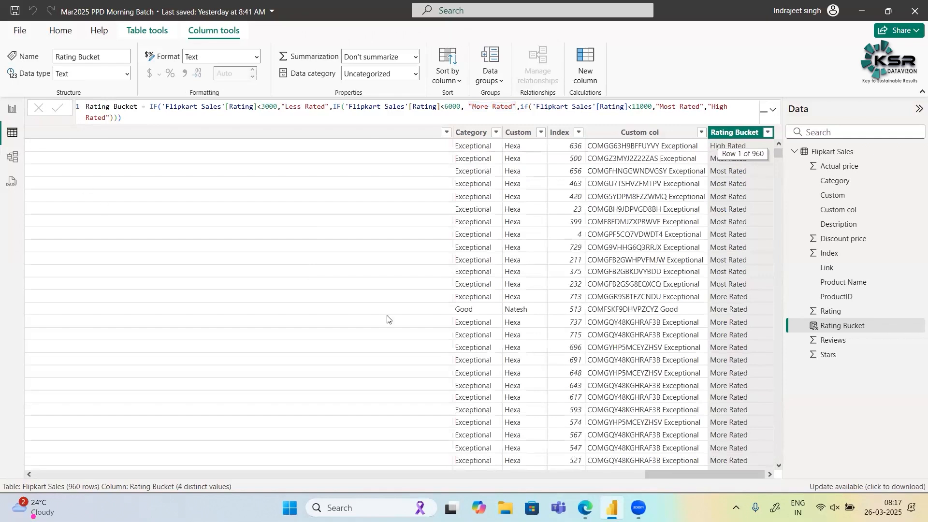
# - Filter the Rating column to show only rows where the rating is less than 3000
pyautogui.hscroll(-10, 454, 187)
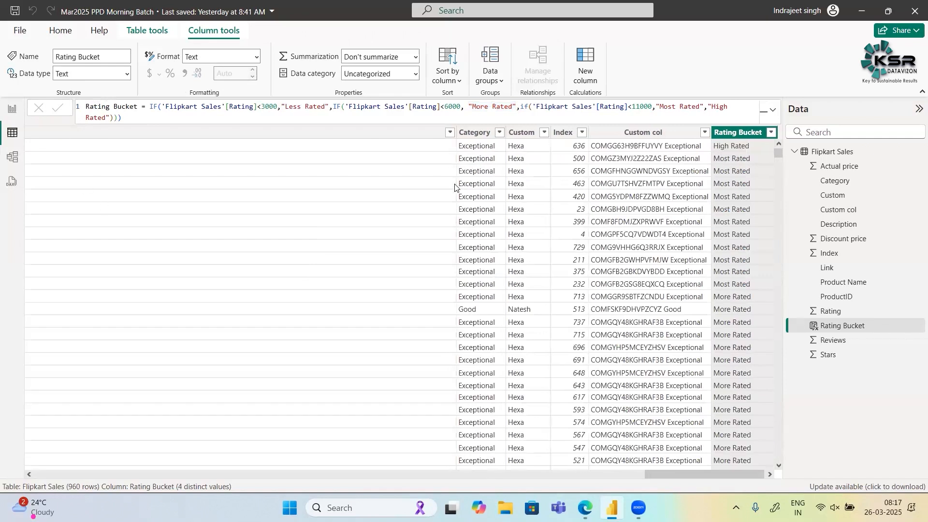
pyautogui.hscroll(-10, 454, 187)
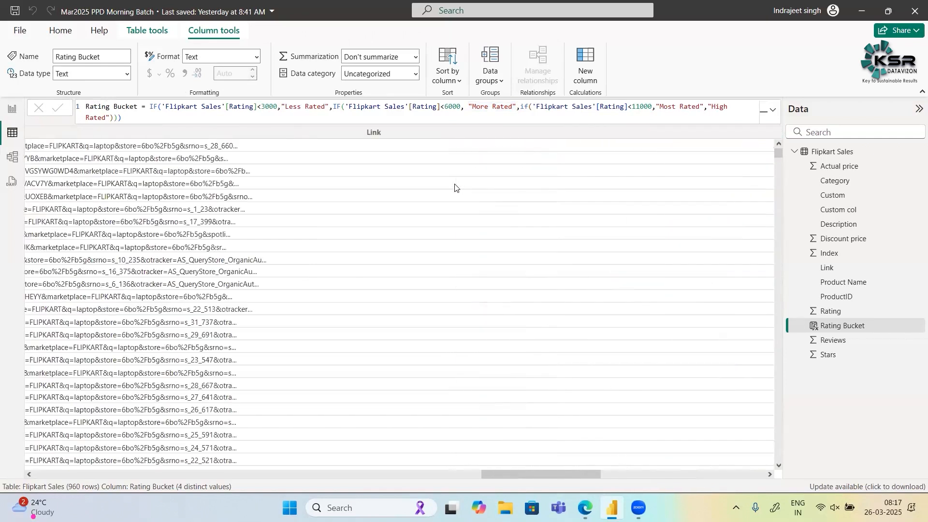
pyautogui.hscroll(-15, 454, 186)
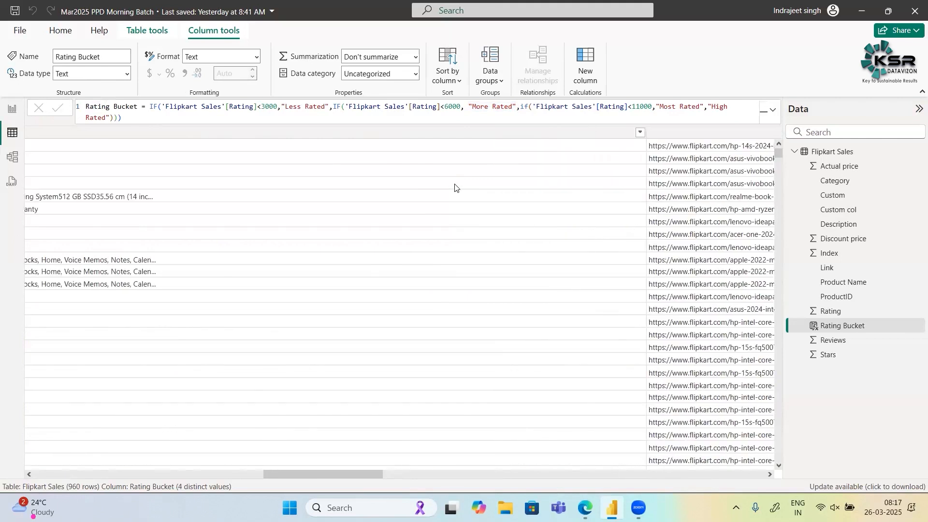
pyautogui.hscroll(-10, 679, 136)
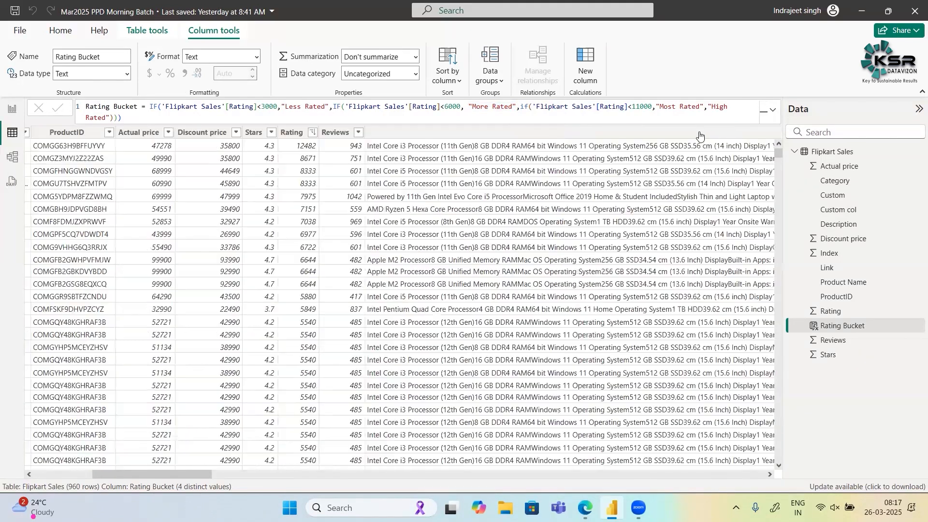
pyautogui.hscroll(-5, 679, 136)
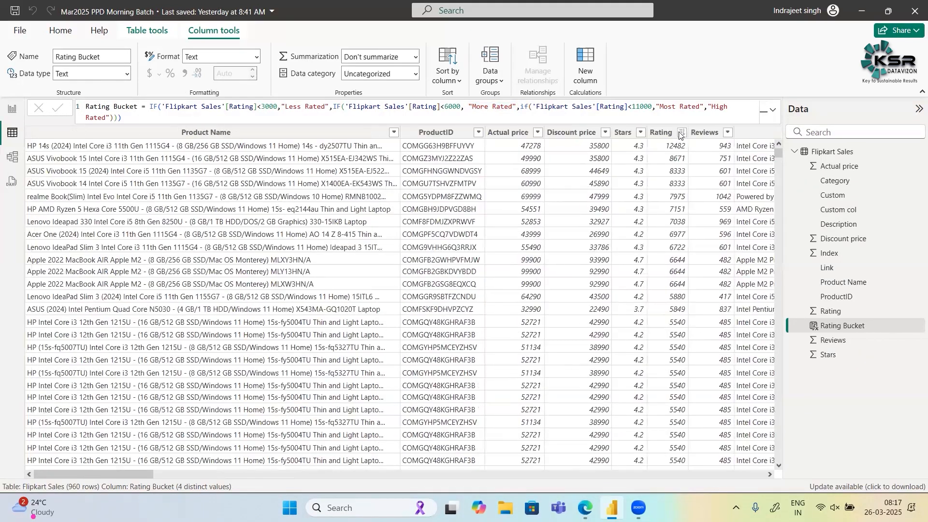
pyautogui.click(681, 132)
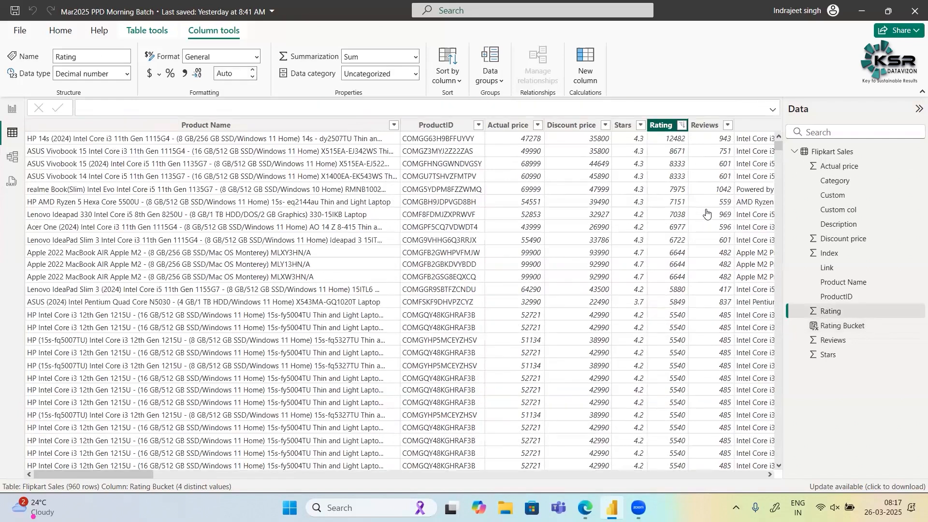
pyautogui.moveTo(719, 210)
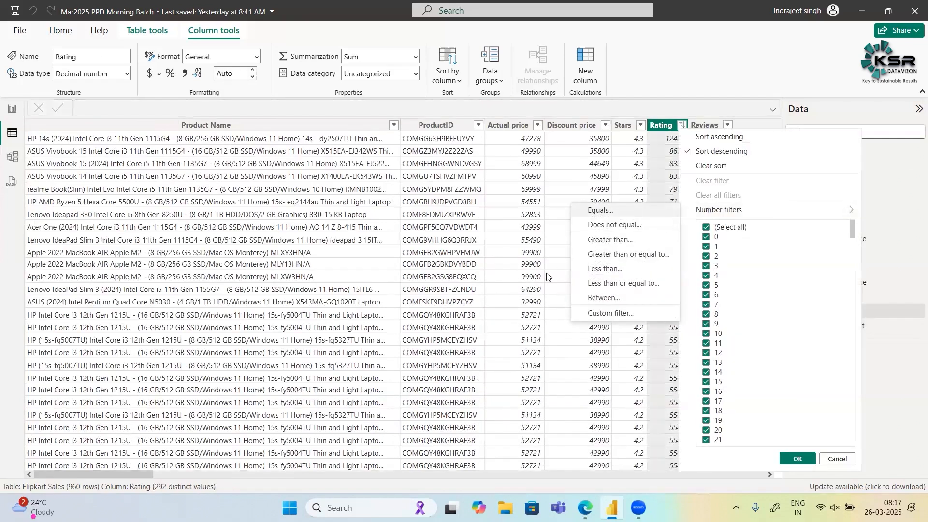
pyautogui.click(598, 270)
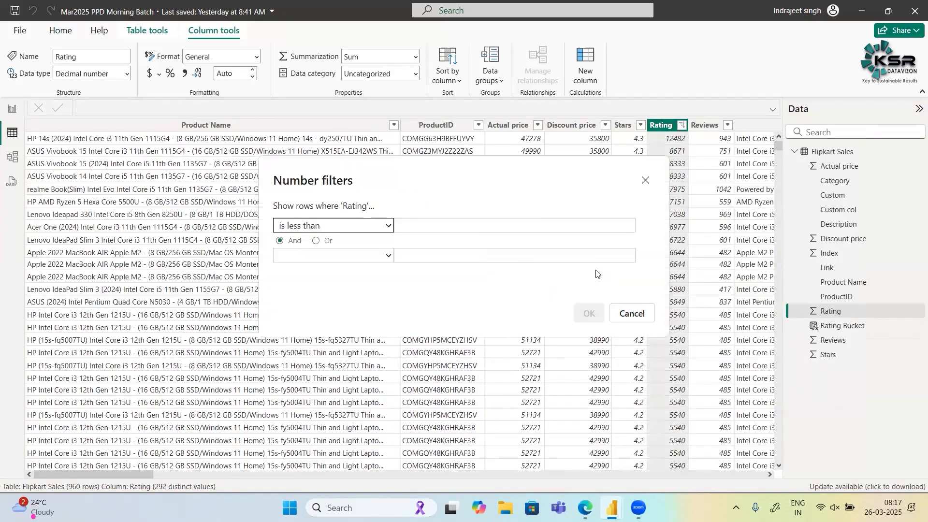
pyautogui.click(493, 220)
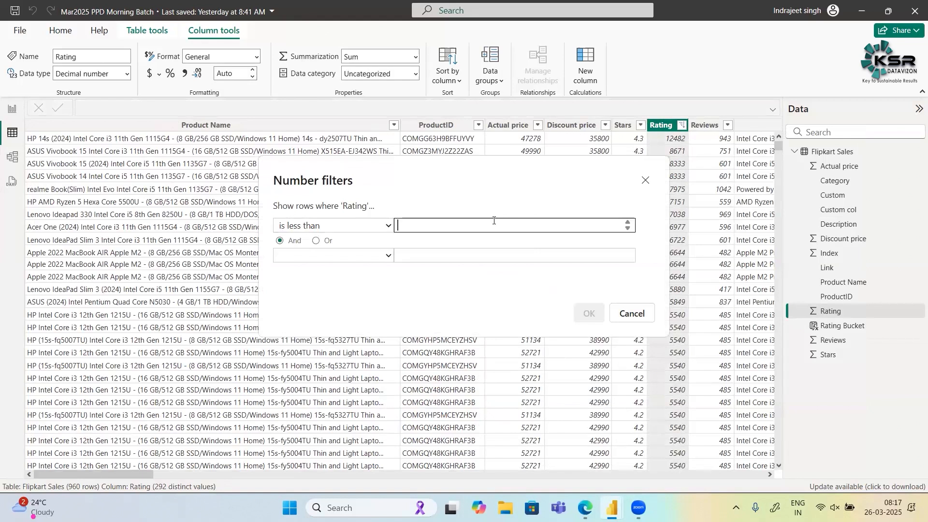
pyautogui.write('3000')
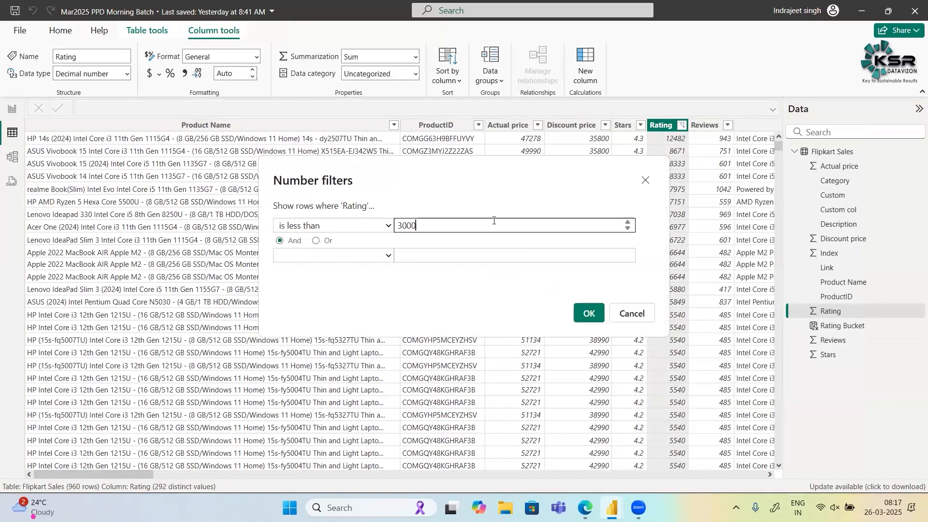
pyautogui.click(588, 312)
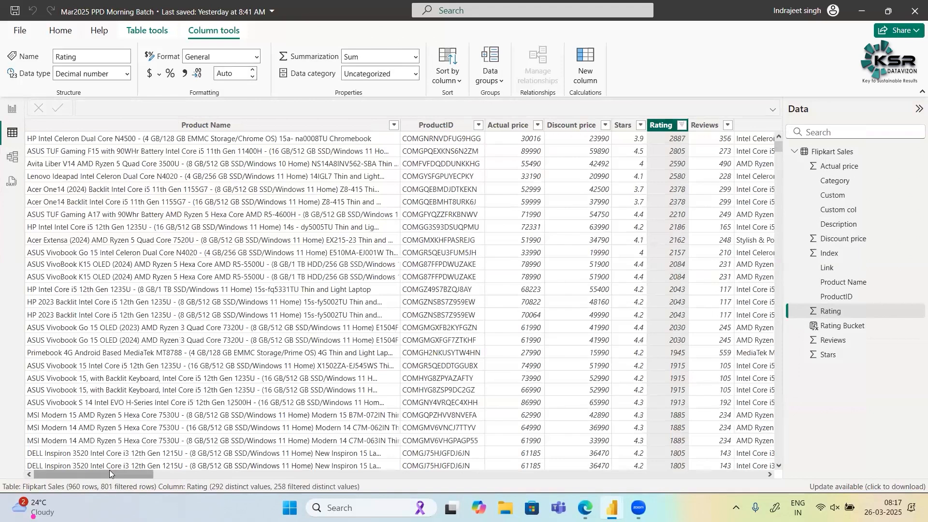
# - Check which Rating Bucket values occur in the filtered rows
pyautogui.moveTo(94, 475); pyautogui.dragTo(870, 479)
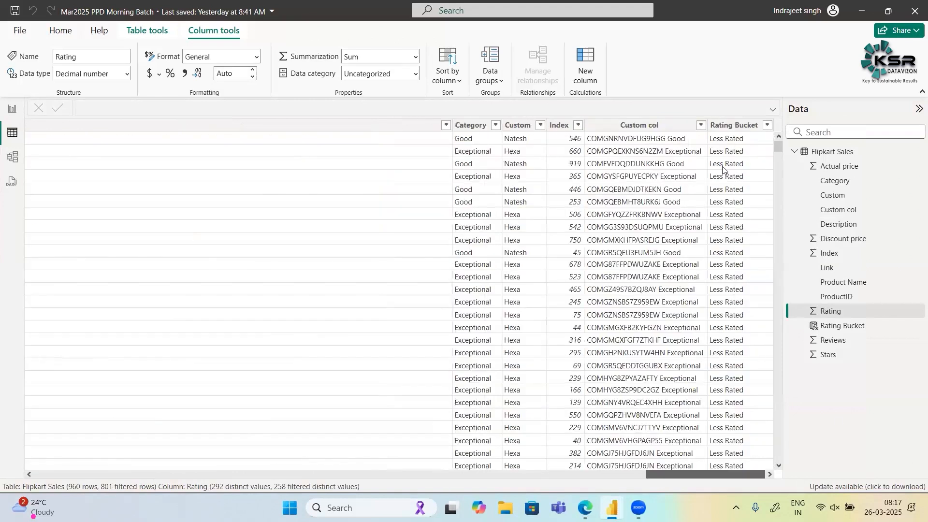
pyautogui.click(767, 127)
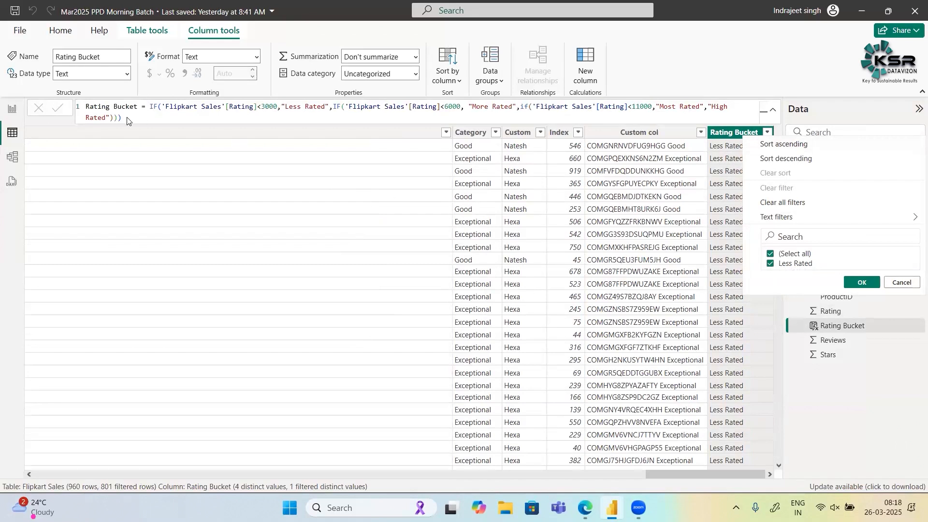
pyautogui.click(91, 105)
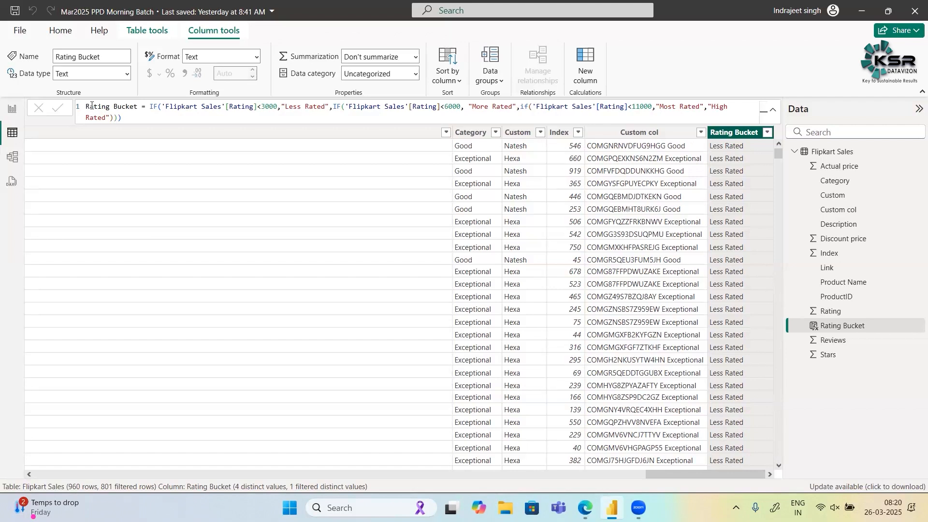
# - Try committing the Rating Bucket formula without its final closing parenthesis
pyautogui.click(123, 118)
pyautogui.press('BackSpace')
pyautogui.click(110, 118)
pyautogui.press('Return')
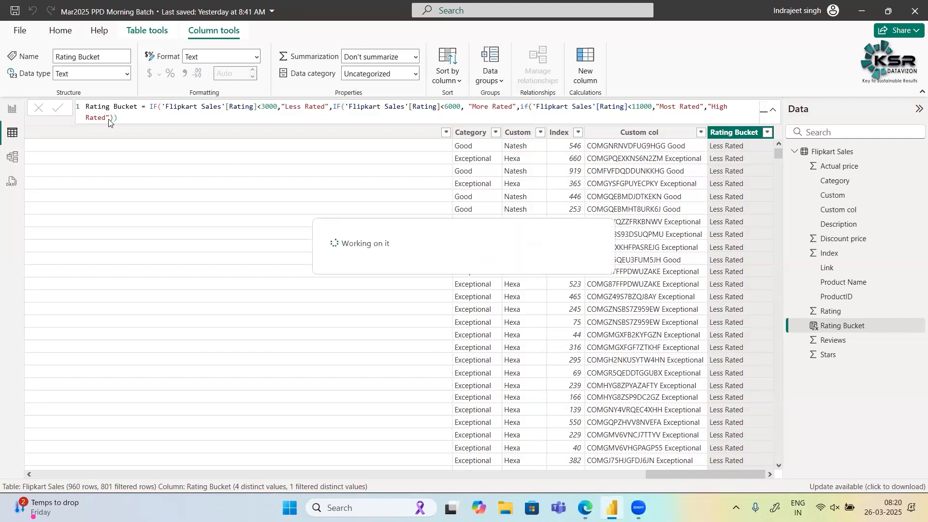
pyautogui.click(109, 120)
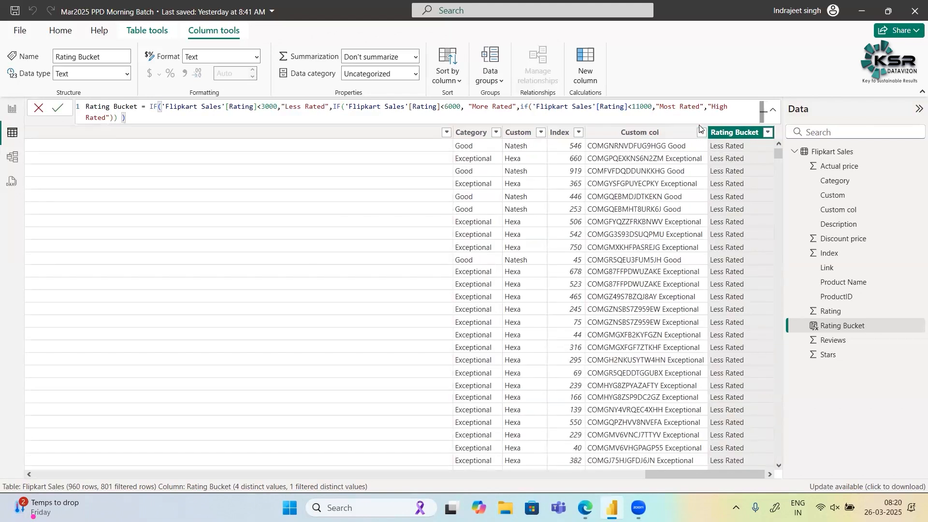
# - Try committing the formula without the comma between "Most Rated" and "High Rated", and put the comma back
pyautogui.click(707, 108)
pyautogui.press('BackSpace')
pyautogui.press('Return')
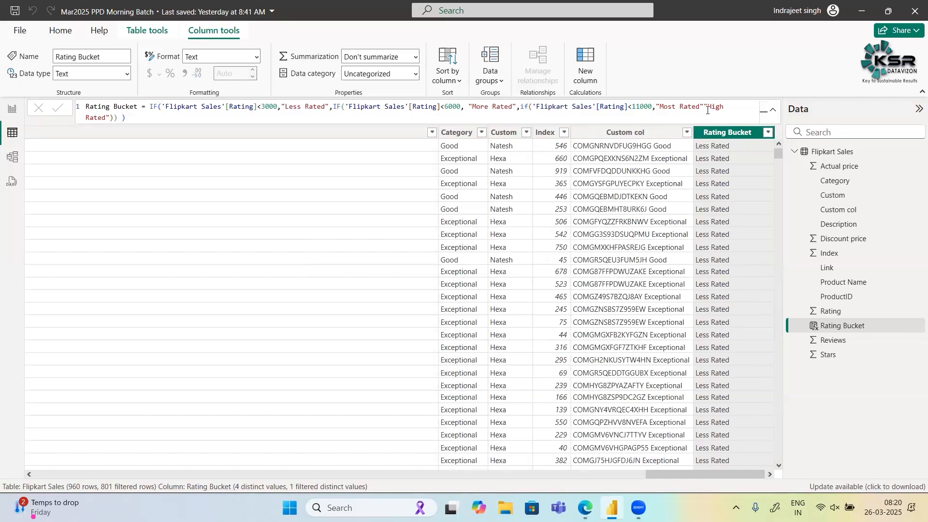
pyautogui.doubleClick(708, 106)
pyautogui.click(707, 107)
pyautogui.write(',')
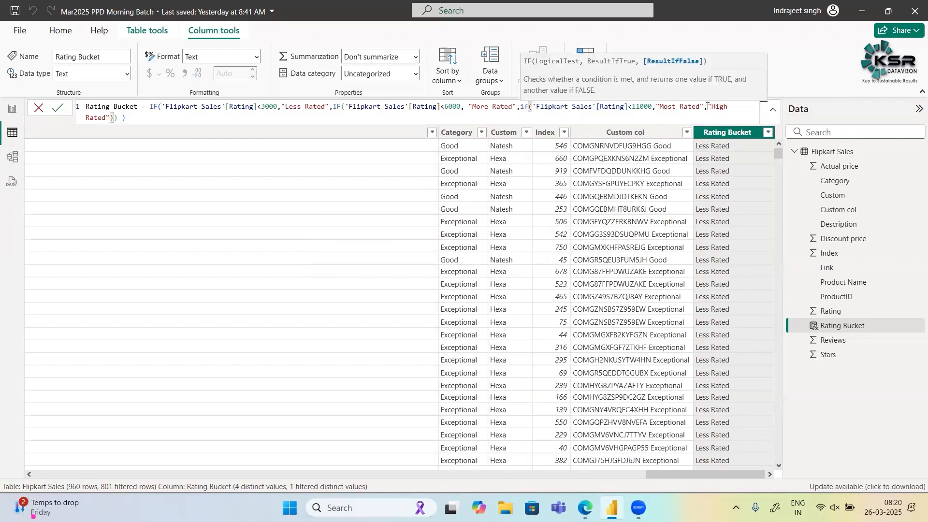
# - Try committing the innermost IF condition without the less-than operator before 11000, and recommit the formula with the operator restored
pyautogui.doubleClick(632, 110)
pyautogui.press('BackSpace')
pyautogui.press('Return')
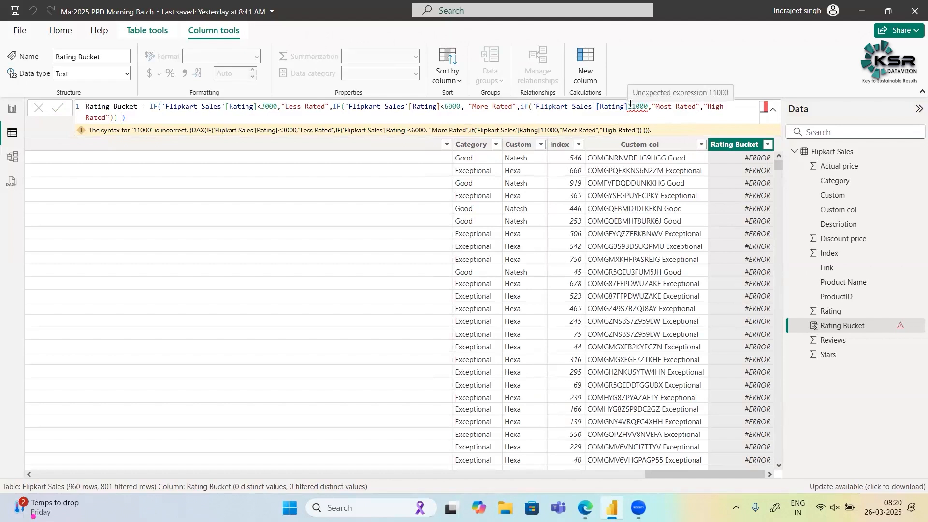
pyautogui.click(628, 107)
pyautogui.click(629, 107)
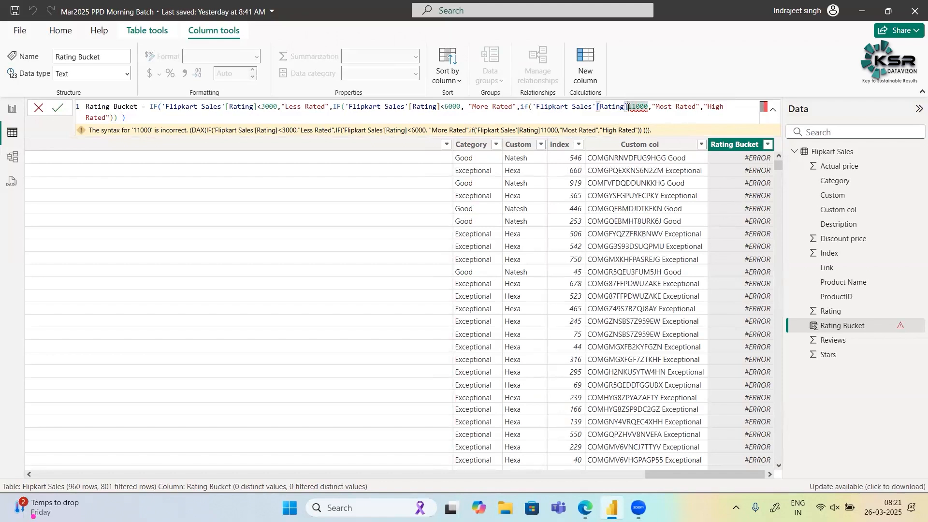
pyautogui.write('<')
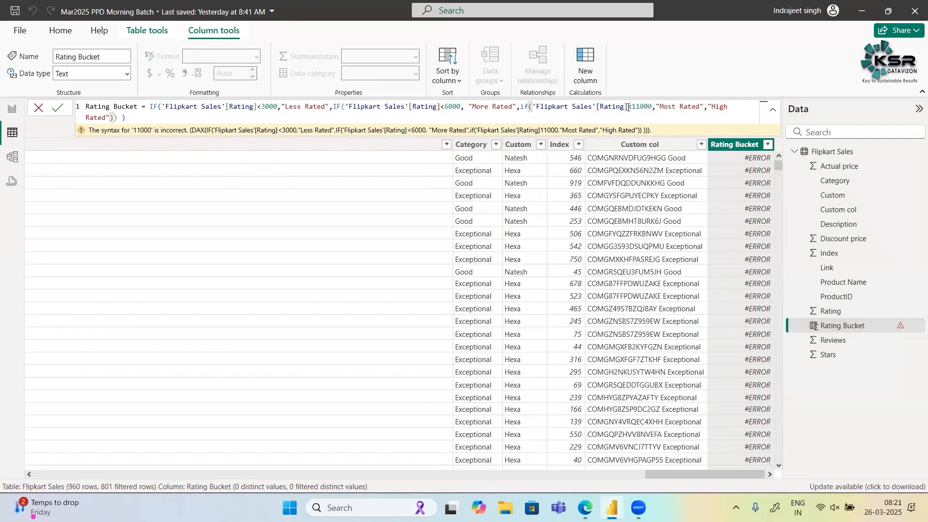
pyautogui.press('Return')
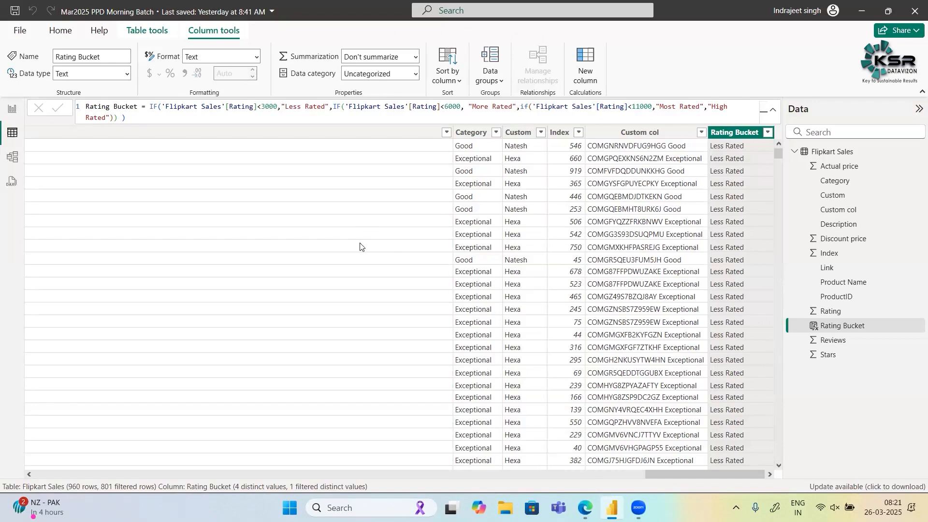
# - Examine the product names, prices and ratings in the rows filtered to ratings below 3000
pyautogui.hscroll(-10, 360, 247)
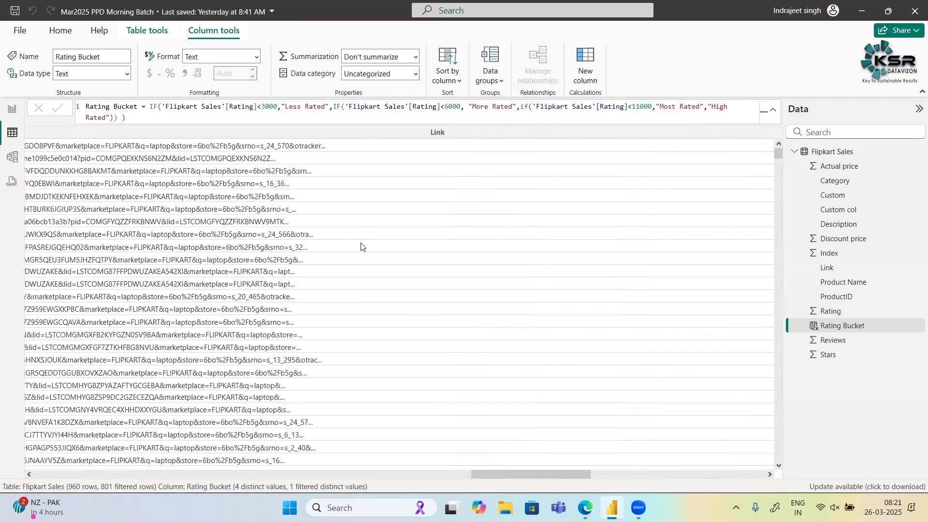
pyautogui.hscroll(-10, 361, 247)
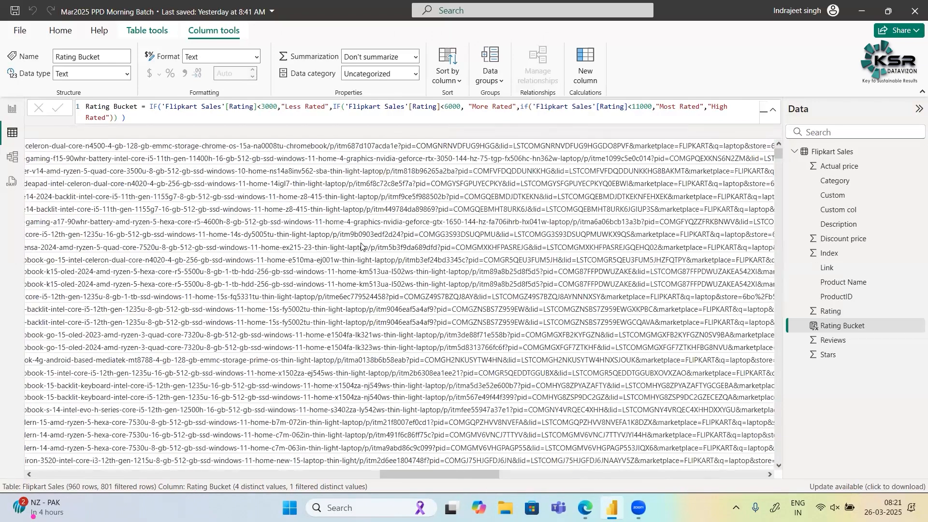
pyautogui.hscroll(-10, 361, 247)
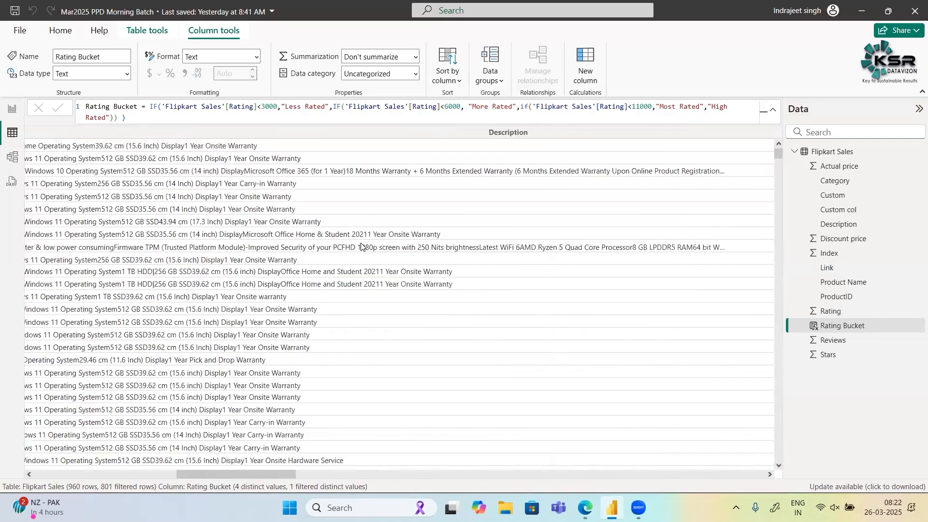
pyautogui.hscroll(-15, 361, 247)
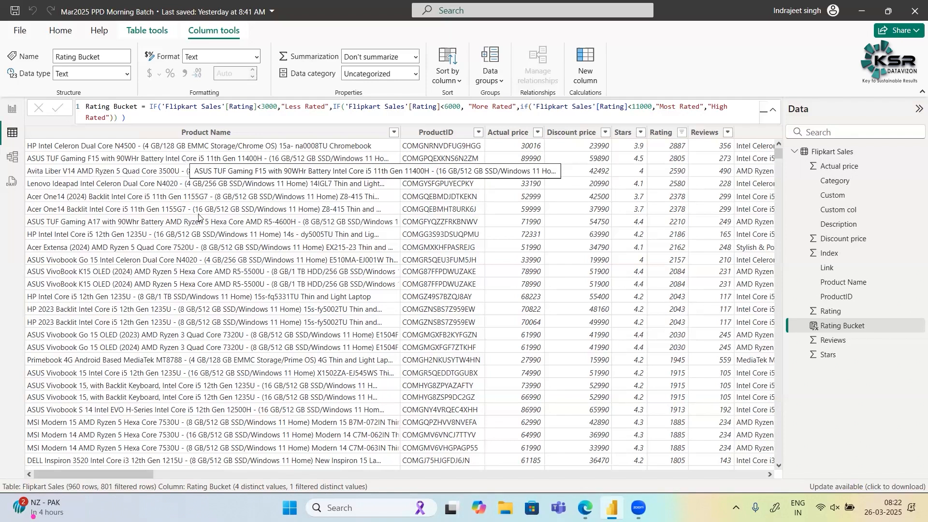
pyautogui.scroll(-11, 224, 233)
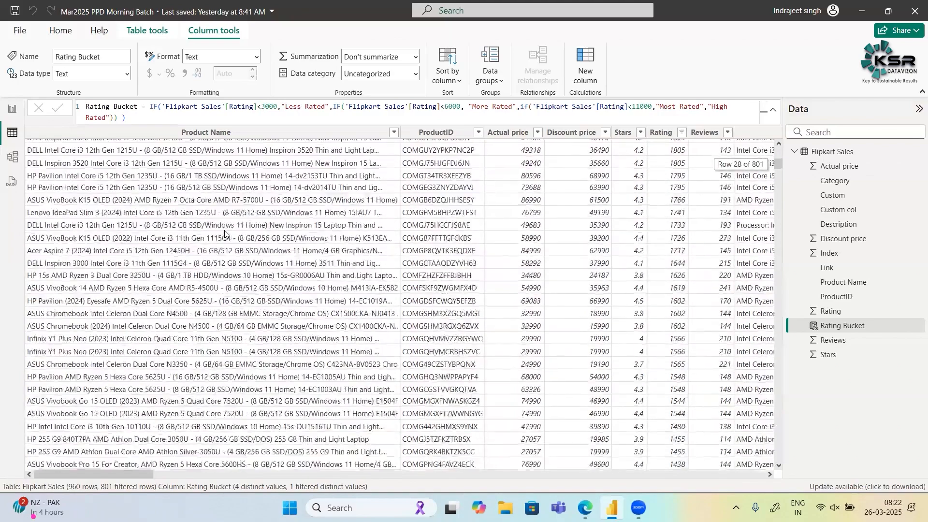
pyautogui.scroll(-10, 225, 234)
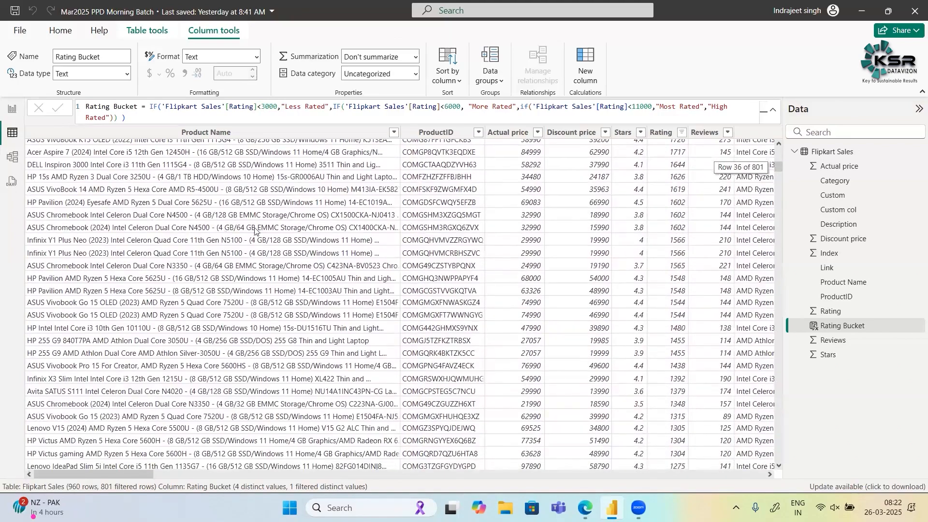
pyautogui.scroll(-3, 251, 337)
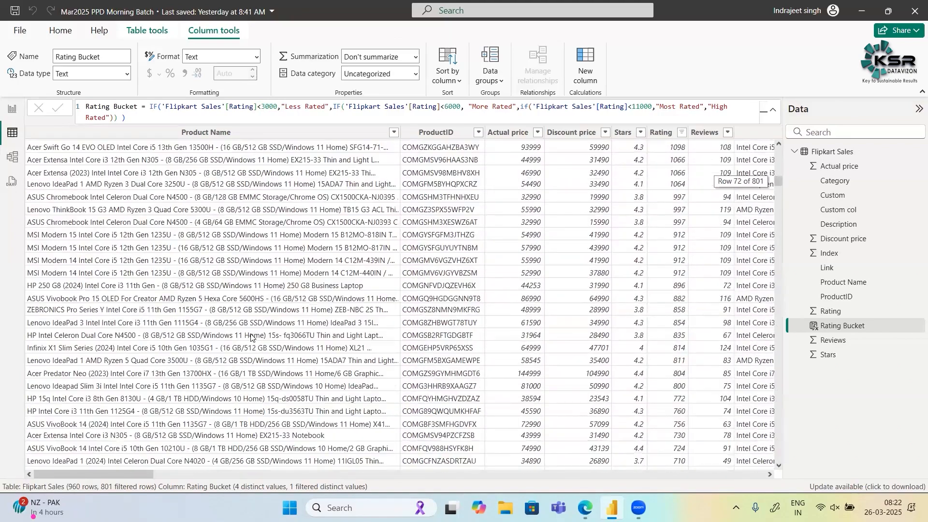
pyautogui.scroll(-13, 251, 337)
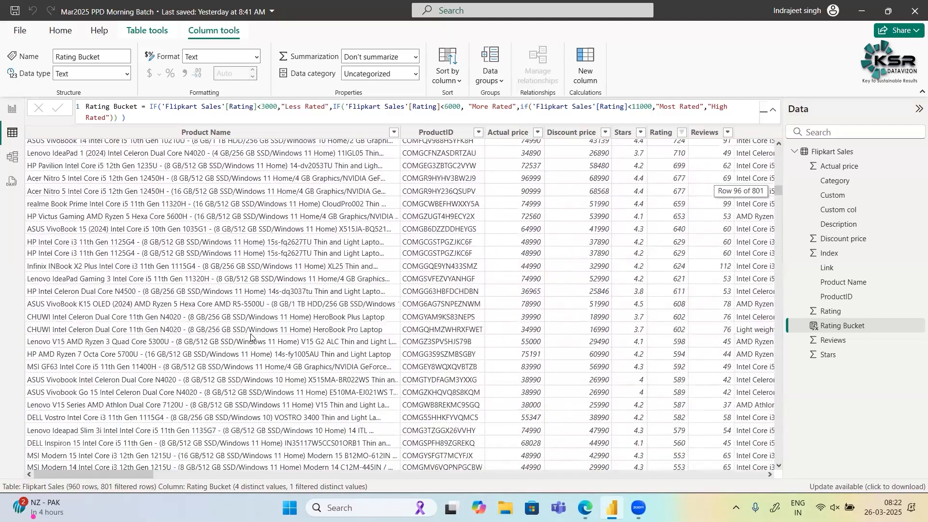
pyautogui.scroll(-5, 251, 337)
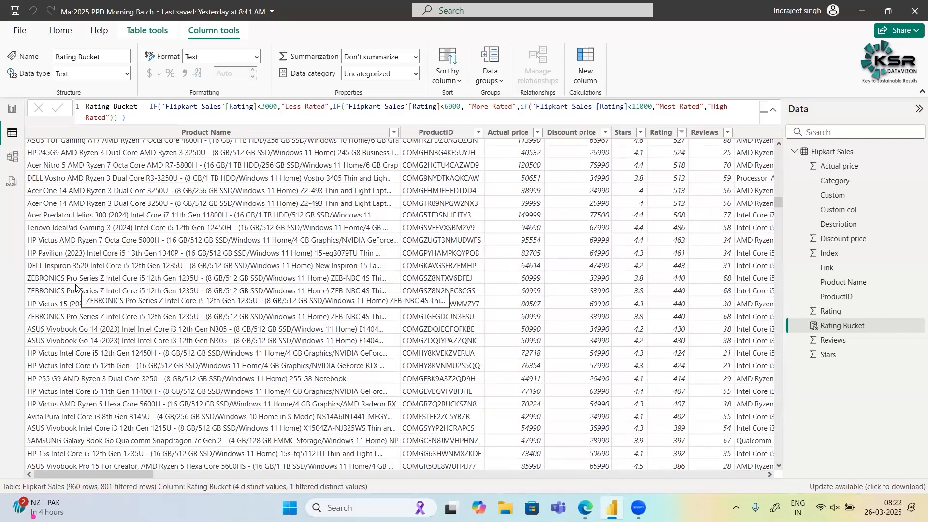
# - Select the HP Pavilion (2023) product name and look across its row through the price, rating, description and link columns
pyautogui.click(97, 258)
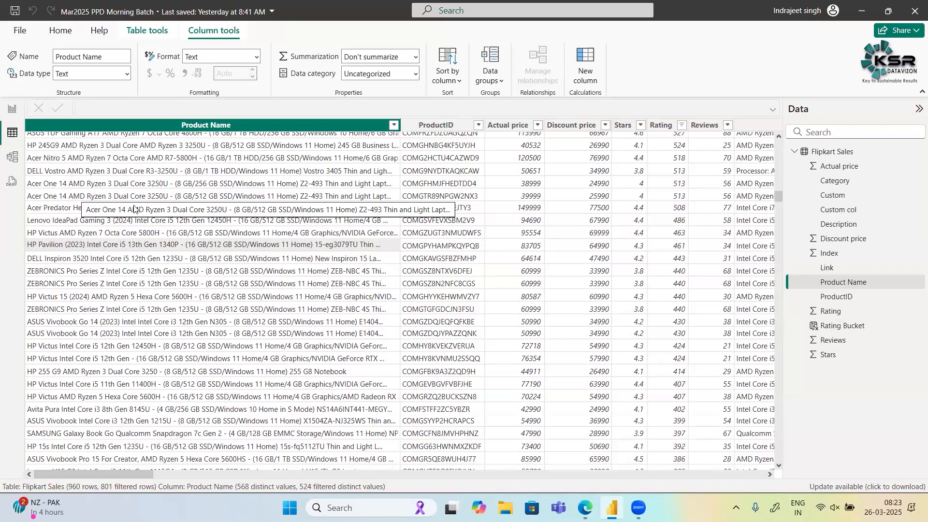
pyautogui.scroll(-1, 499, 231)
pyautogui.scroll(-1, 498, 231)
pyautogui.hscroll(1, 499, 231)
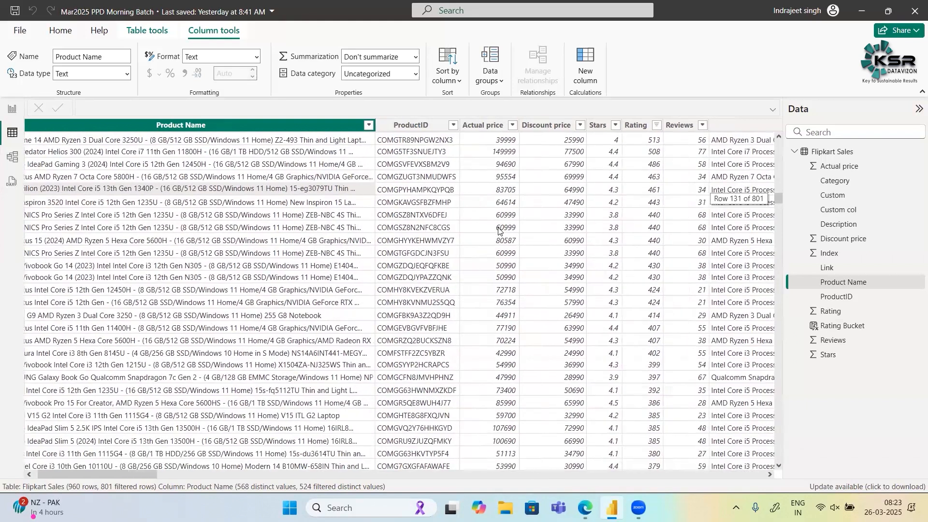
pyautogui.hscroll(5, 498, 231)
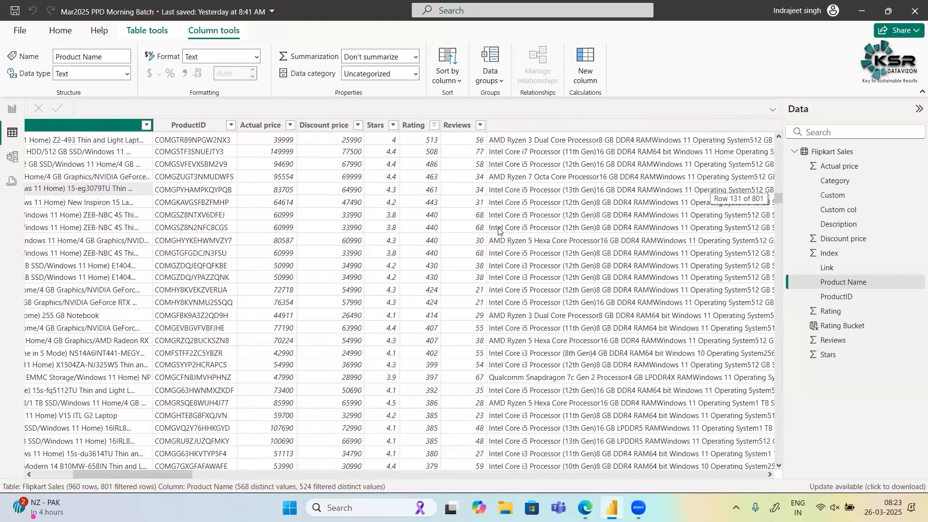
pyautogui.hscroll(2, 498, 231)
pyautogui.scroll(-2, 498, 231)
pyautogui.hscroll(10, 499, 231)
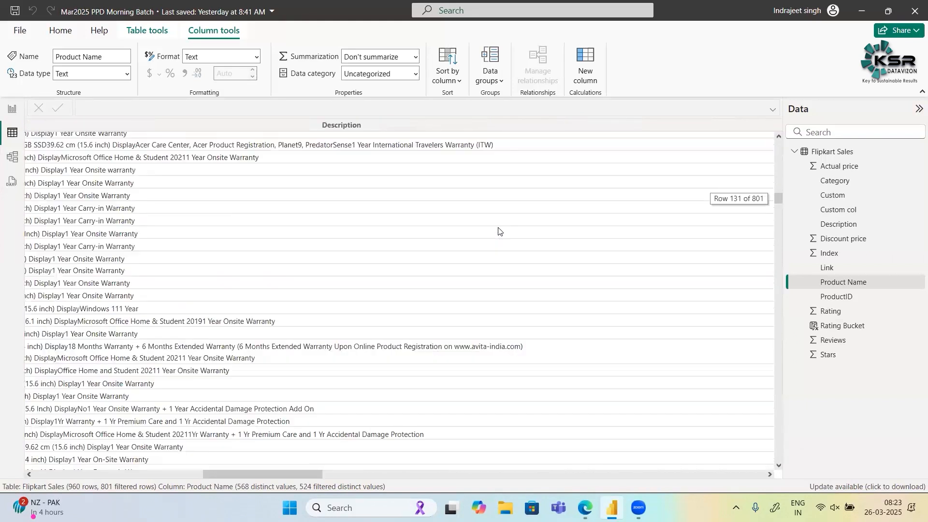
pyautogui.hscroll(5, 413, 321)
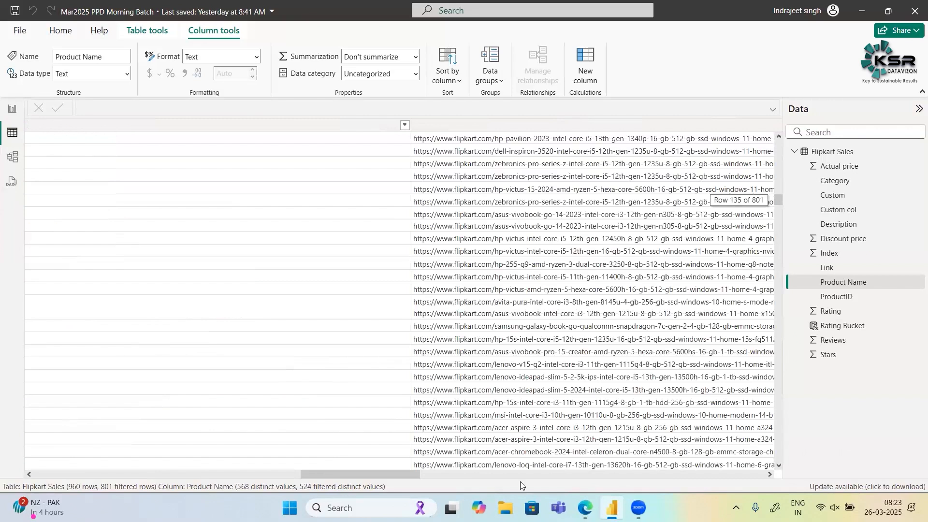
pyautogui.hscroll(10, 520, 481)
pyautogui.hscroll(-3, 92, 145)
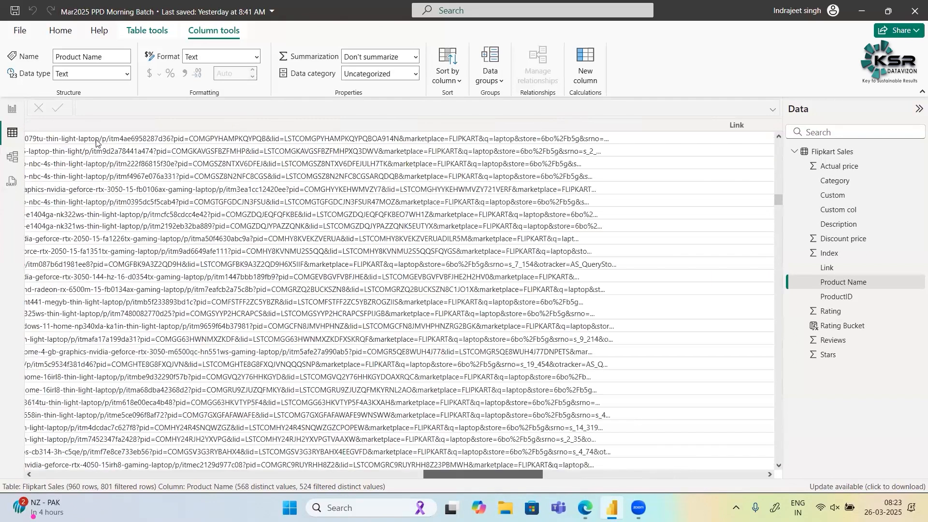
pyautogui.hscroll(-20, 96, 150)
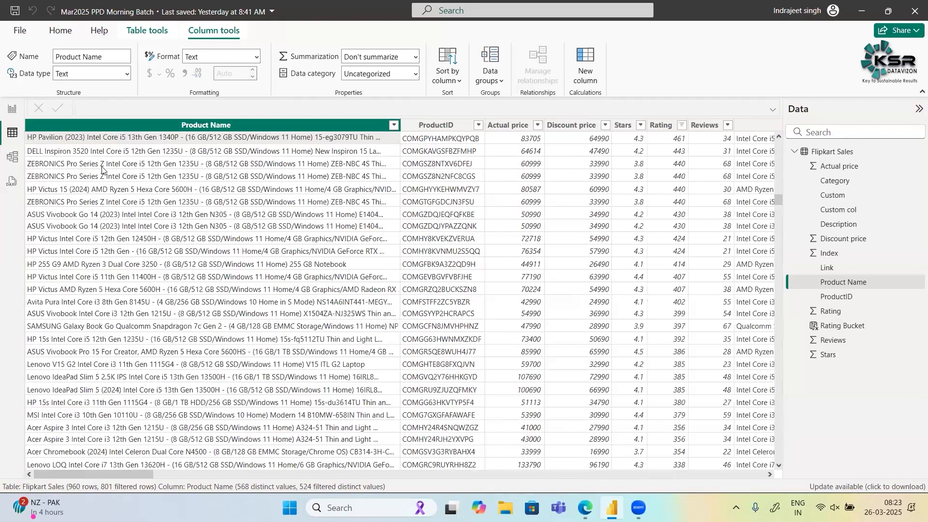
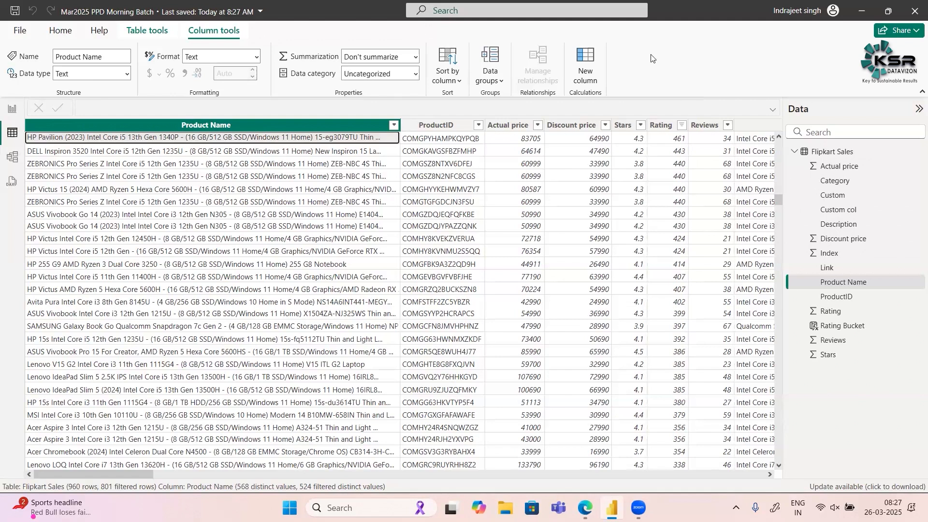
# - View the empty report canvas, return to the Flipkart Sales table data, and look across to its last columns
pyautogui.click(10, 109)
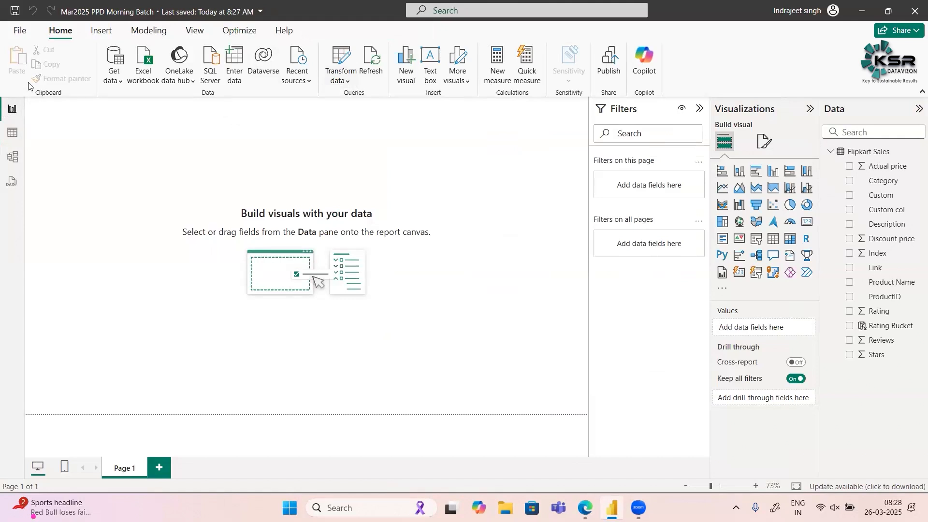
pyautogui.click(10, 133)
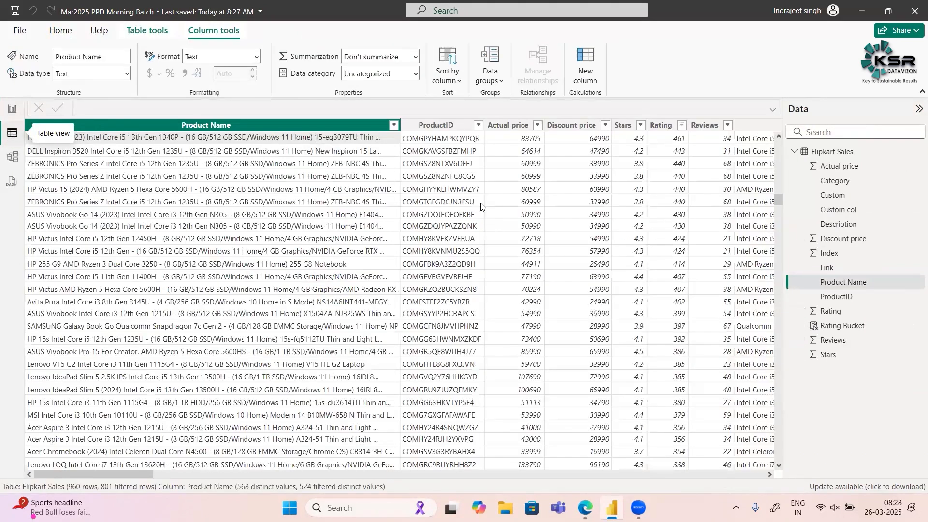
pyautogui.hscroll(3, 487, 211)
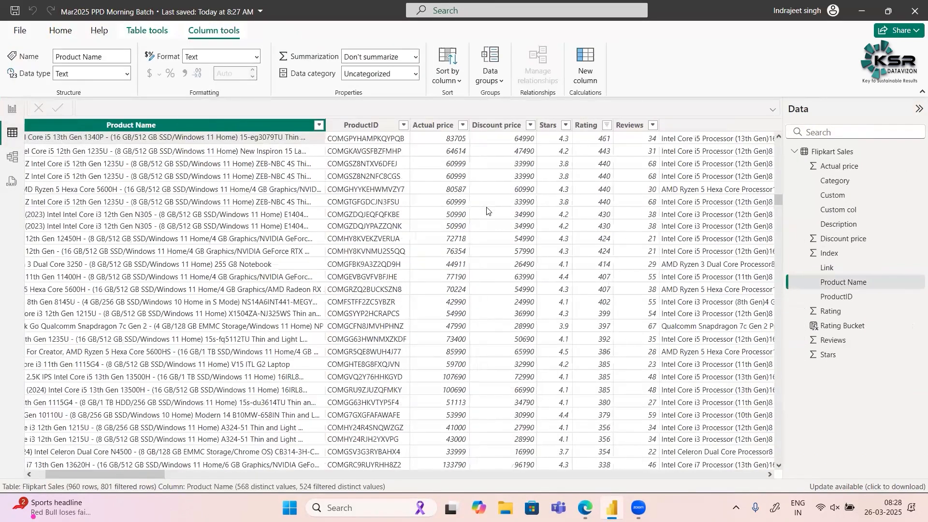
pyautogui.hscroll(15, 487, 210)
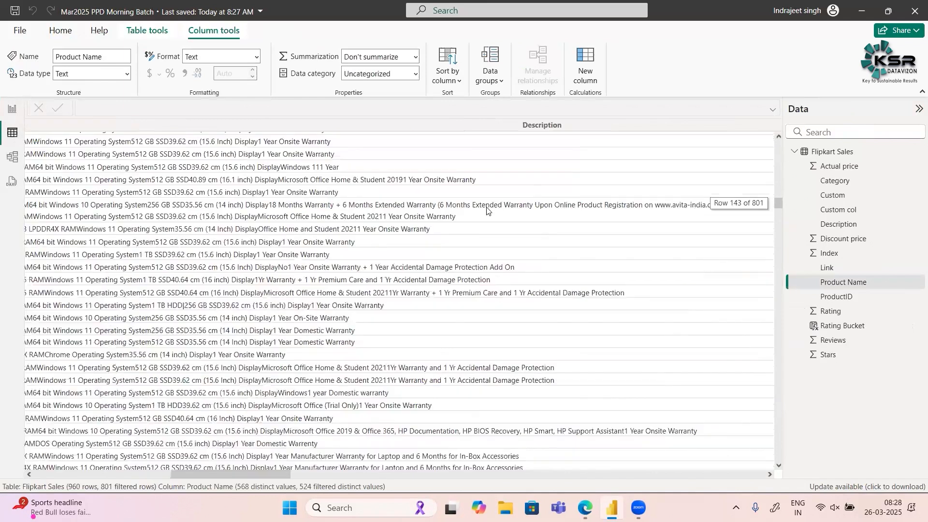
pyautogui.hscroll(10, 487, 210)
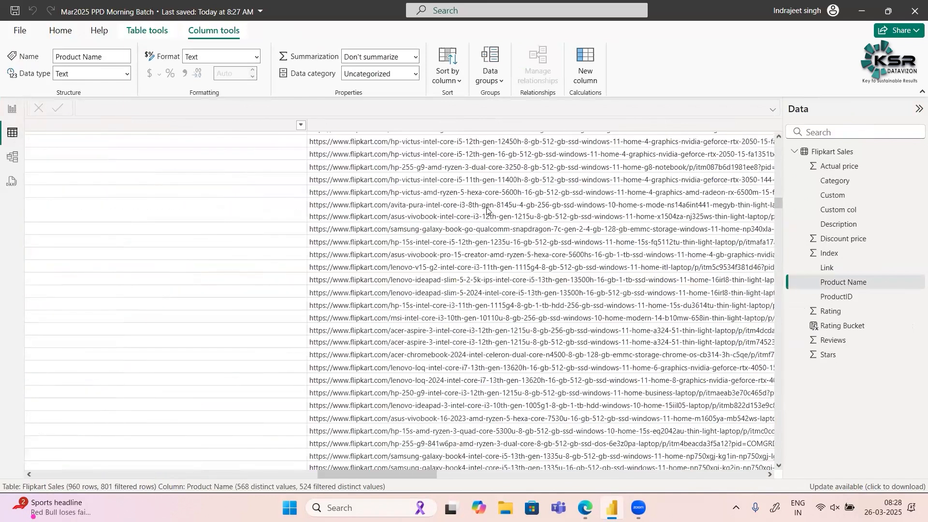
pyautogui.hscroll(20, 487, 211)
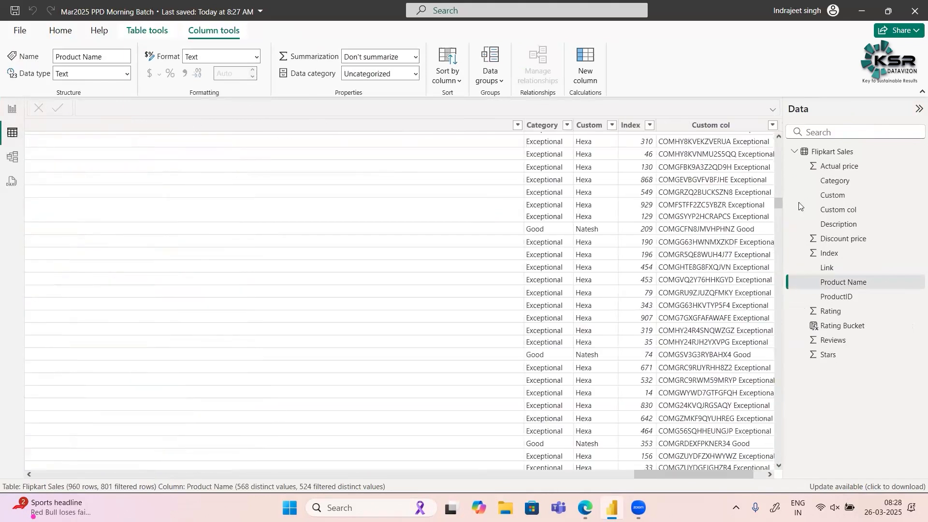
# - Review the Rating Bucket, Custom col, Index, Custom and Category columns by selecting each one in the table
pyautogui.click(739, 127)
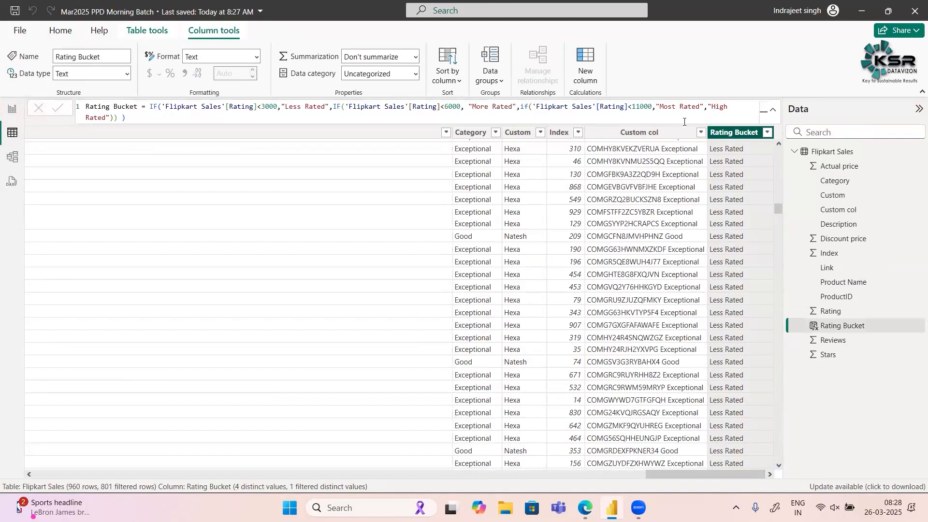
pyautogui.click(669, 137)
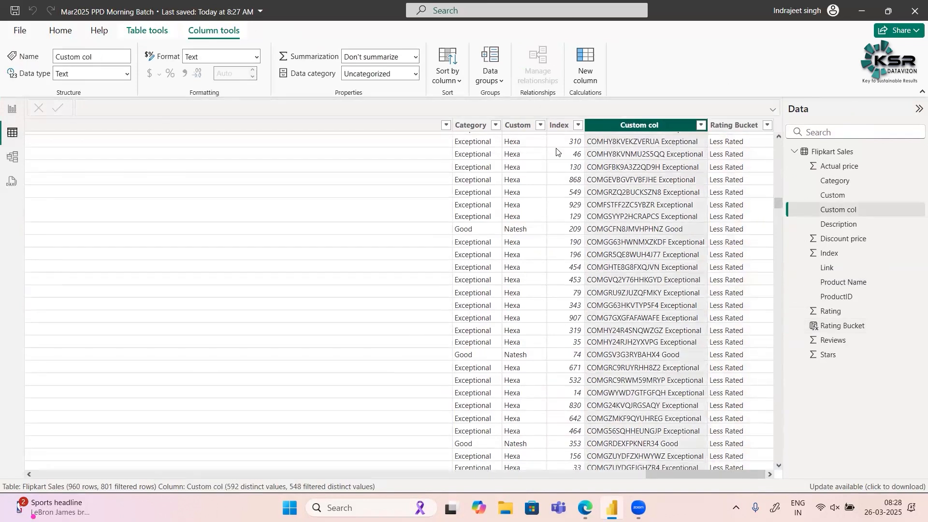
pyautogui.click(568, 125)
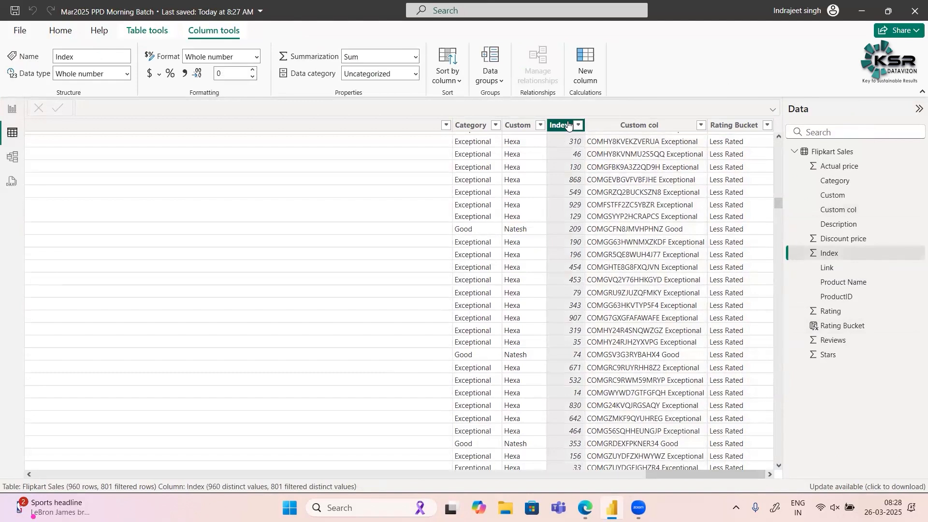
pyautogui.click(520, 127)
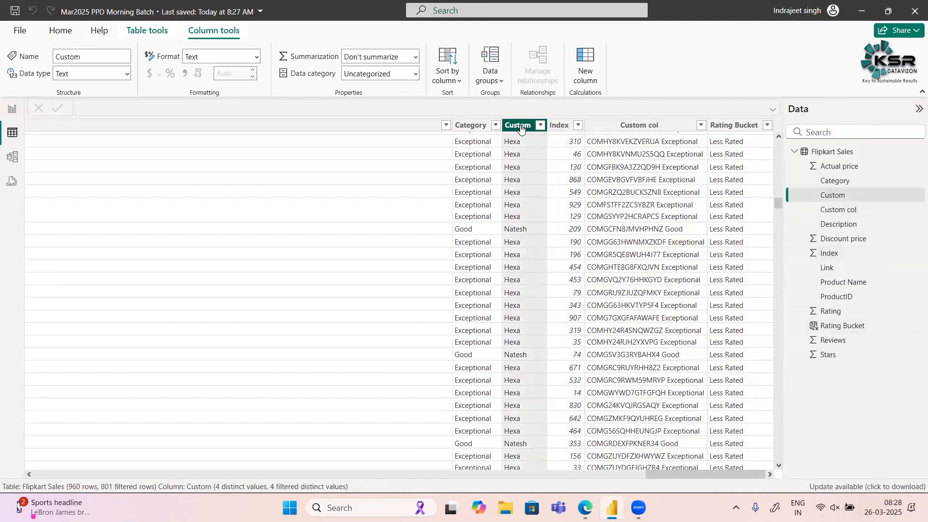
pyautogui.click(460, 126)
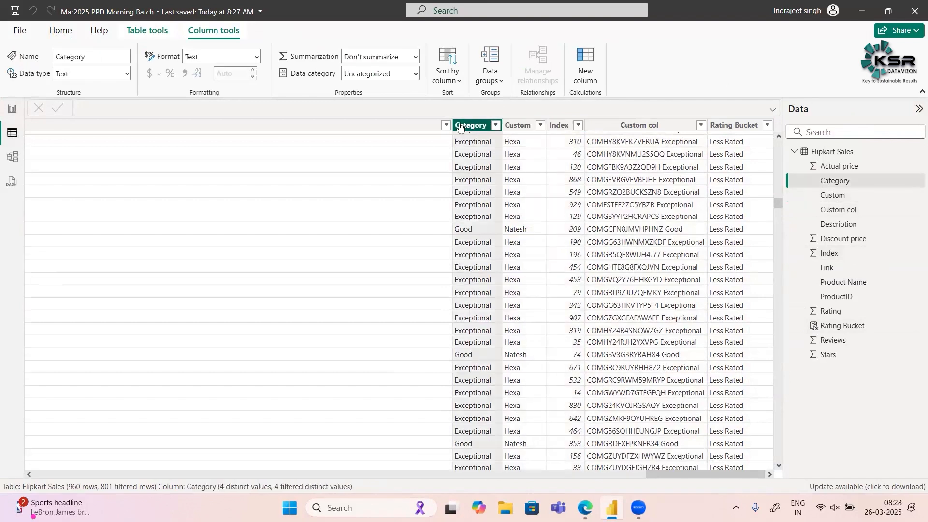
pyautogui.click(511, 127)
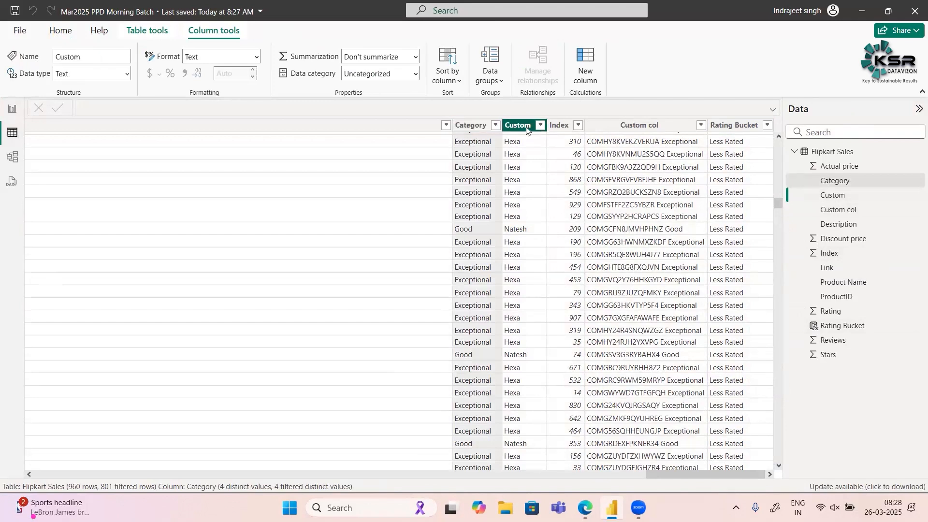
pyautogui.click(556, 129)
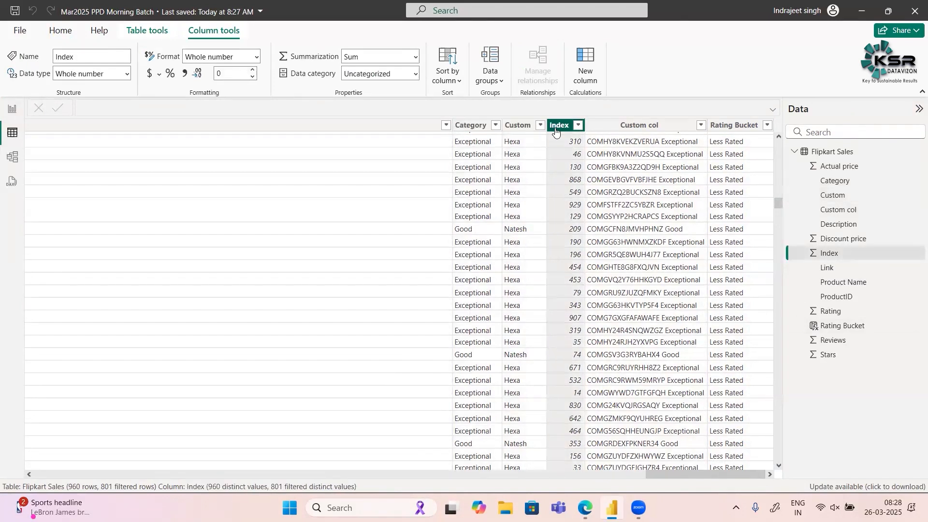
pyautogui.click(624, 130)
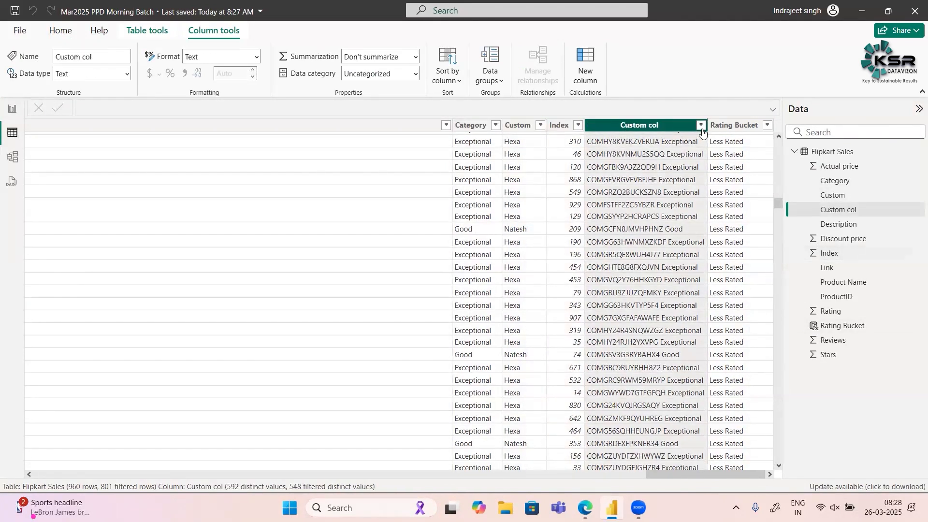
# - Display the Rating Bucket column's formula and look back across the Link and Description columns
pyautogui.click(722, 127)
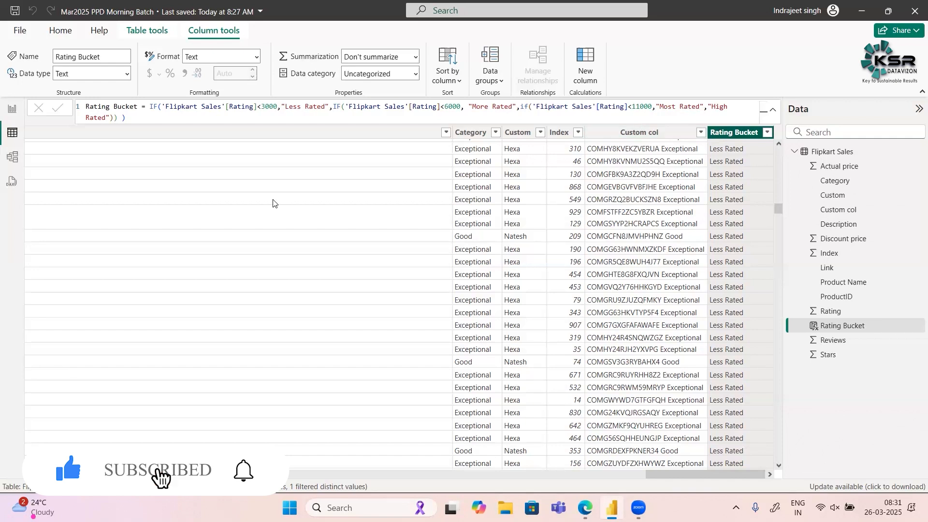
pyautogui.hscroll(-5, 273, 202)
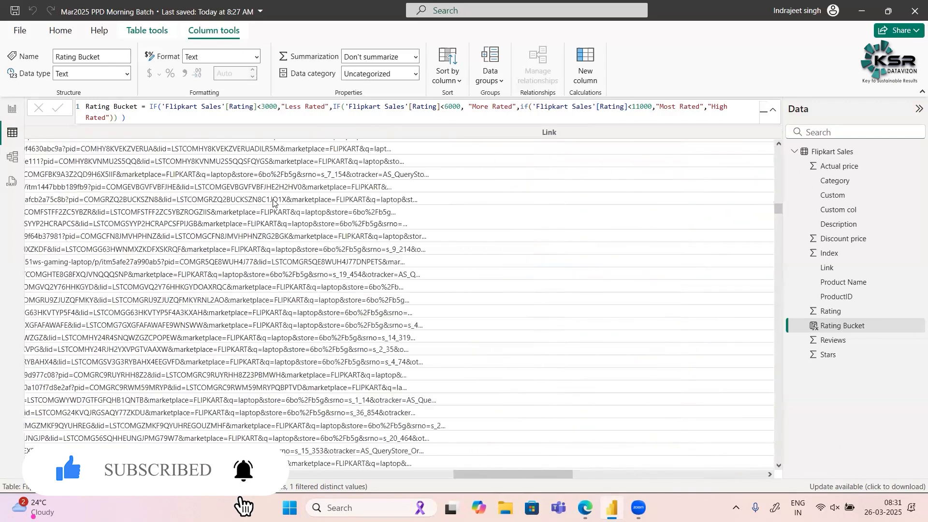
pyautogui.hscroll(-5, 272, 202)
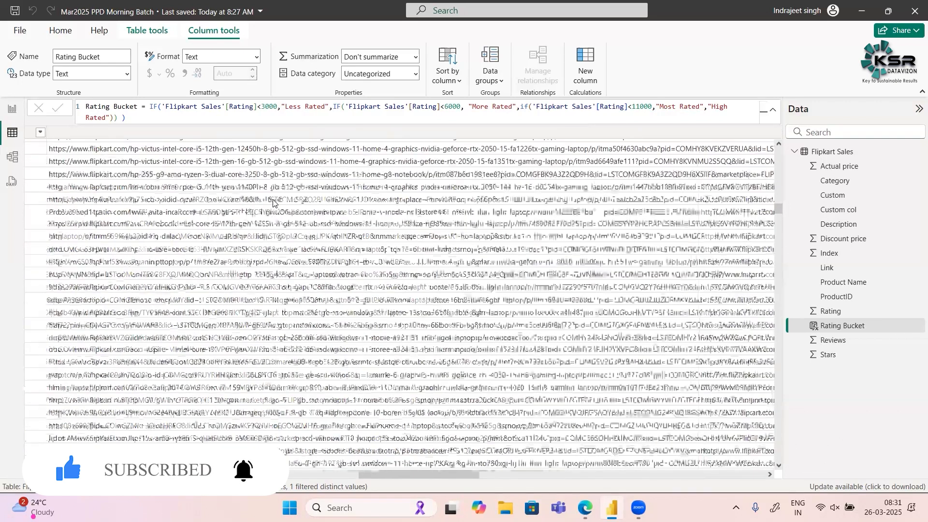
pyautogui.hscroll(-8, 273, 202)
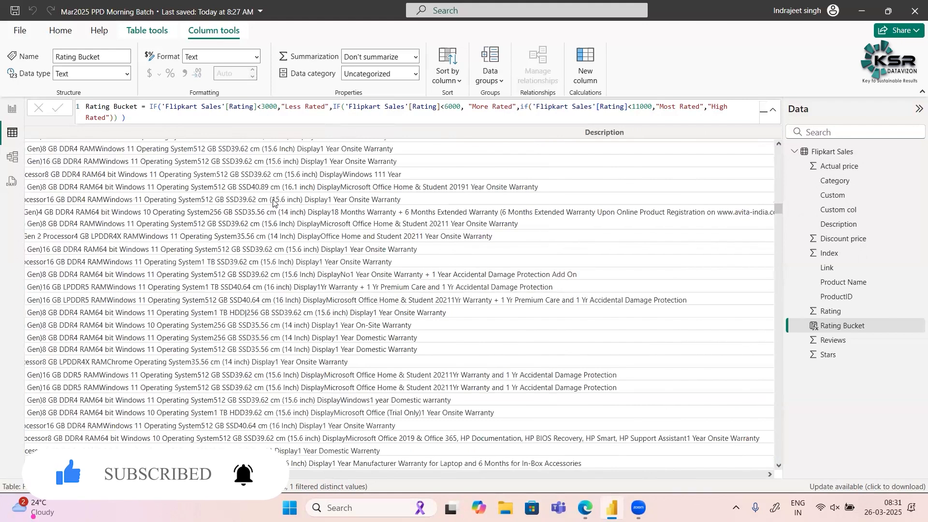
pyautogui.hscroll(-8, 273, 202)
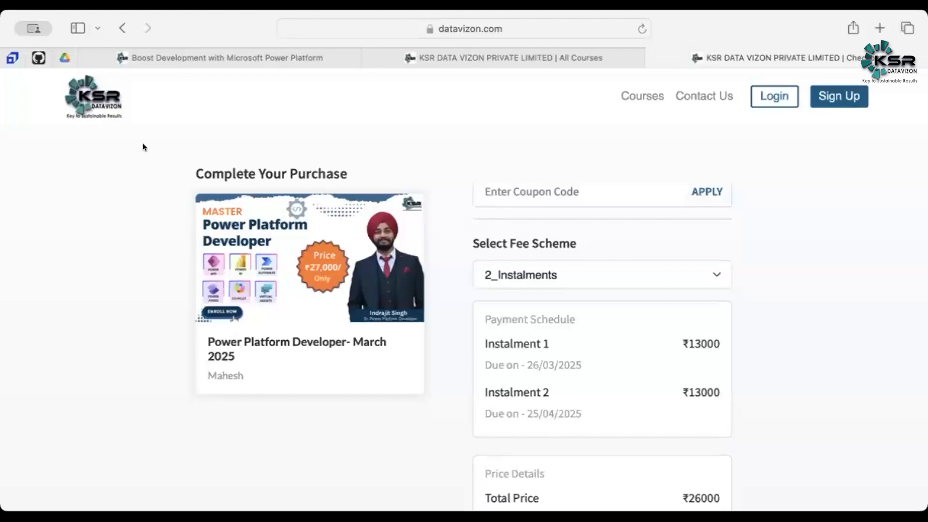
# - On the datavizon.com site in the browser, open the course catalogue, view the account creation form and dismiss it
pyautogui.click(123, 28)
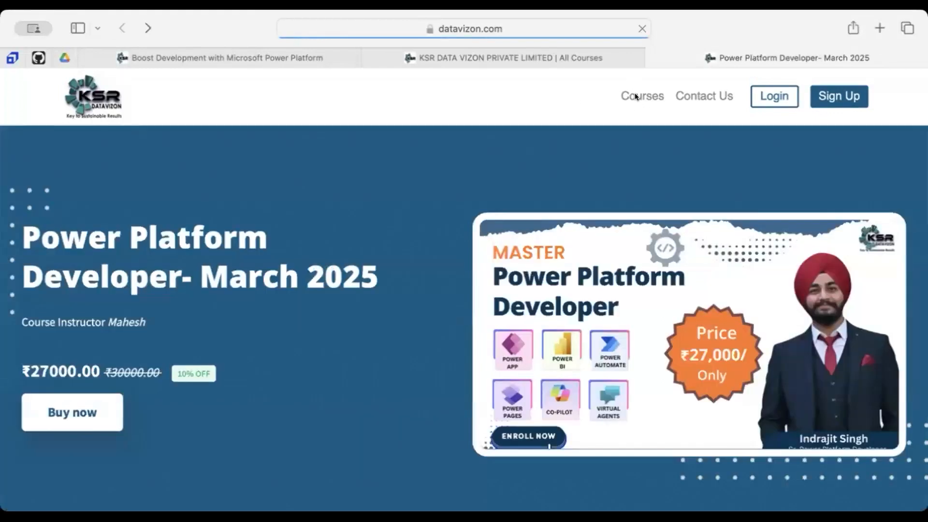
pyautogui.click(634, 92)
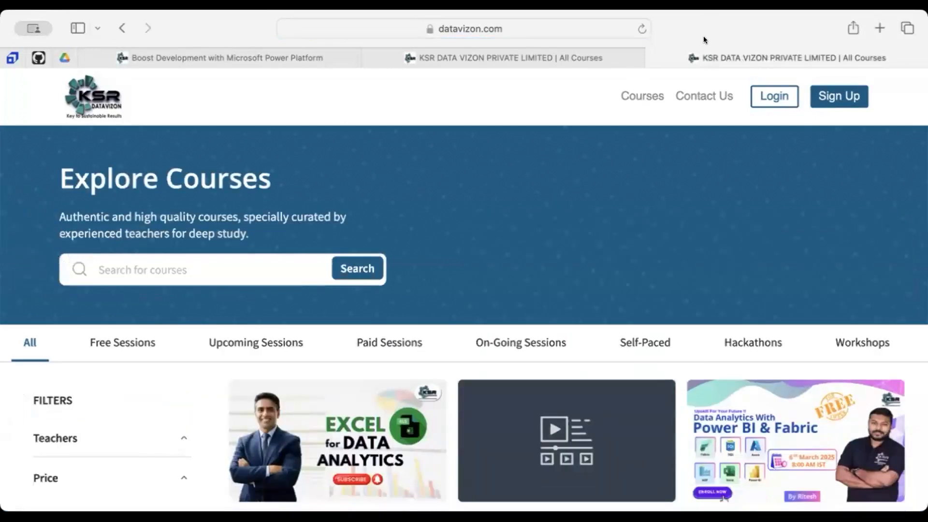
pyautogui.click(830, 98)
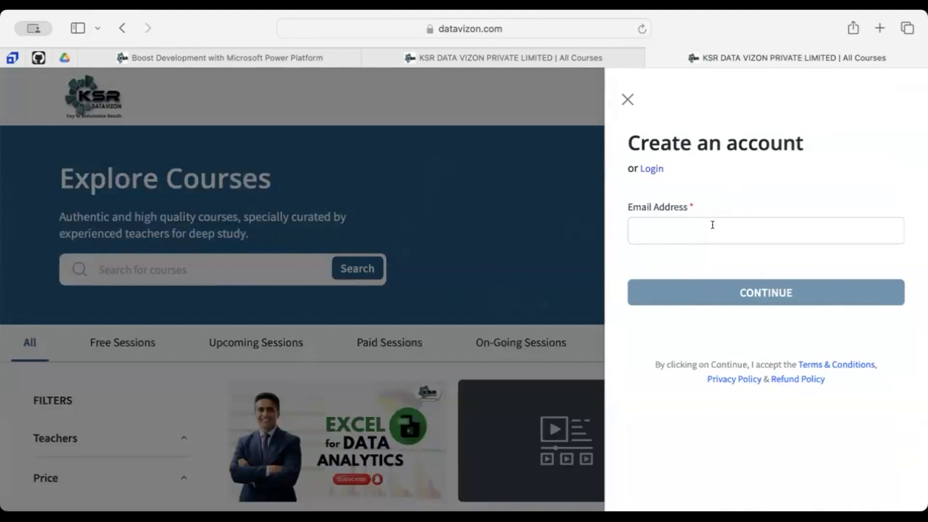
pyautogui.click(628, 99)
# - Browse the Paid Sessions courses and open the checkout for the Power Platform Developer- March 2025 course
pyautogui.scroll(-2, 355, 336)
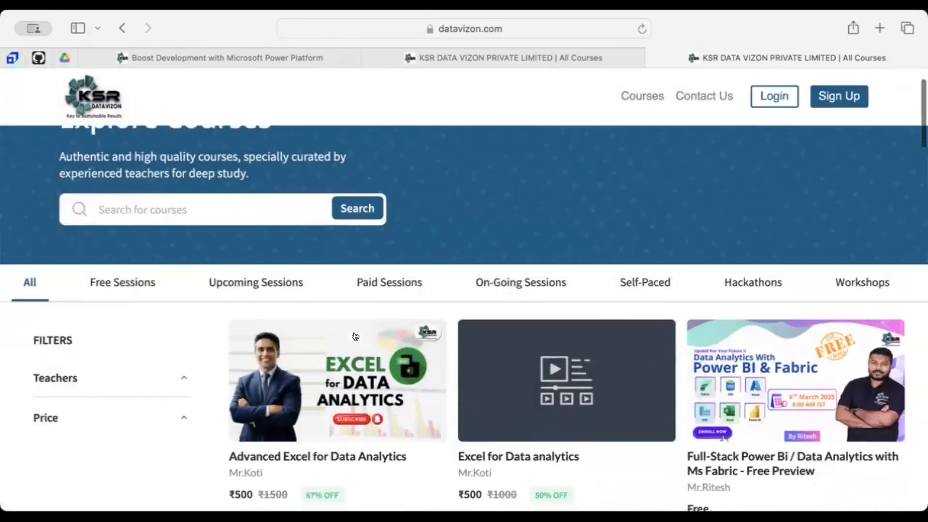
pyautogui.click(387, 280)
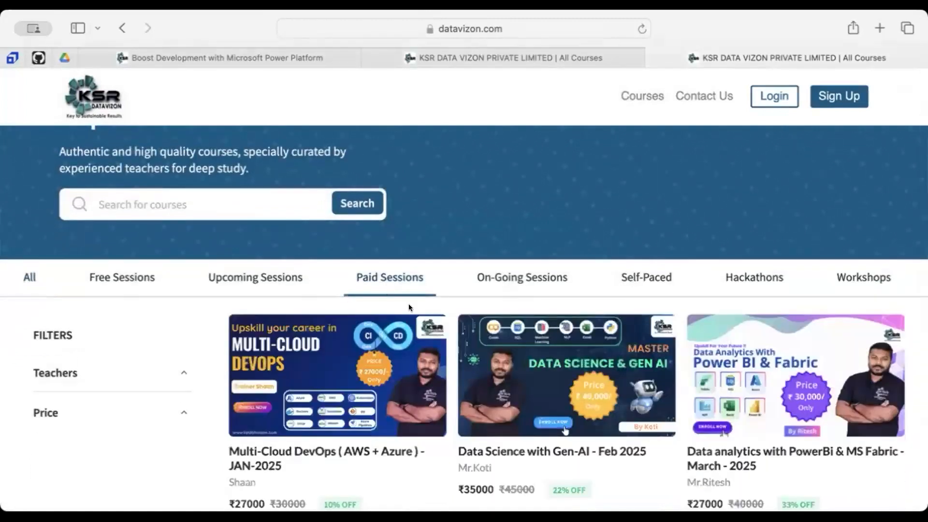
pyautogui.scroll(-5, 458, 341)
pyautogui.scroll(-4, 458, 341)
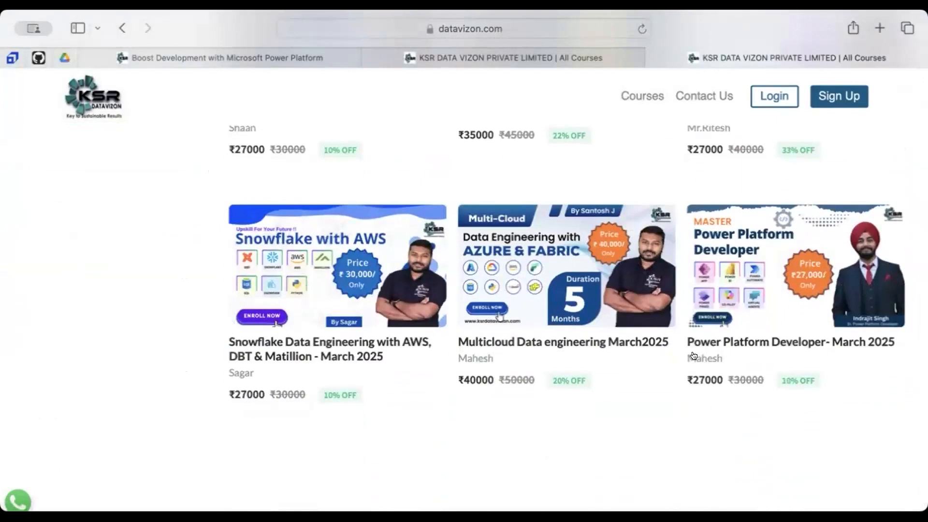
pyautogui.scroll(5, 693, 355)
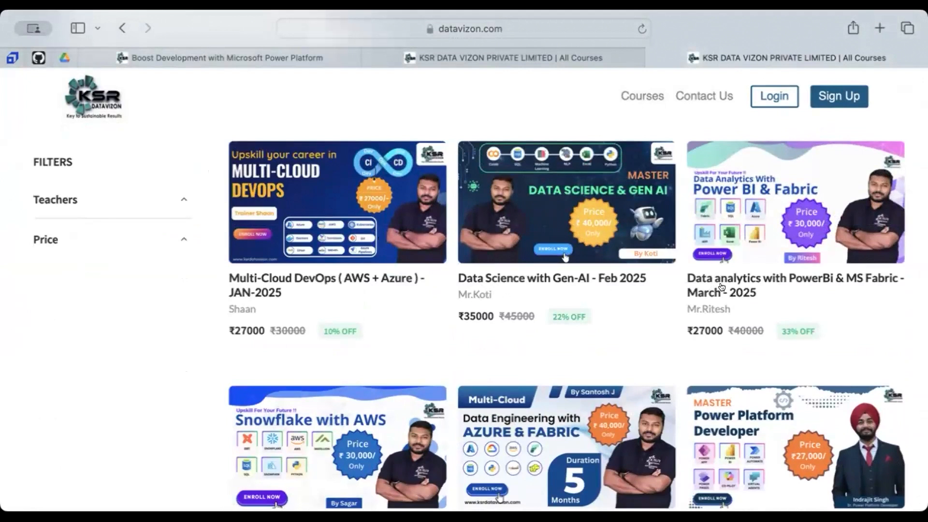
pyautogui.scroll(-5, 684, 331)
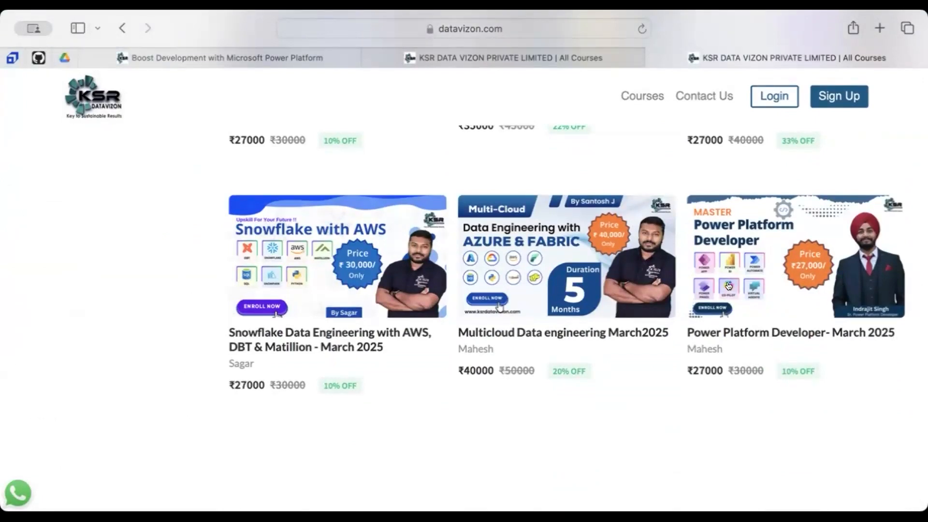
pyautogui.click(738, 263)
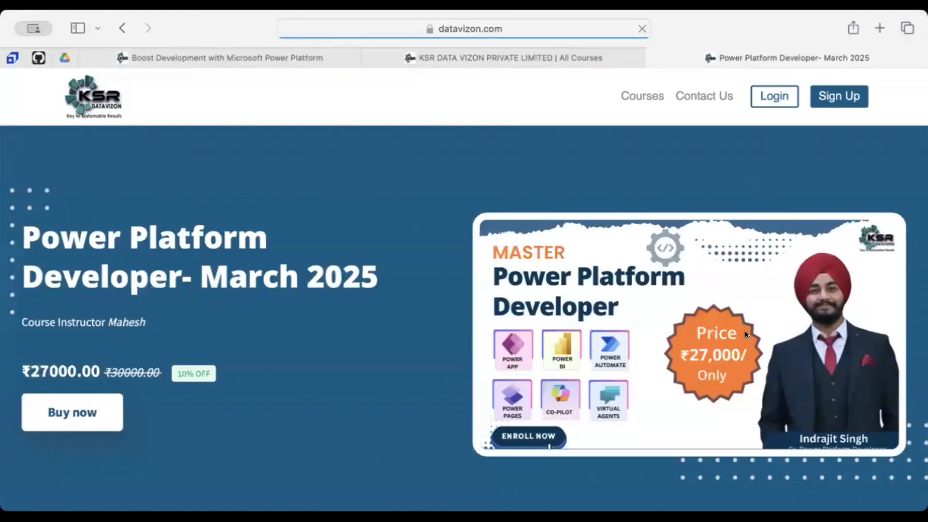
pyautogui.click(74, 416)
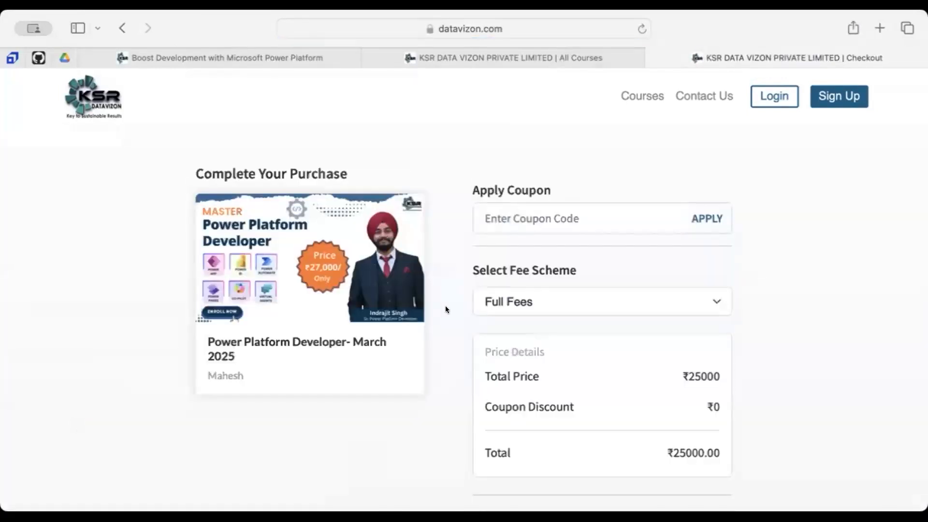
# - Check the total price under the Full Fees scheme and switch the fee scheme to 3_Installments
pyautogui.click(552, 296)
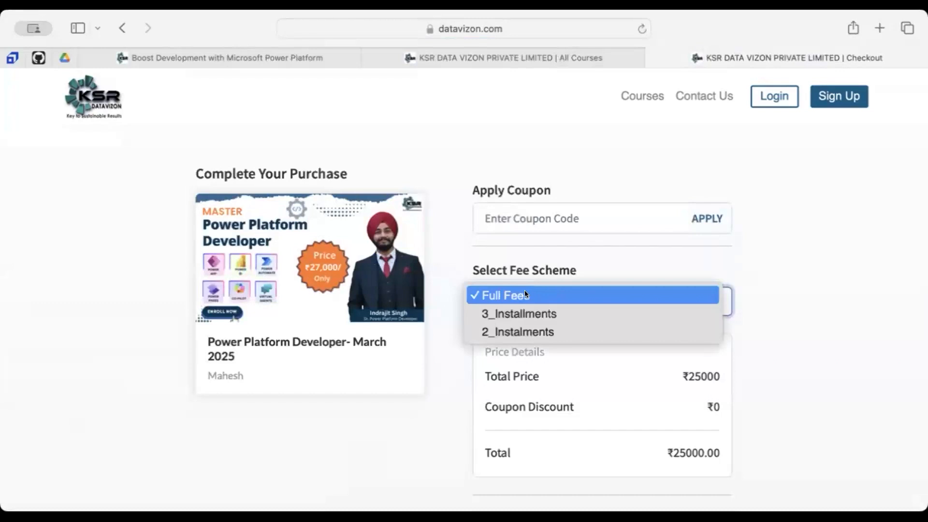
pyautogui.click(528, 294)
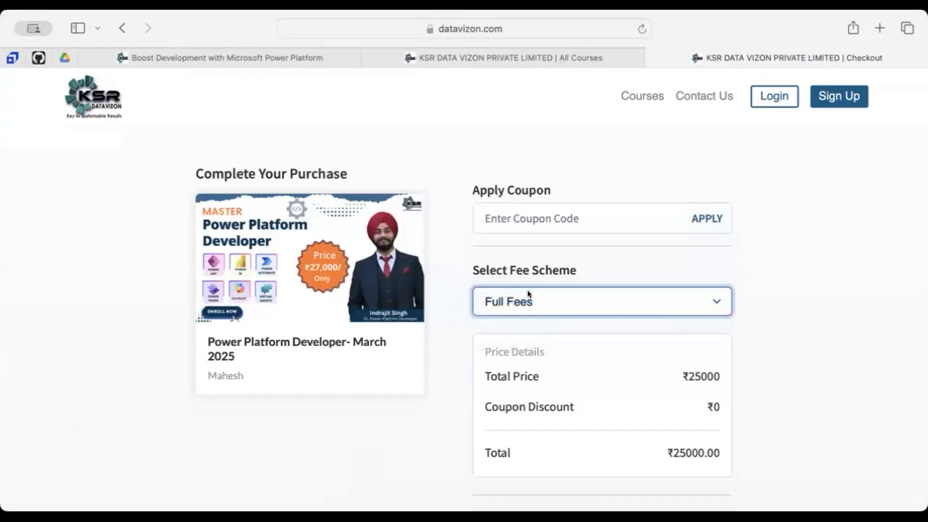
pyautogui.doubleClick(691, 369)
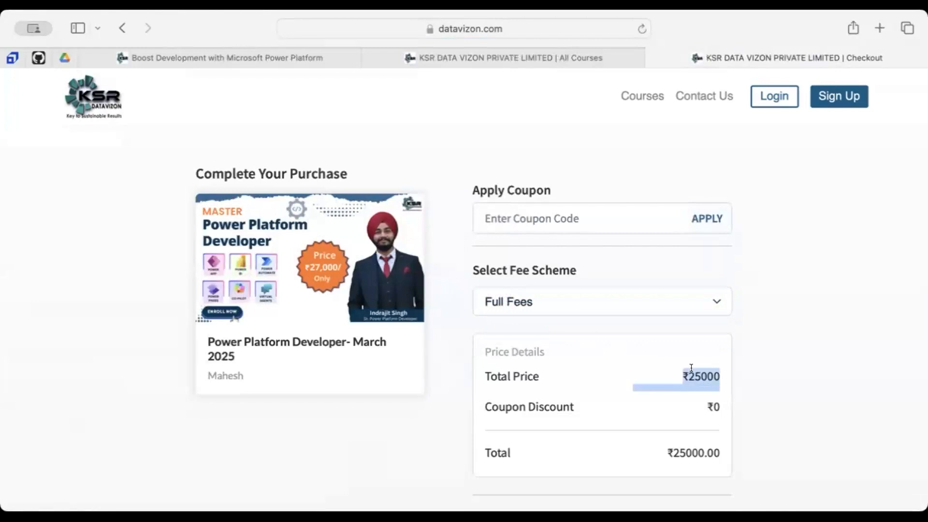
pyautogui.doubleClick(691, 369)
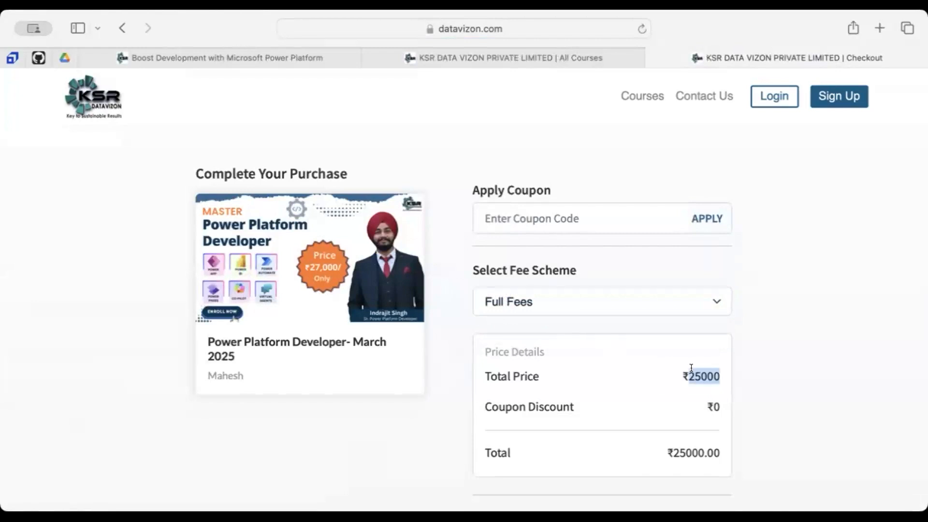
pyautogui.click(709, 300)
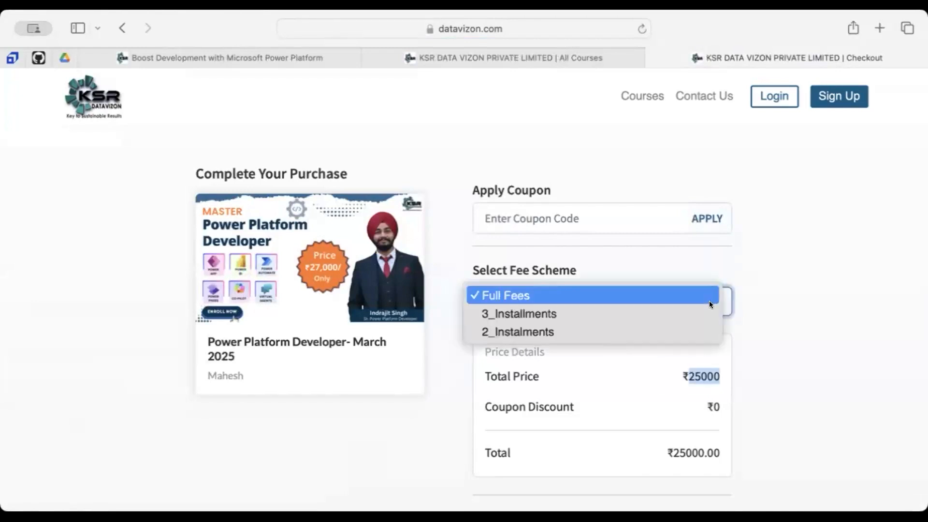
pyautogui.click(570, 313)
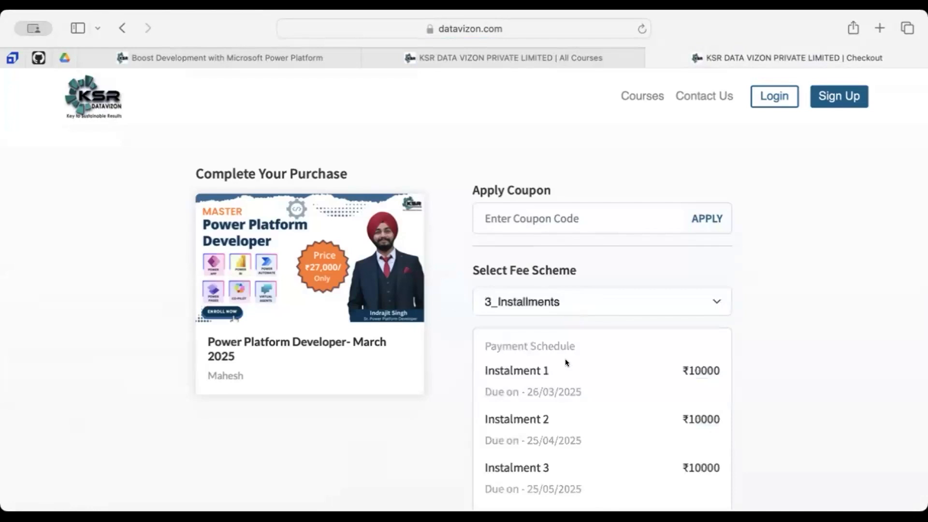
# - Switch the fee scheme to 2_Instalments and review its payment schedule, price details and net payable amount
pyautogui.scroll(-5, 566, 361)
pyautogui.scroll(5, 566, 360)
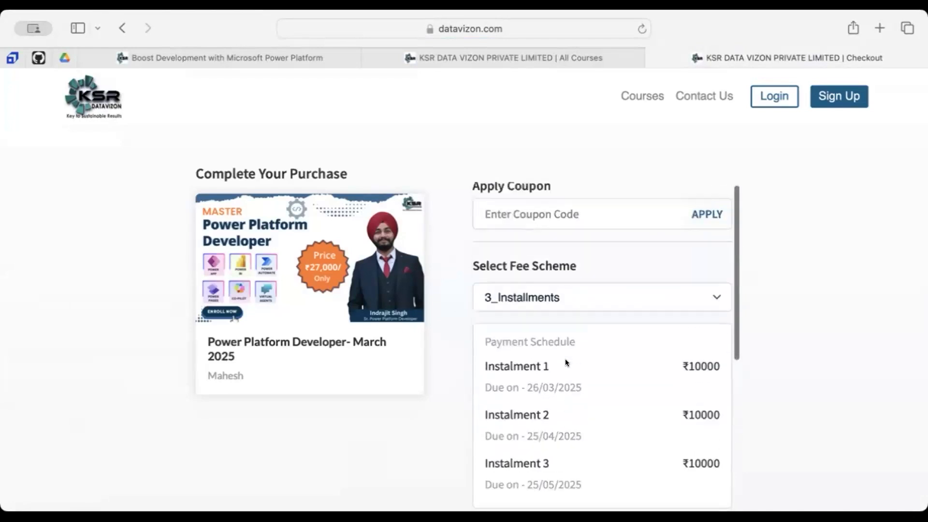
pyautogui.click(560, 299)
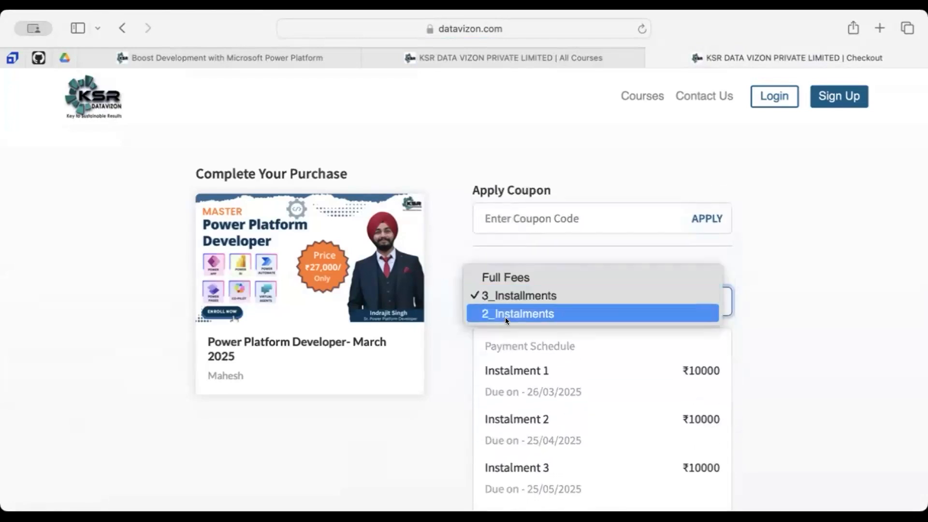
pyautogui.click(505, 317)
pyautogui.scroll(-4, 657, 377)
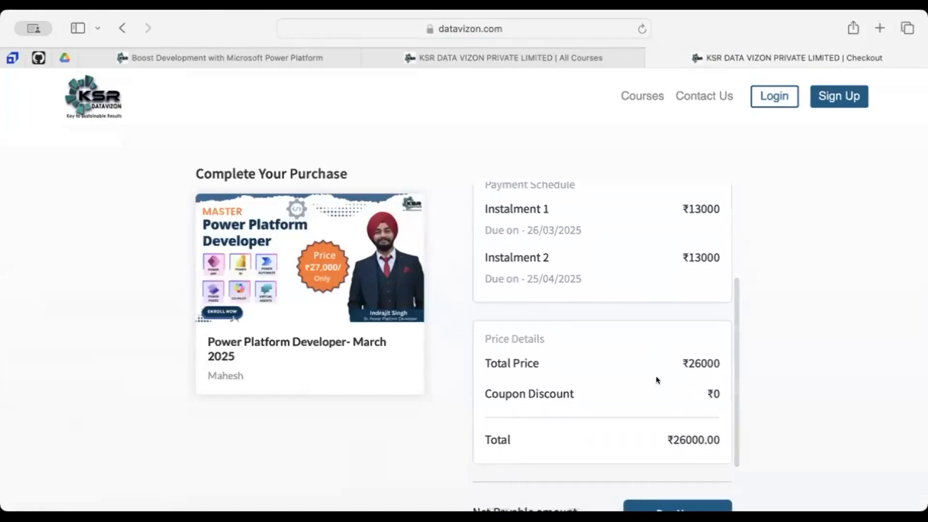
pyautogui.scroll(-2, 656, 377)
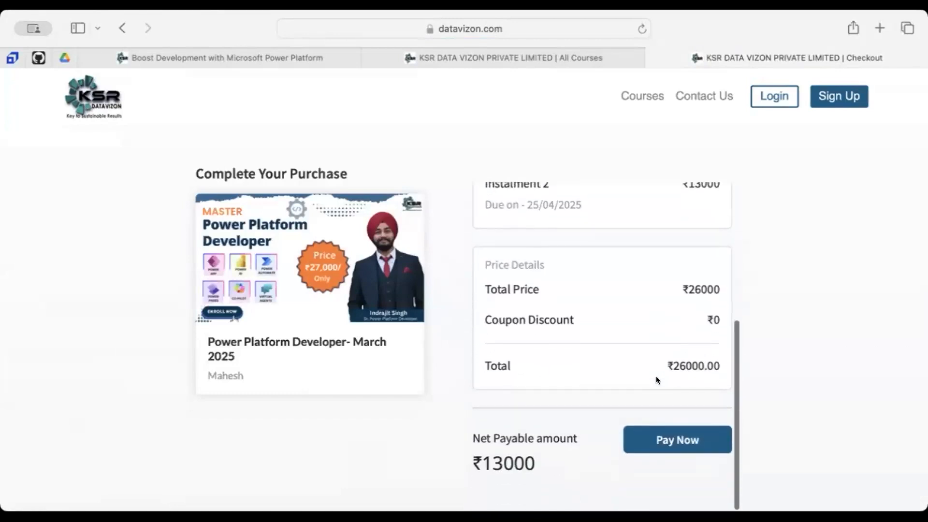
pyautogui.scroll(5, 657, 377)
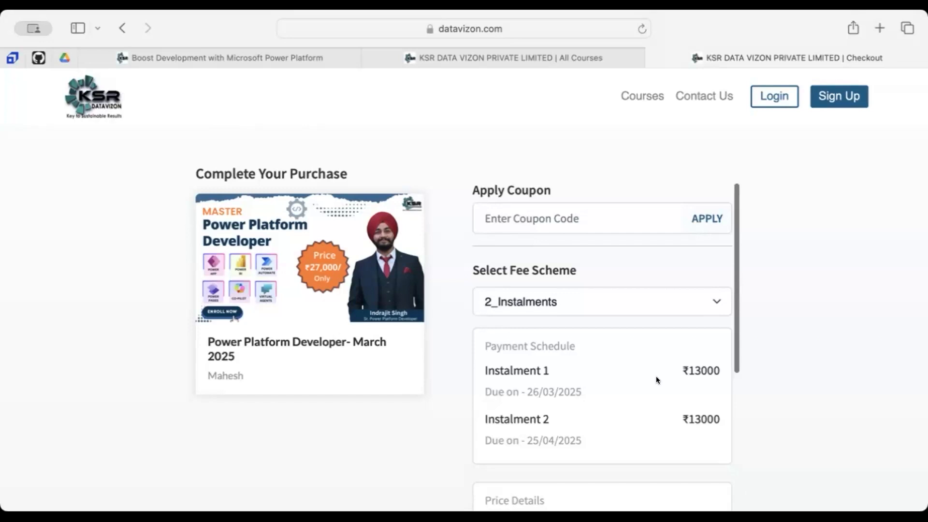
pyautogui.scroll(-5, 656, 380)
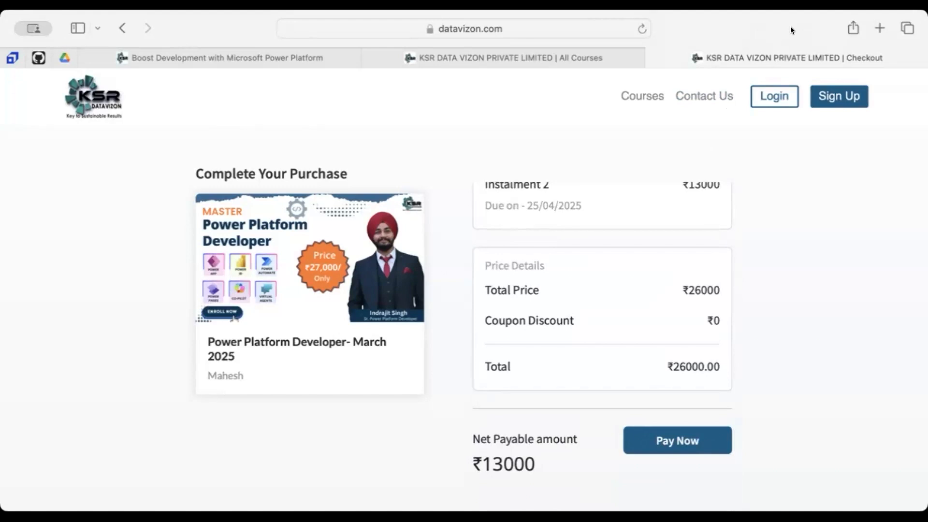
# - Set the fee scheme back to Full Fees for the Power Platform Developer- March 2025 course
pyautogui.scroll(5, 593, 272)
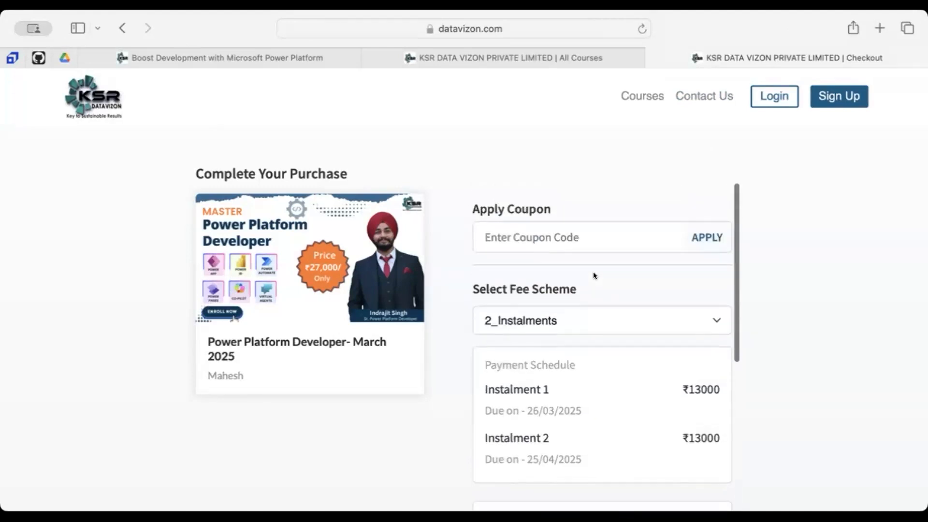
pyautogui.click(550, 300)
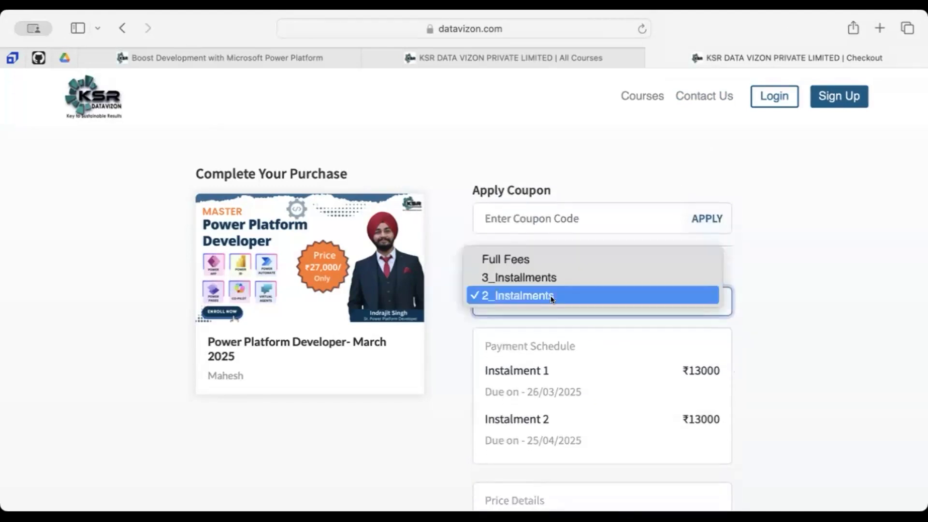
pyautogui.click(501, 257)
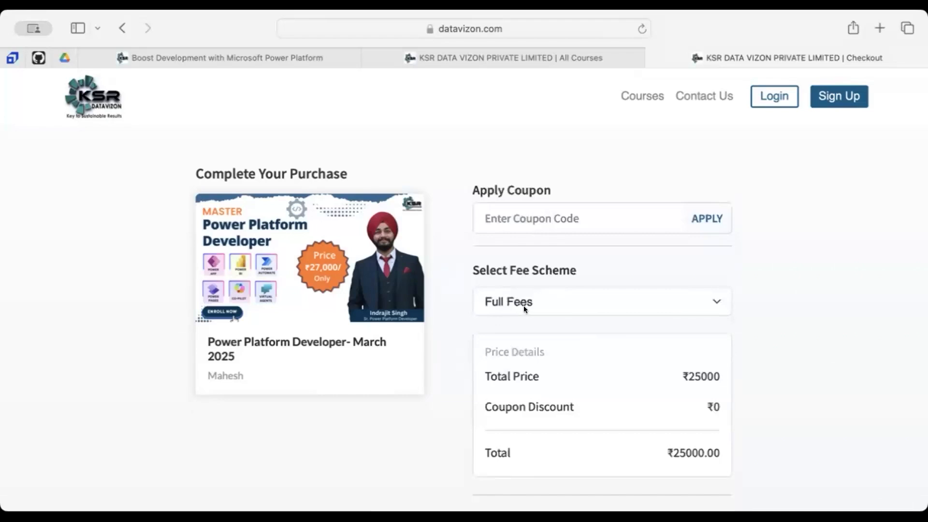